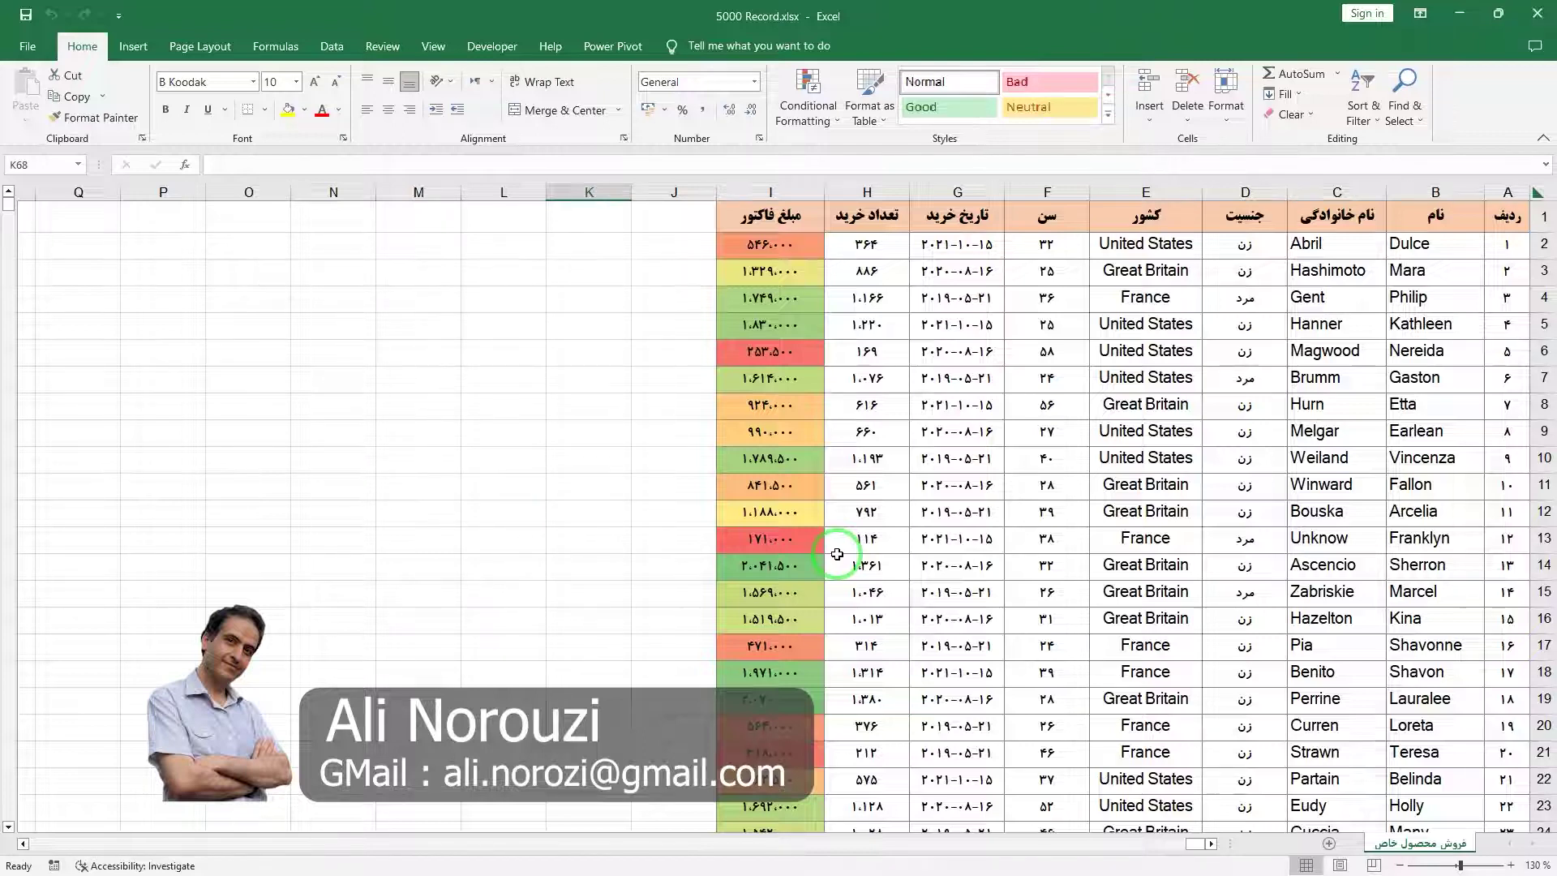
Step: Open the File backstage Home page with new-workbook templates and recent files
left_click_drag(900, 566, 1015, 575)
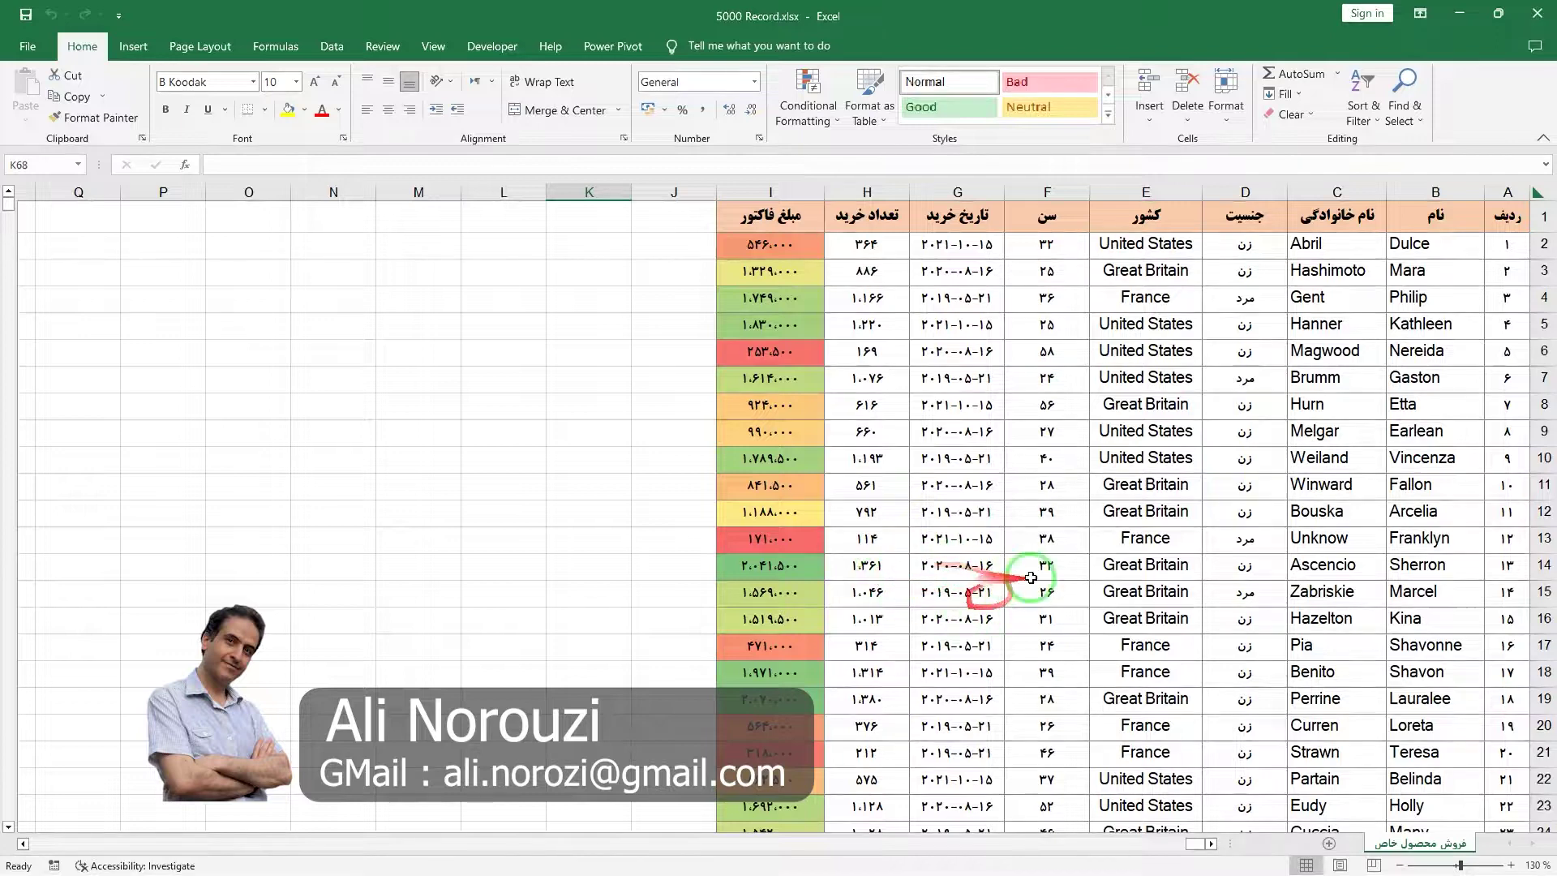
left_click_drag(1007, 573, 1082, 573)
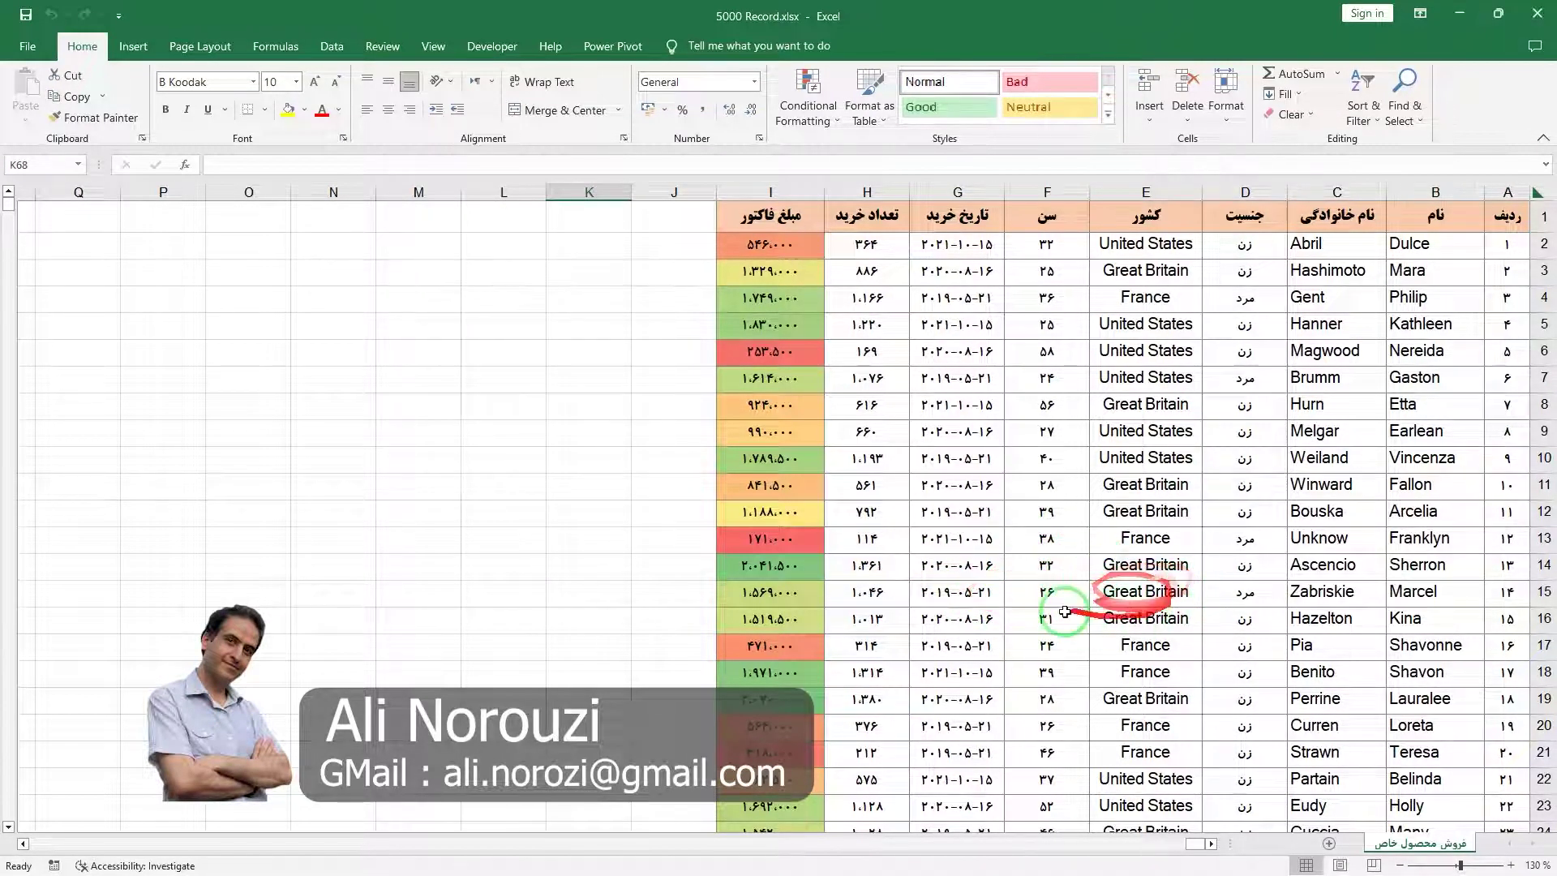
mouse_move(1135, 616)
left_mouse_down()
mouse_move(1058, 610)
mouse_move(1036, 587)
mouse_move(933, 595)
left_mouse_up()
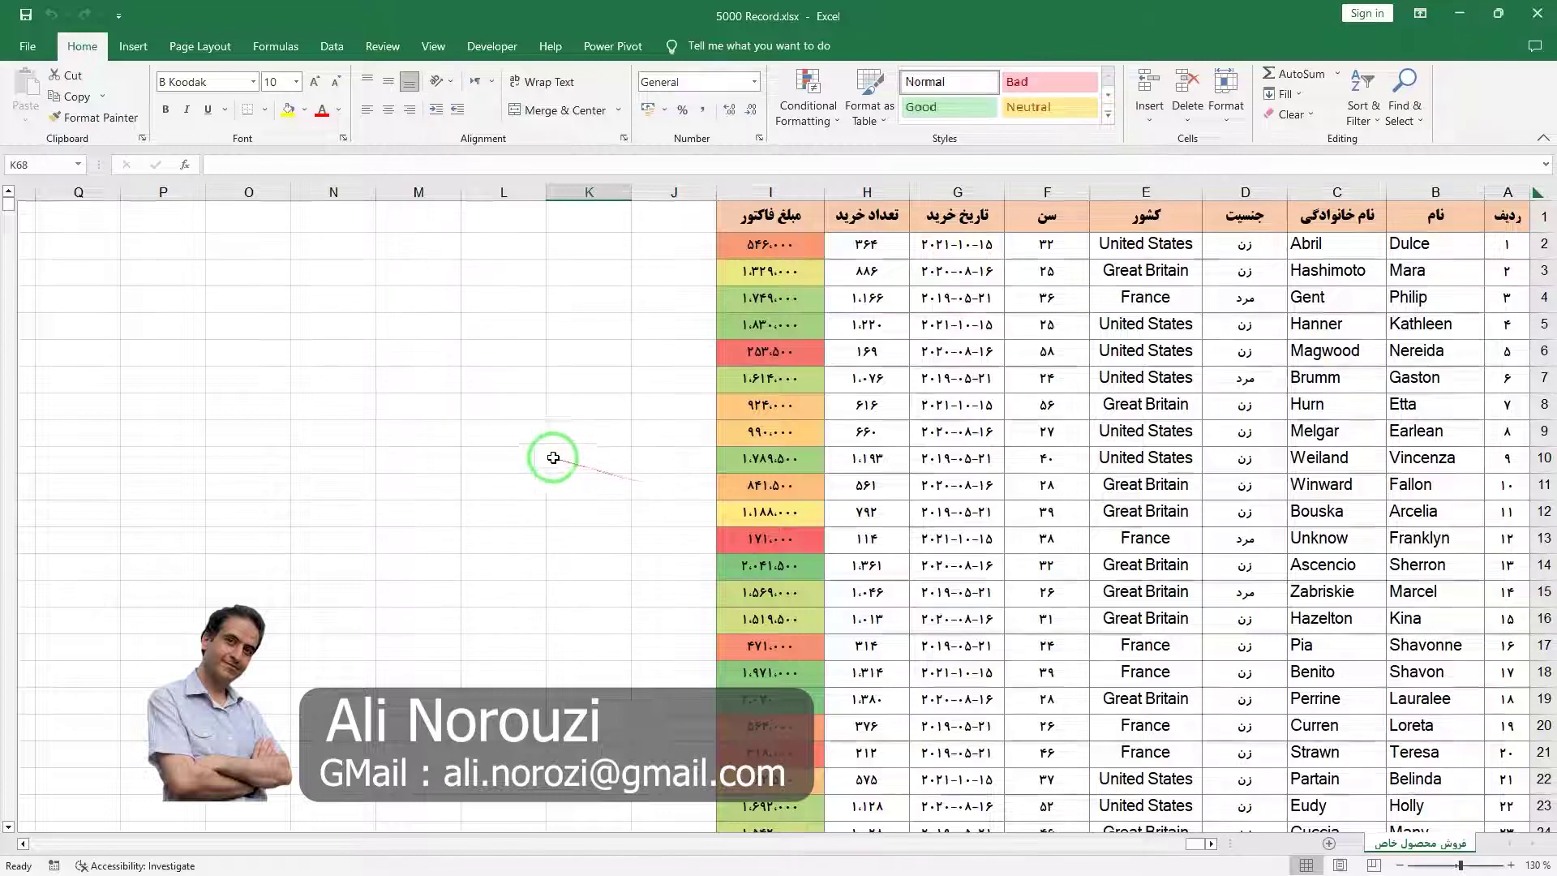
left_click(25, 50)
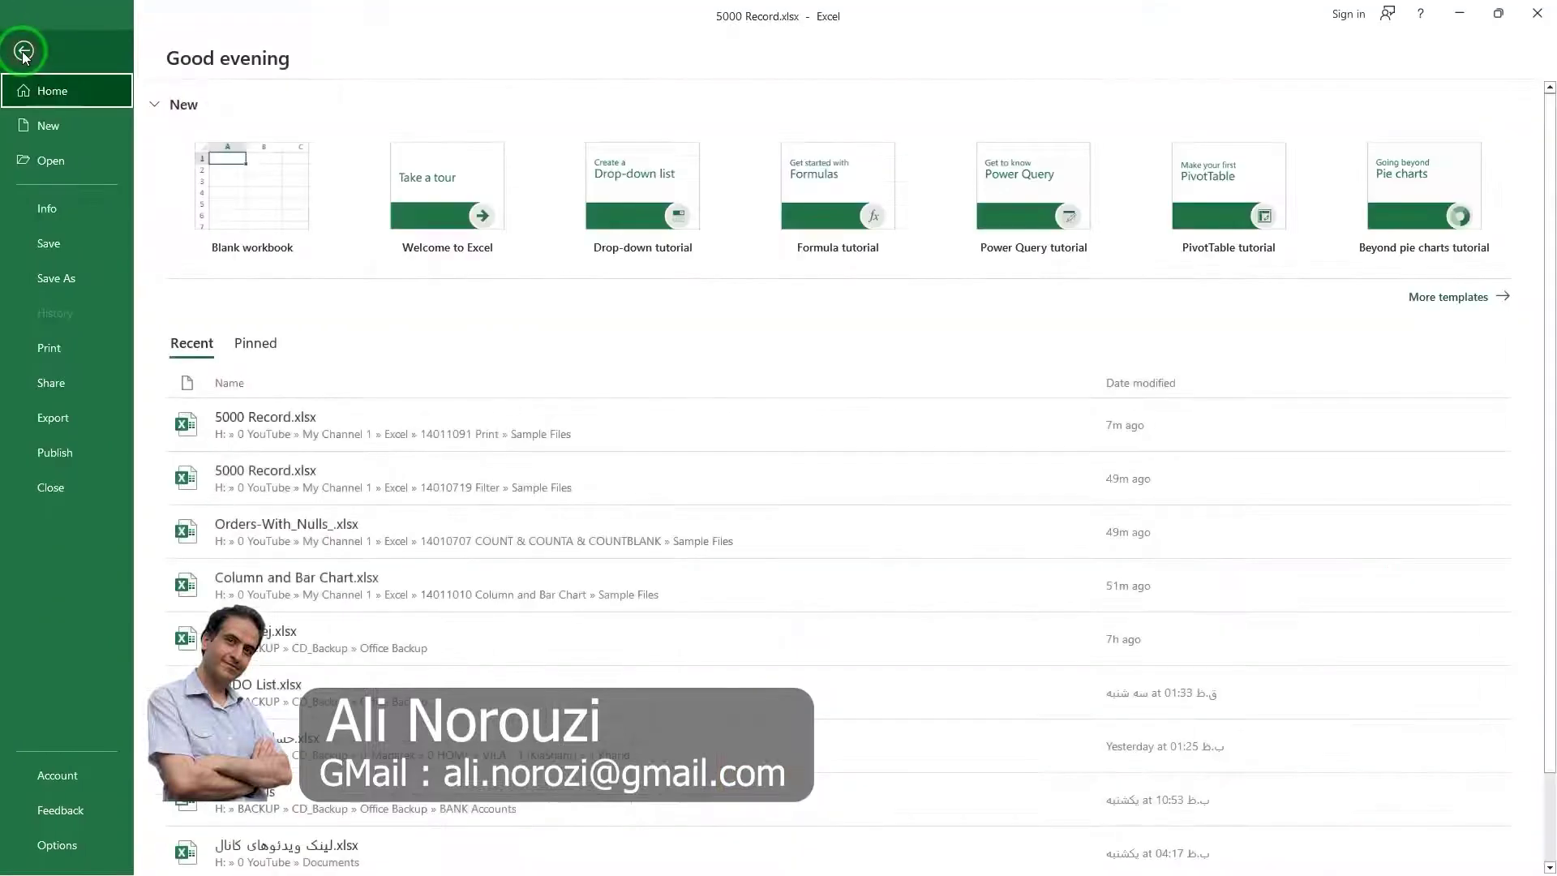
Step: Open the Print page with Ctrl+P and preview the sales sheet on 286 Letter pages via CutePDF Writer
left_click(86, 348)
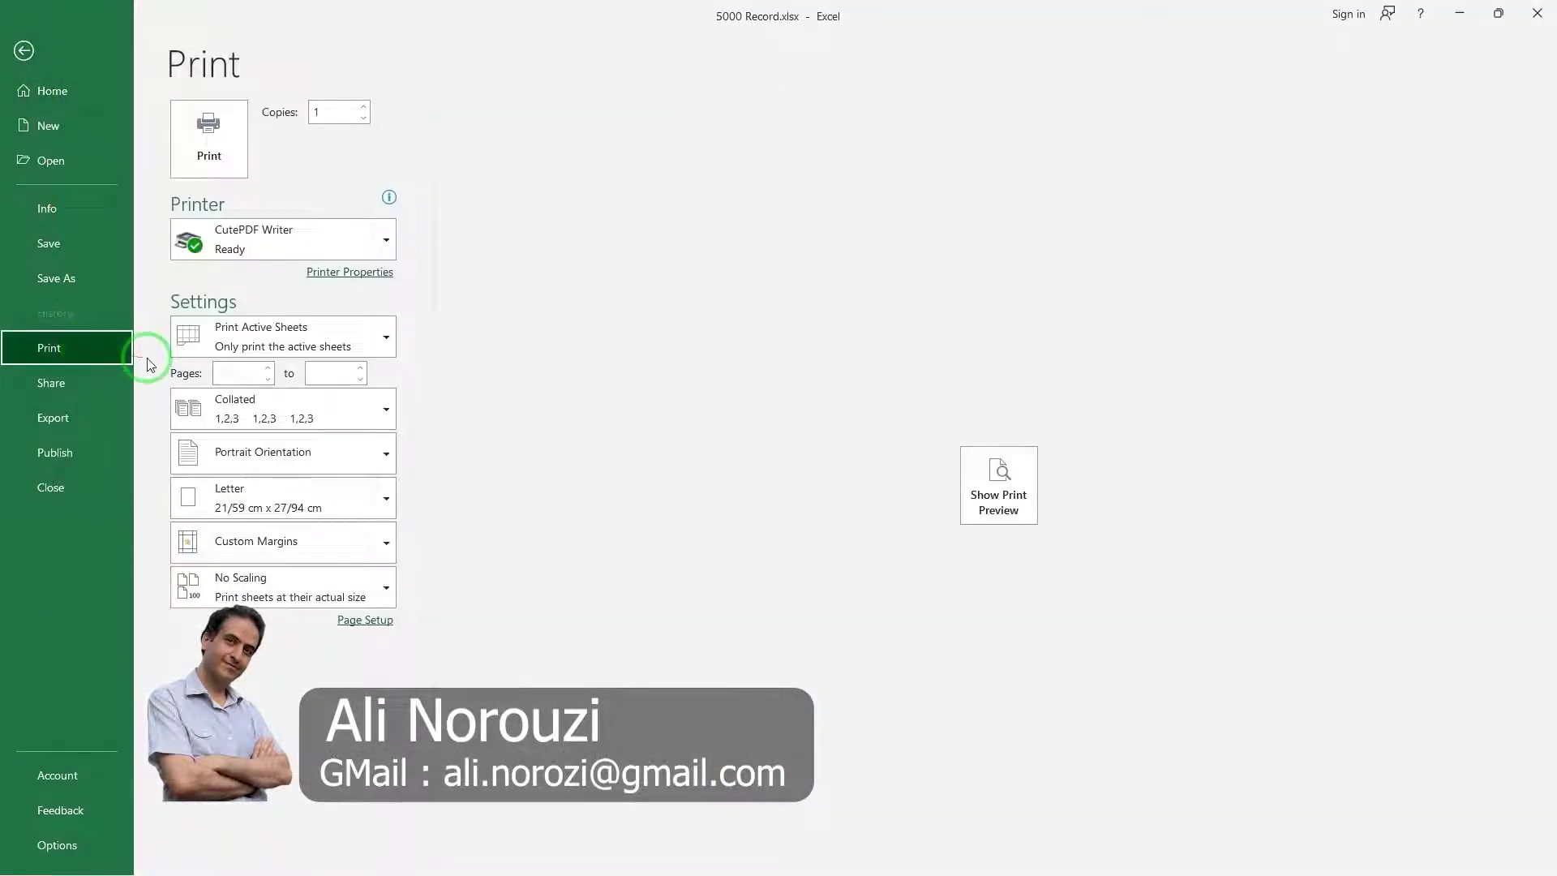
left_click(23, 47)
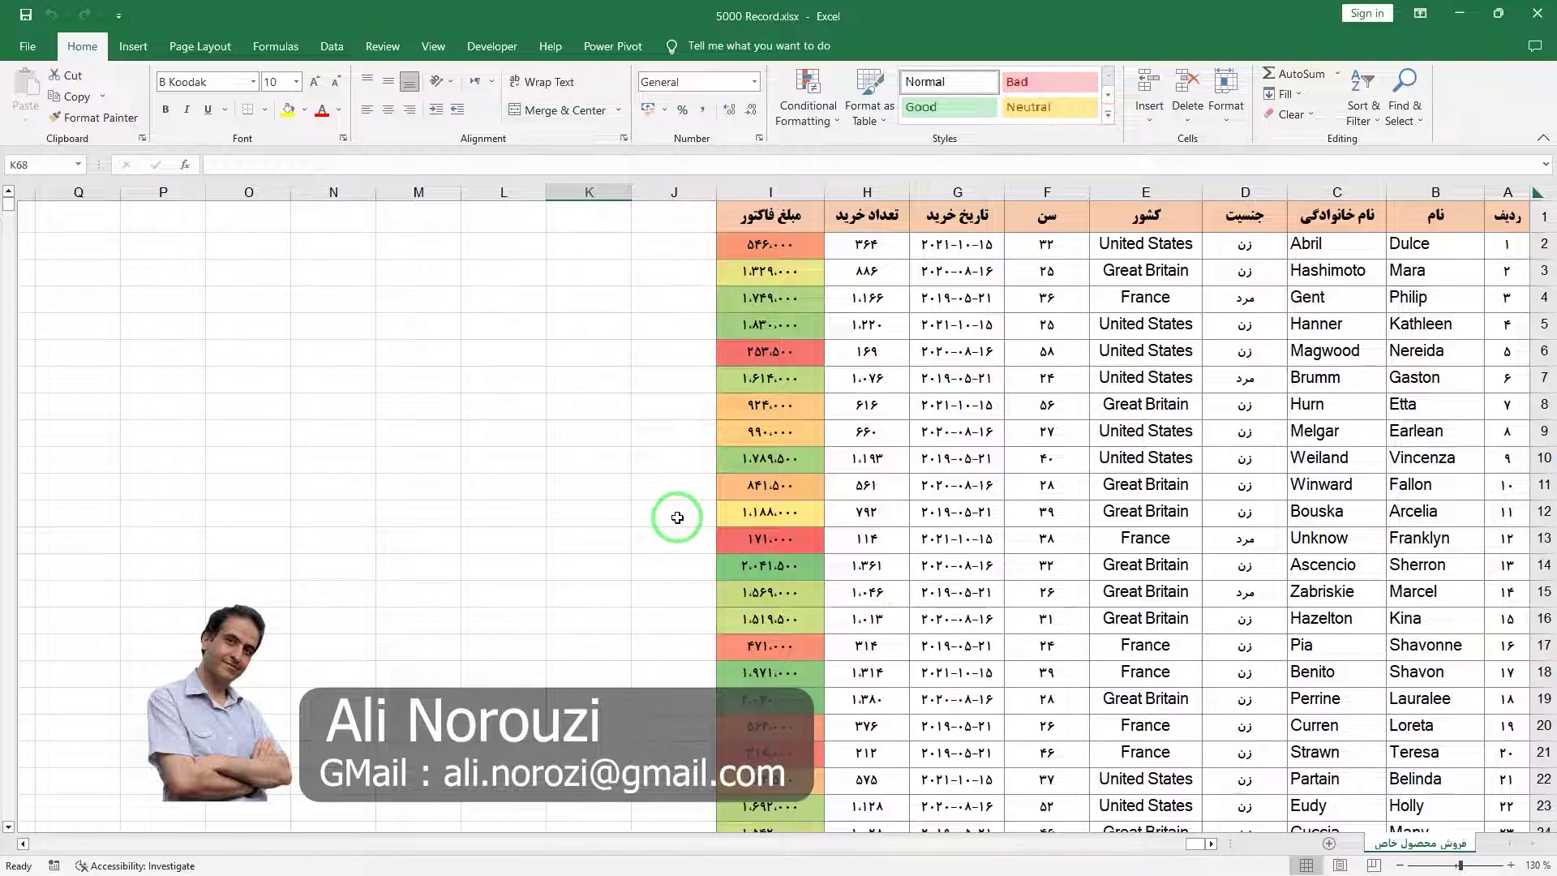
key("ctrl+p")
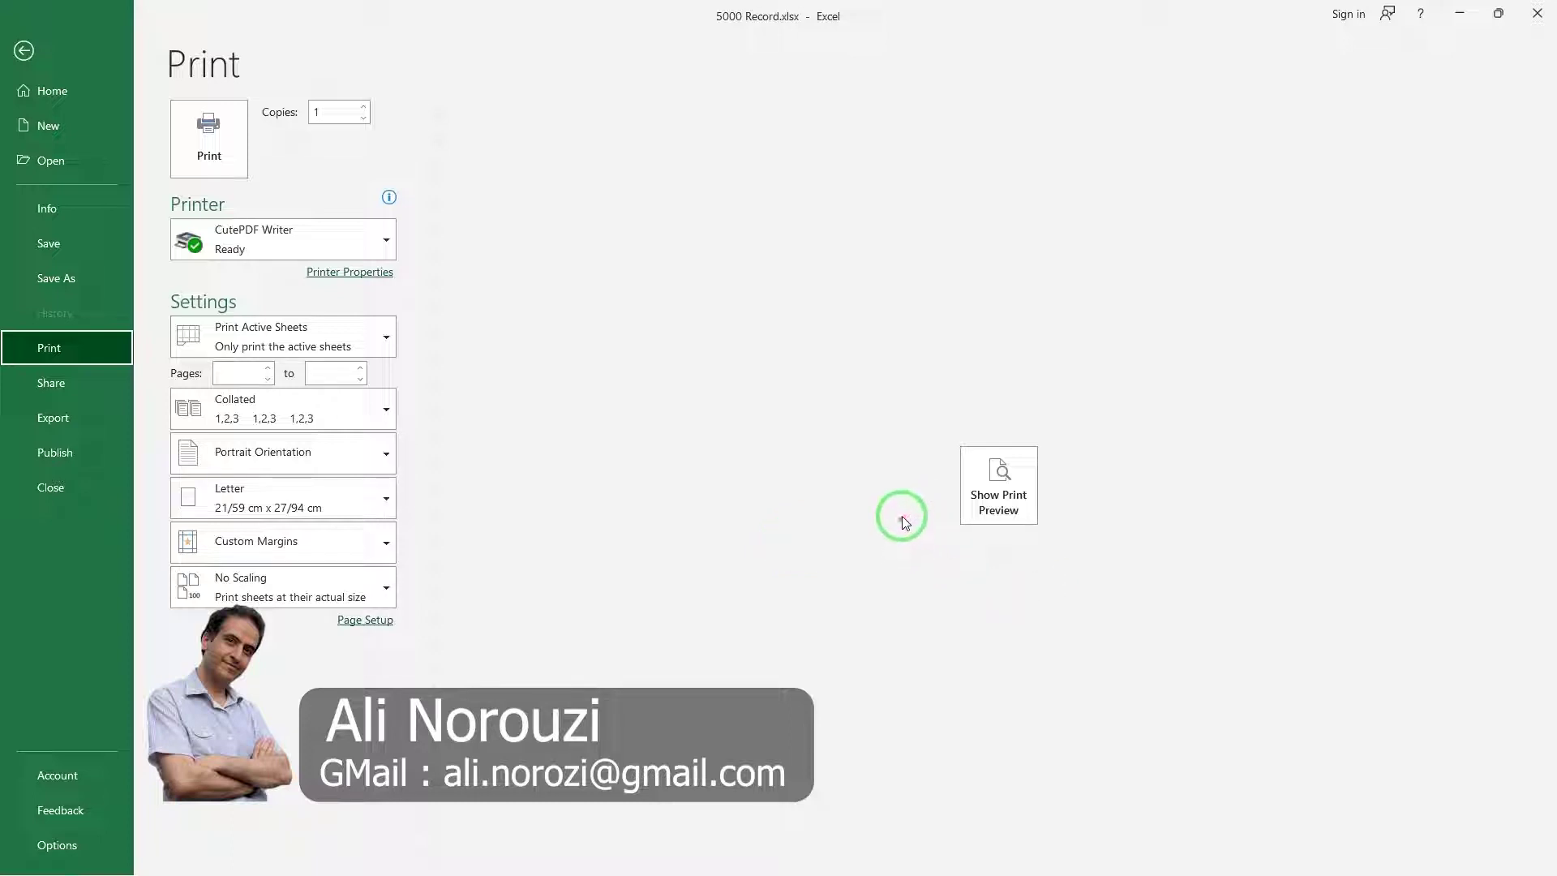
left_click(996, 499)
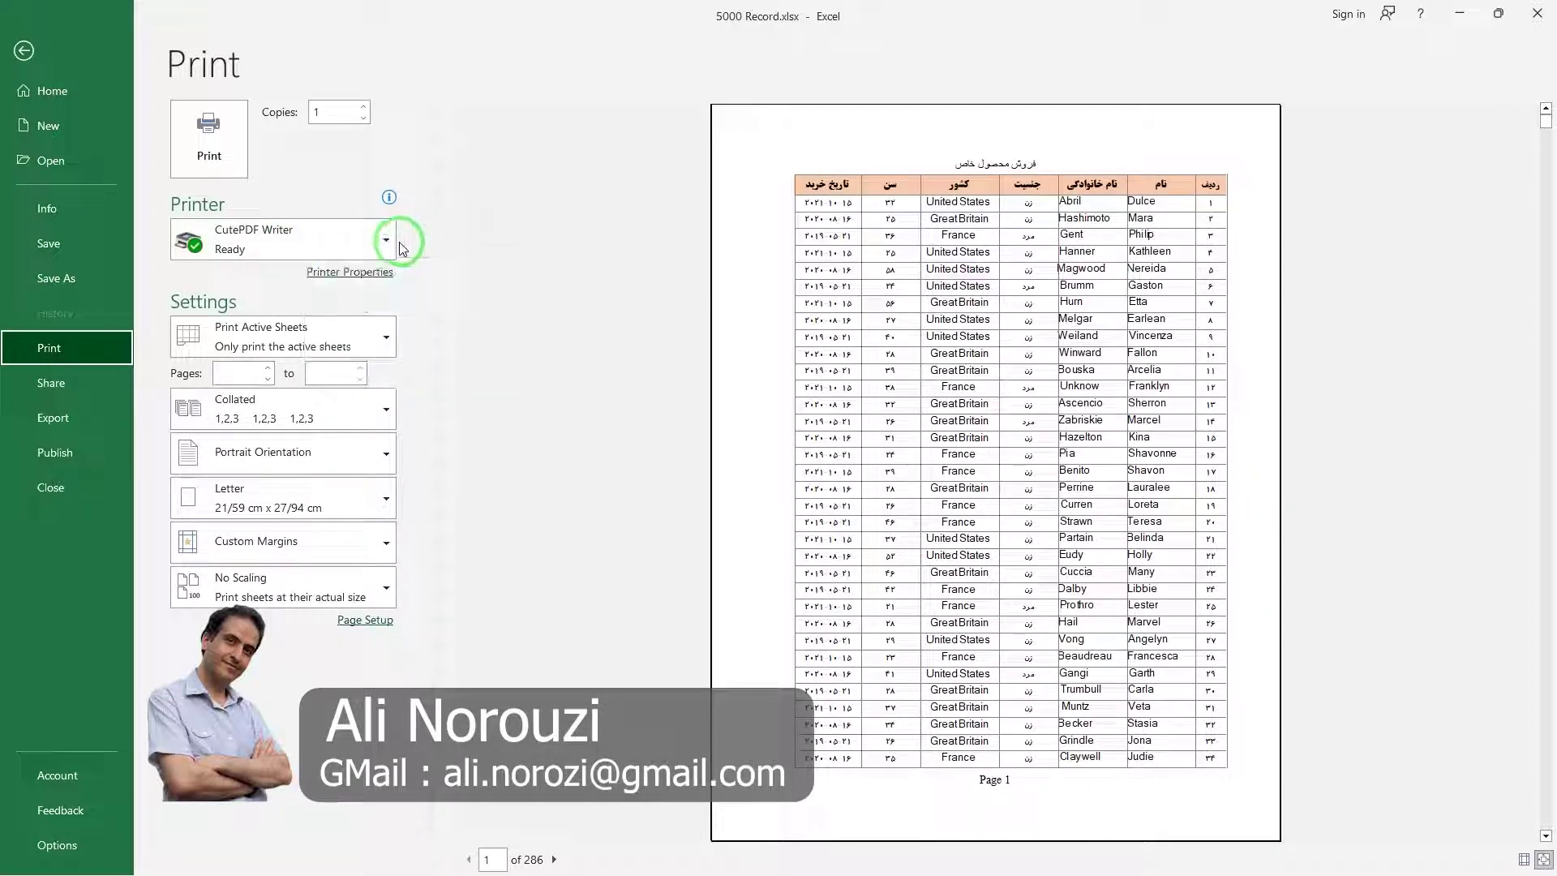
mouse_move(282, 240)
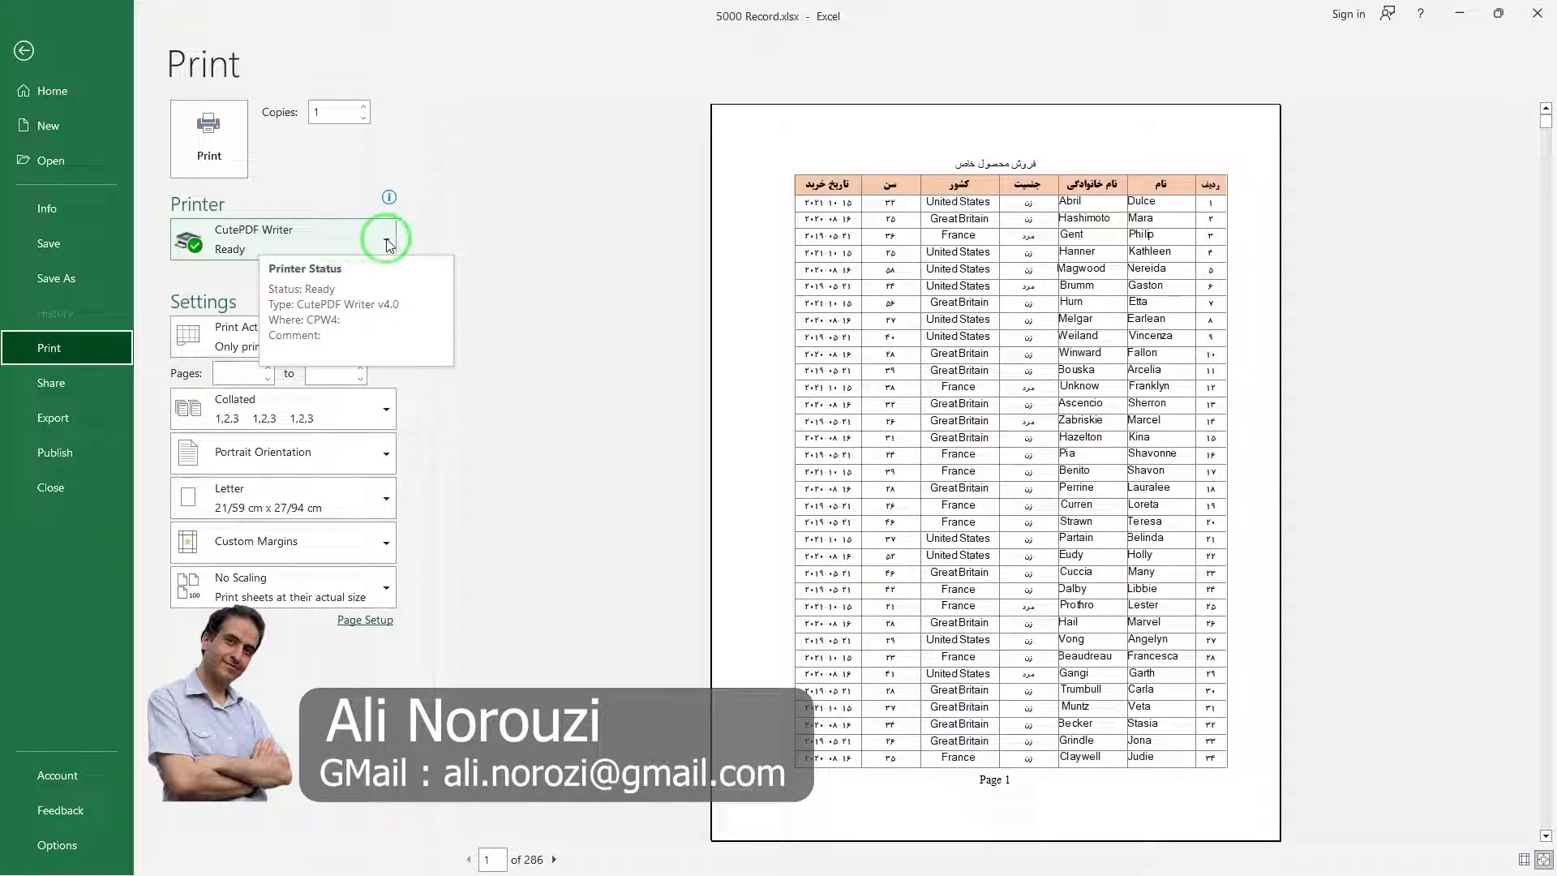
left_click(386, 241)
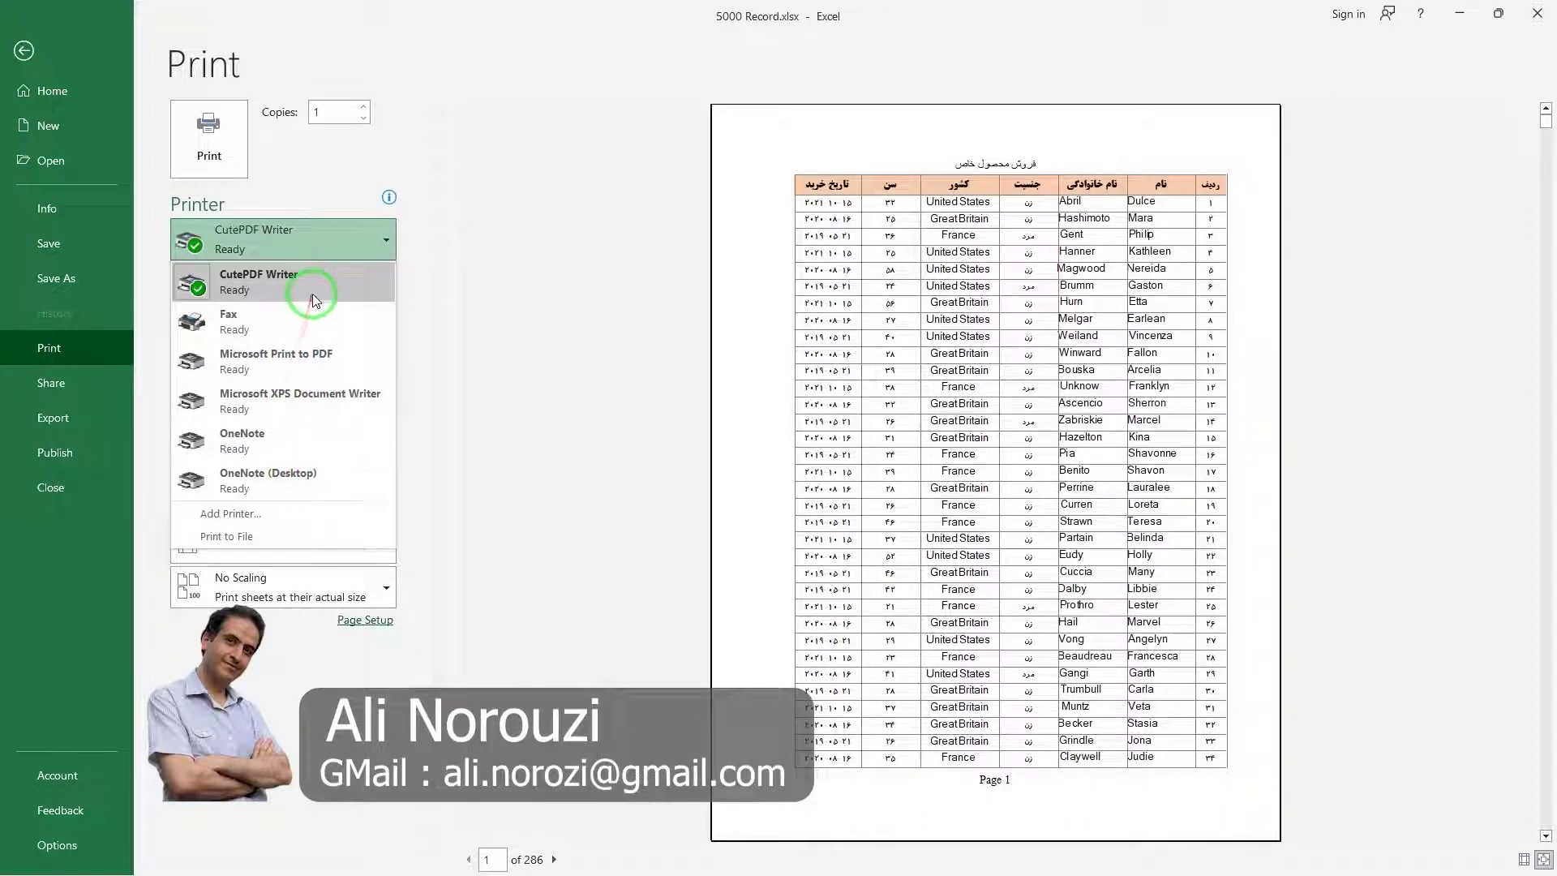
left_click(343, 294)
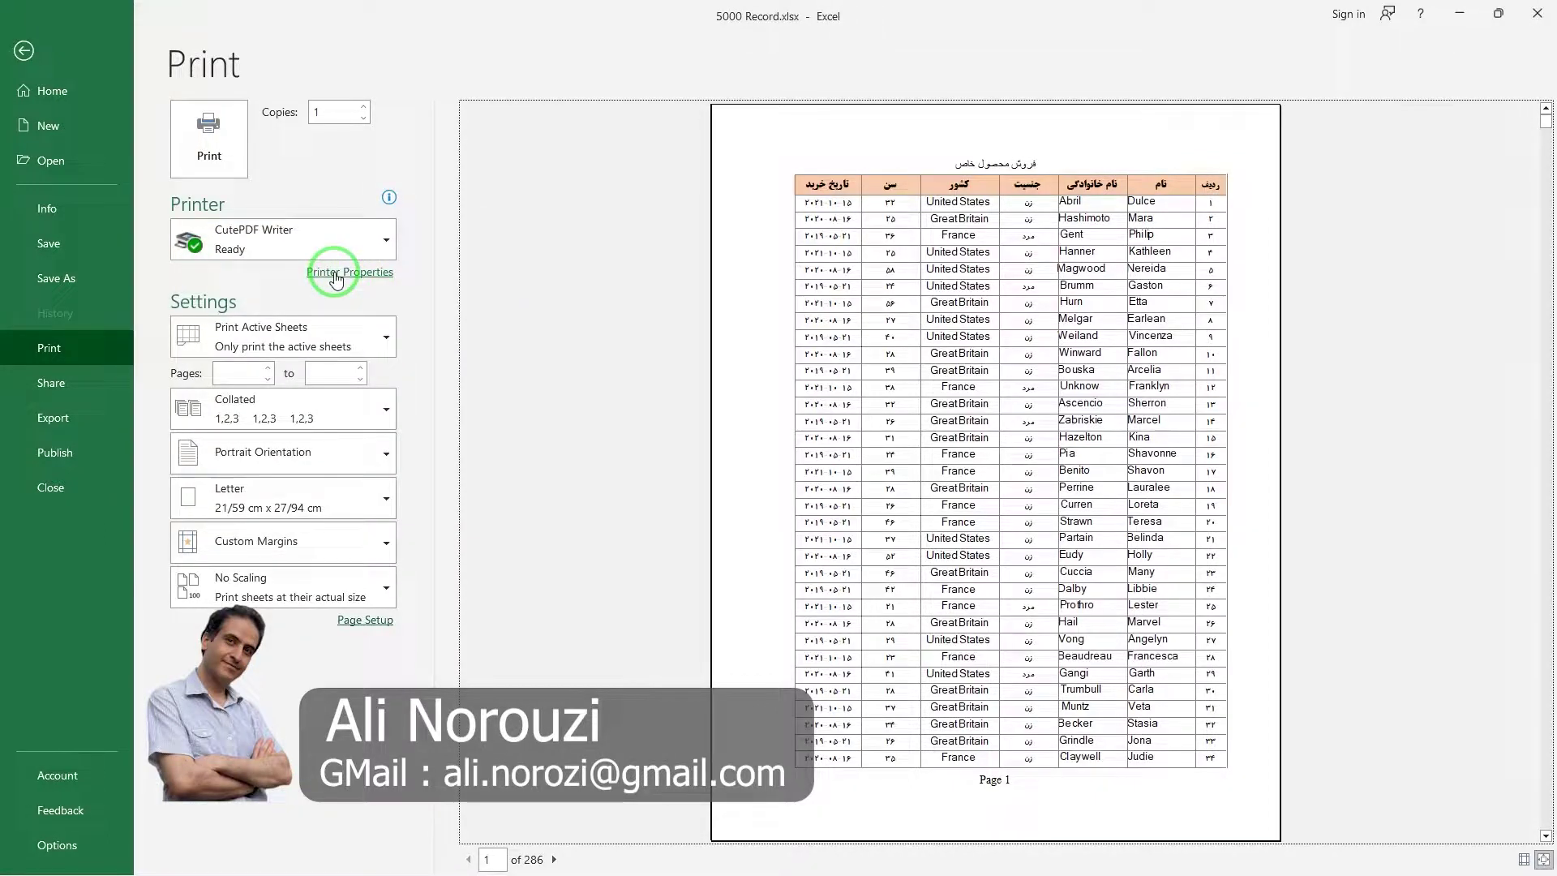
left_click(336, 276)
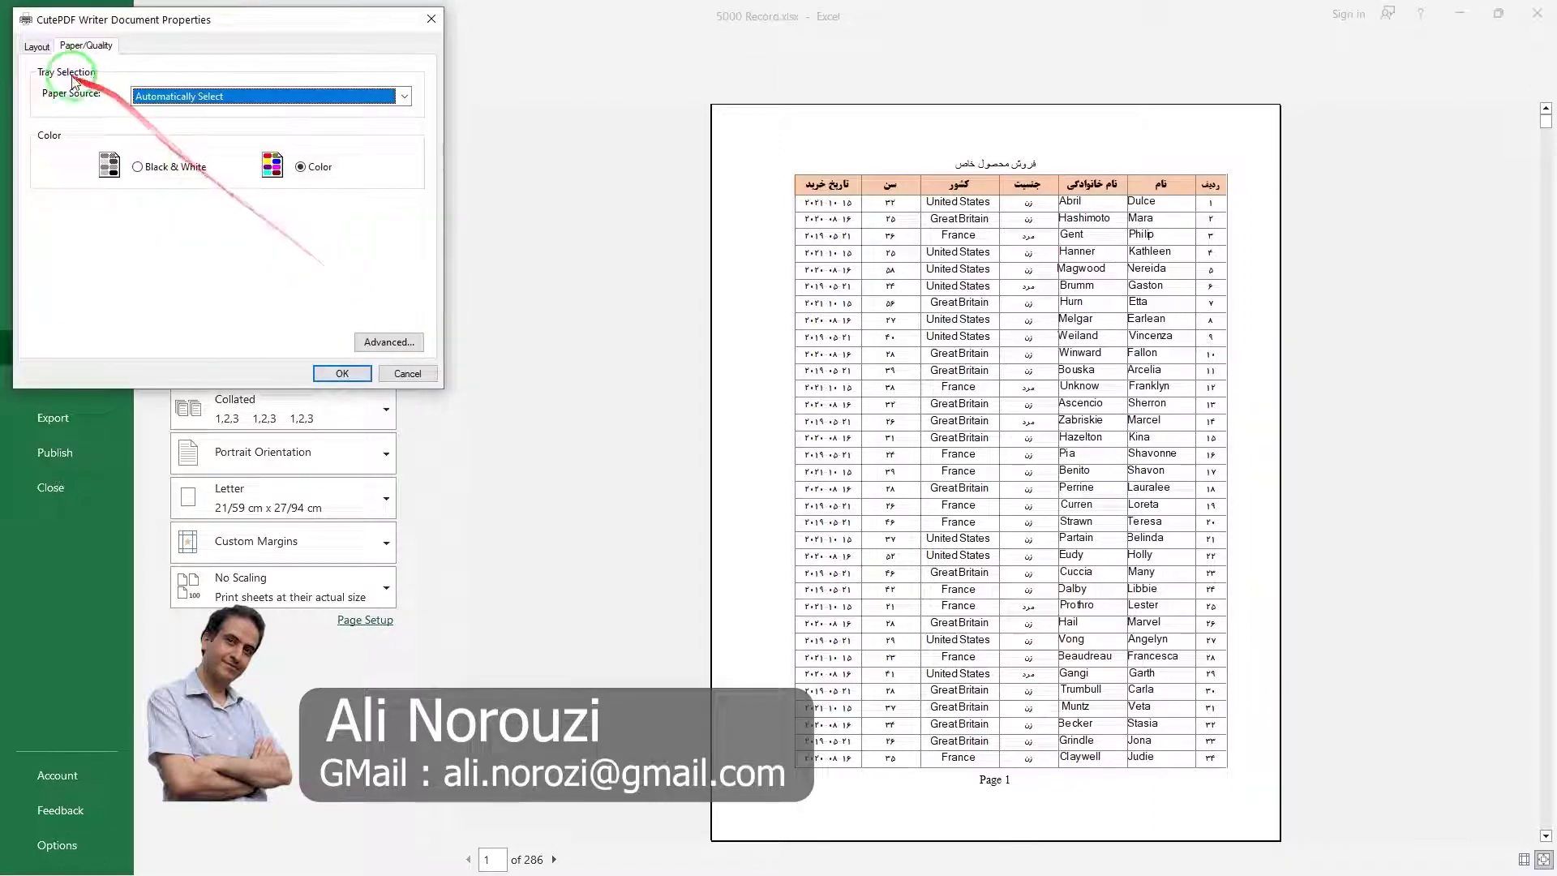
left_click(430, 25)
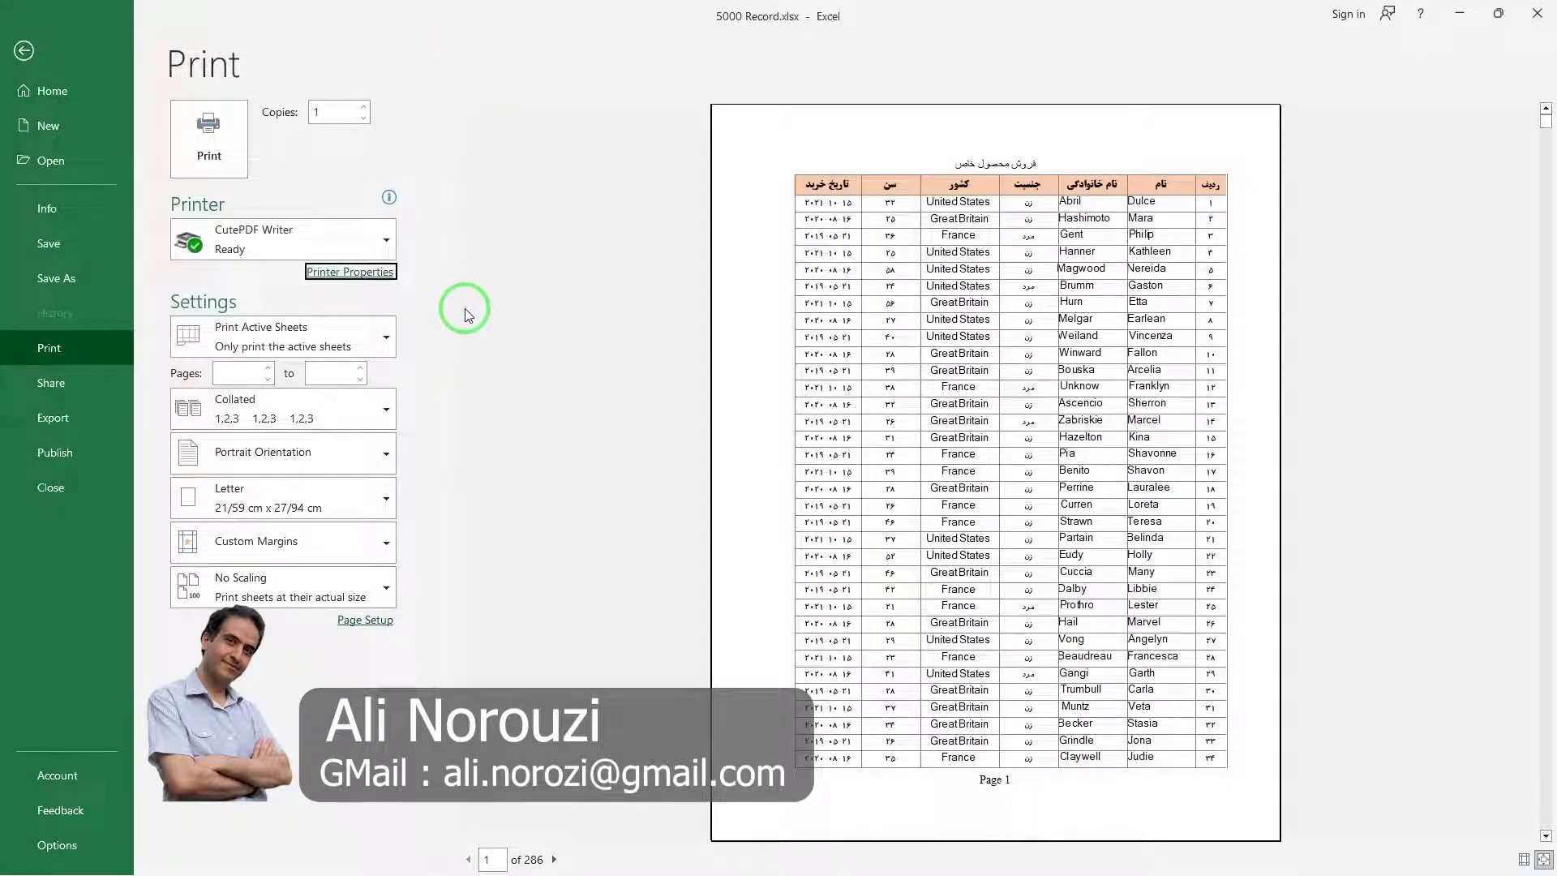
left_click(483, 387)
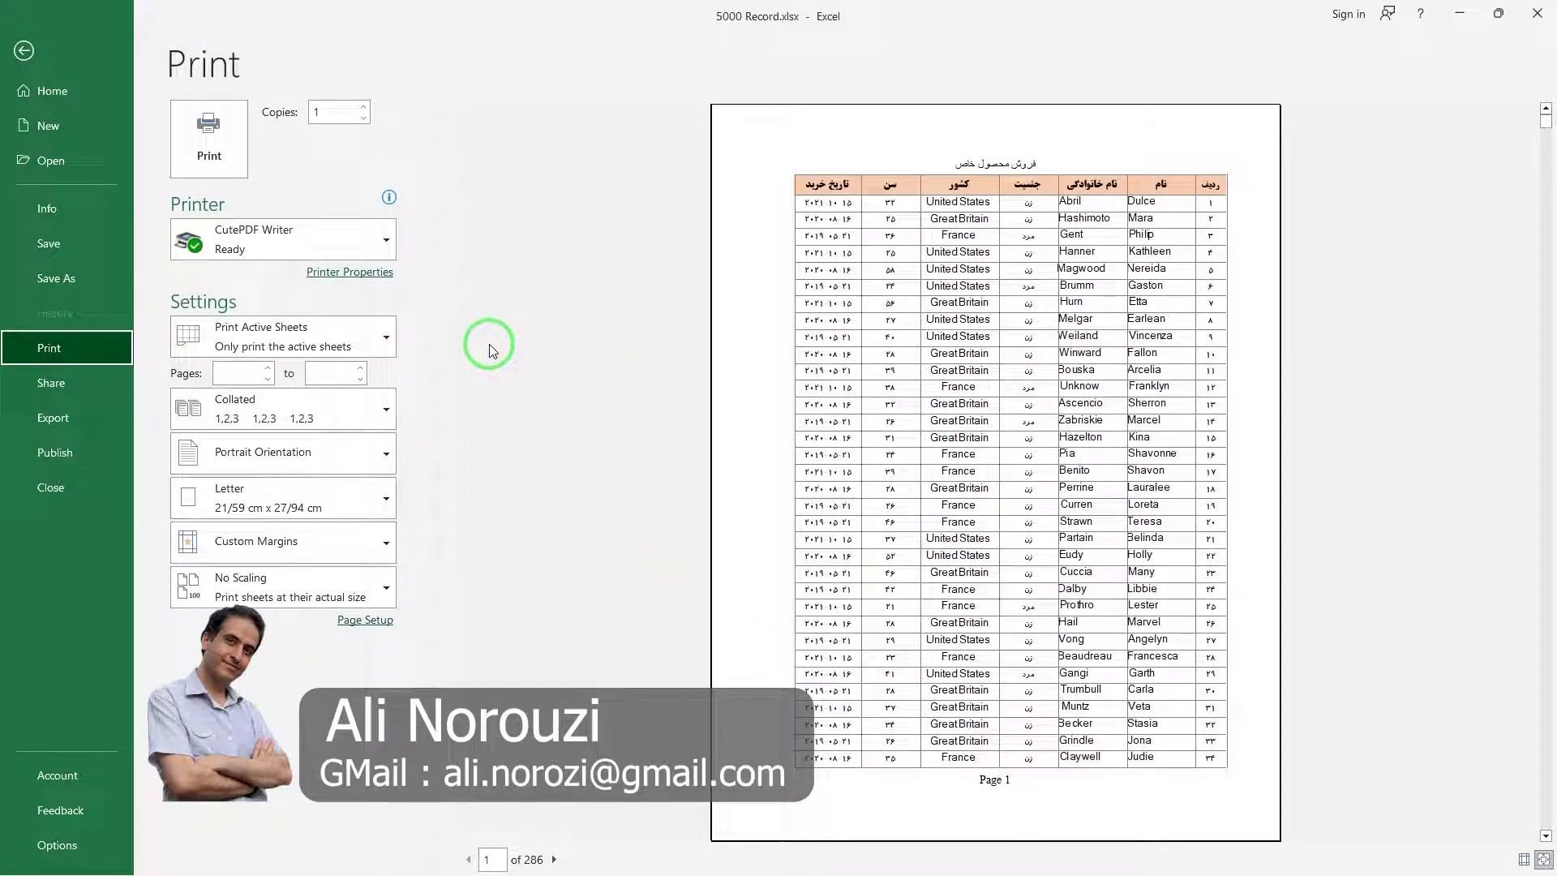
Step: Review the print-what choices (active sheets, entire workbook, selection) and keep Print Active Sheets
left_click(386, 341)
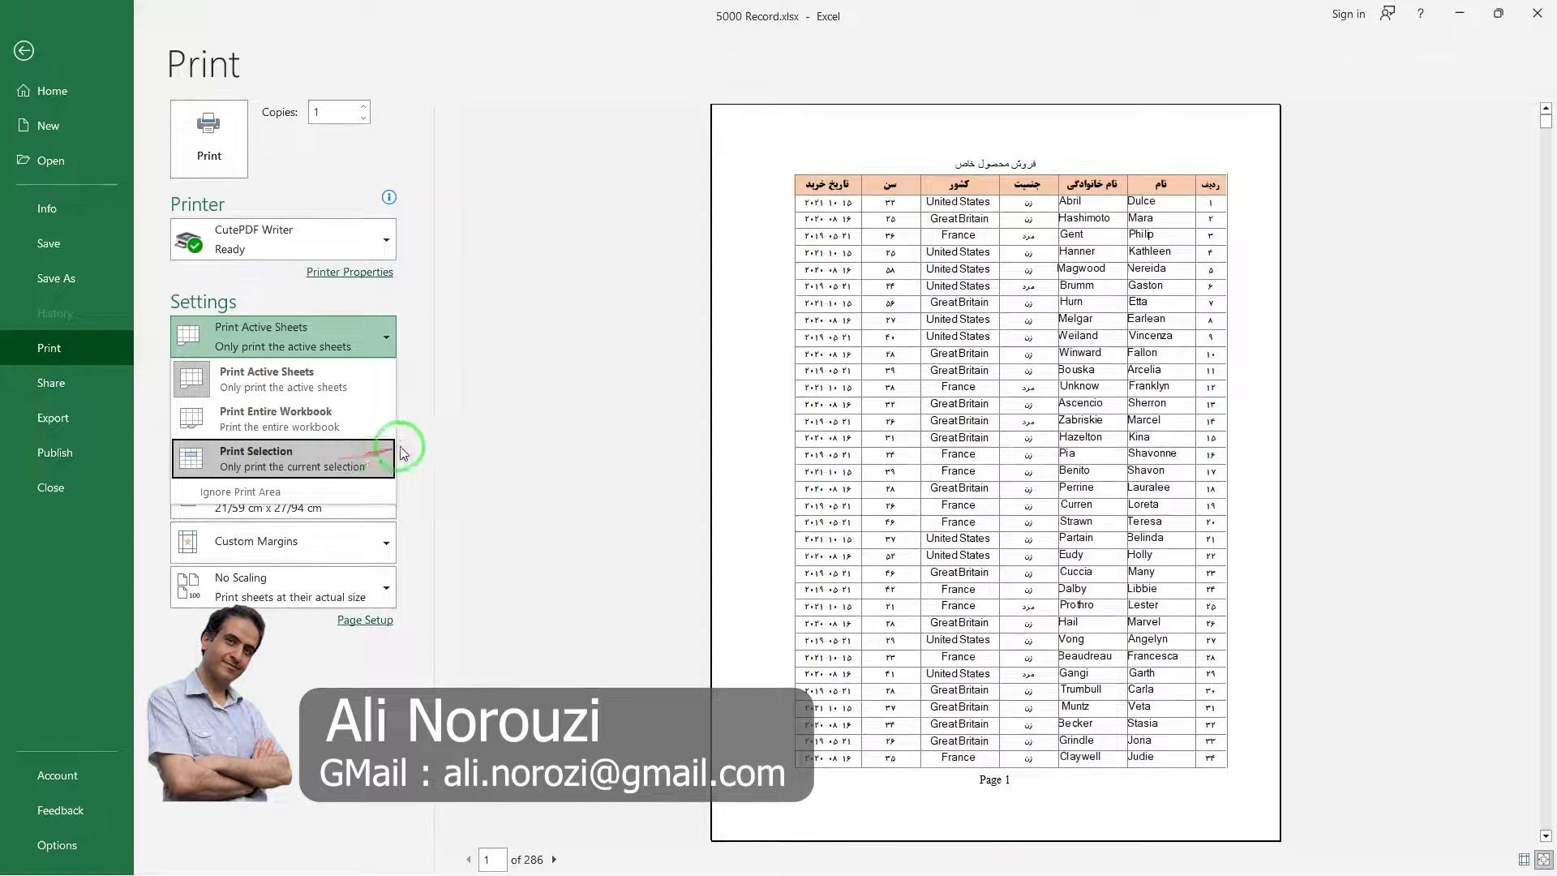
left_click(448, 392)
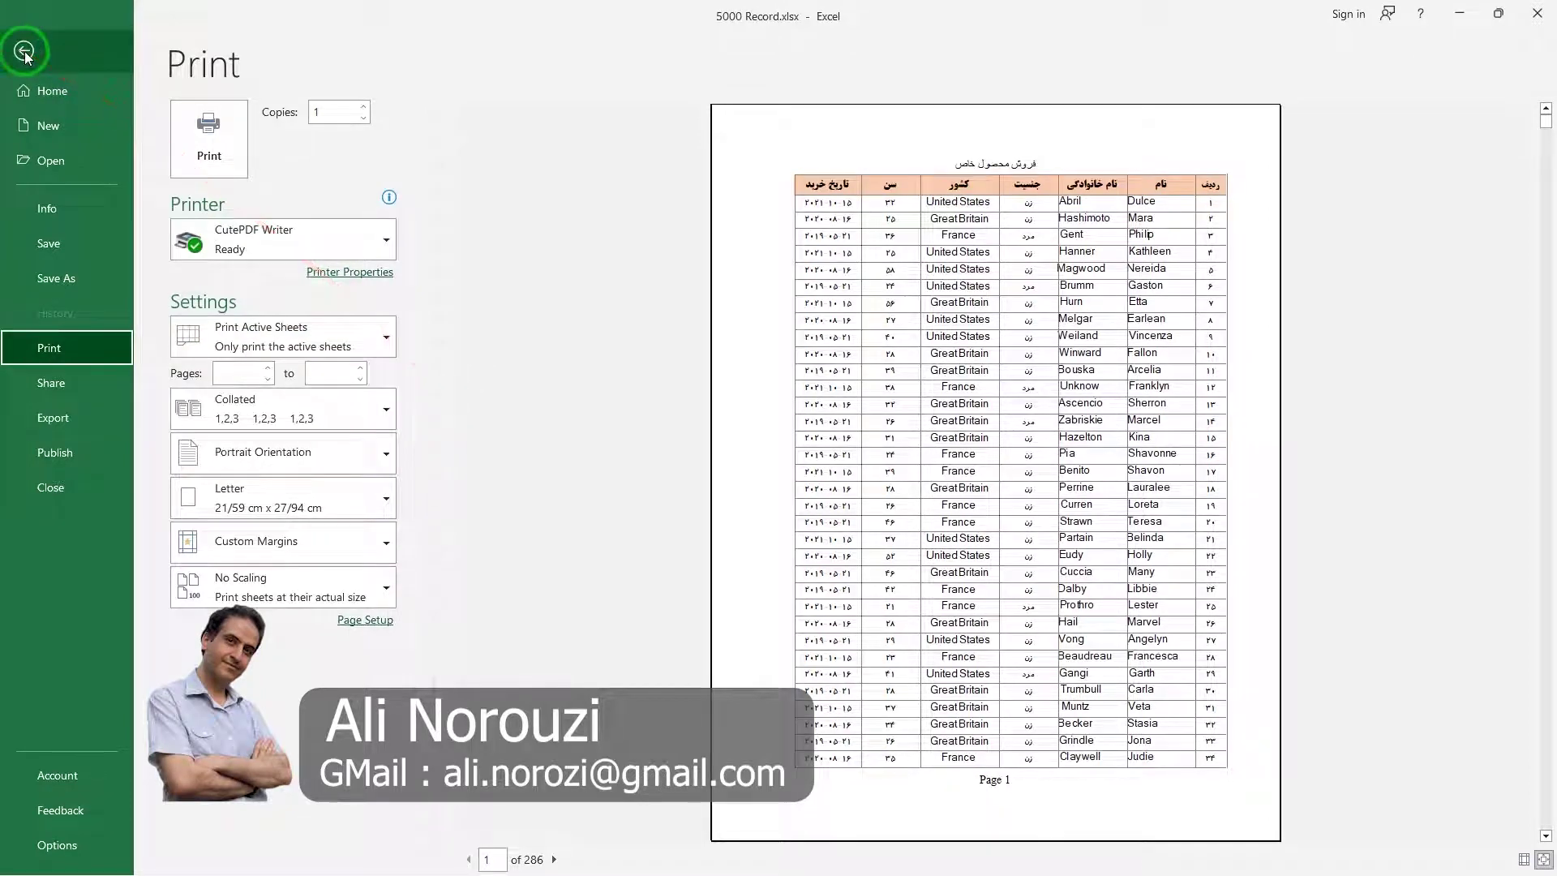
Step: Select A1:I12 on the sheet and set the Print page to Print Selection
left_click(24, 53)
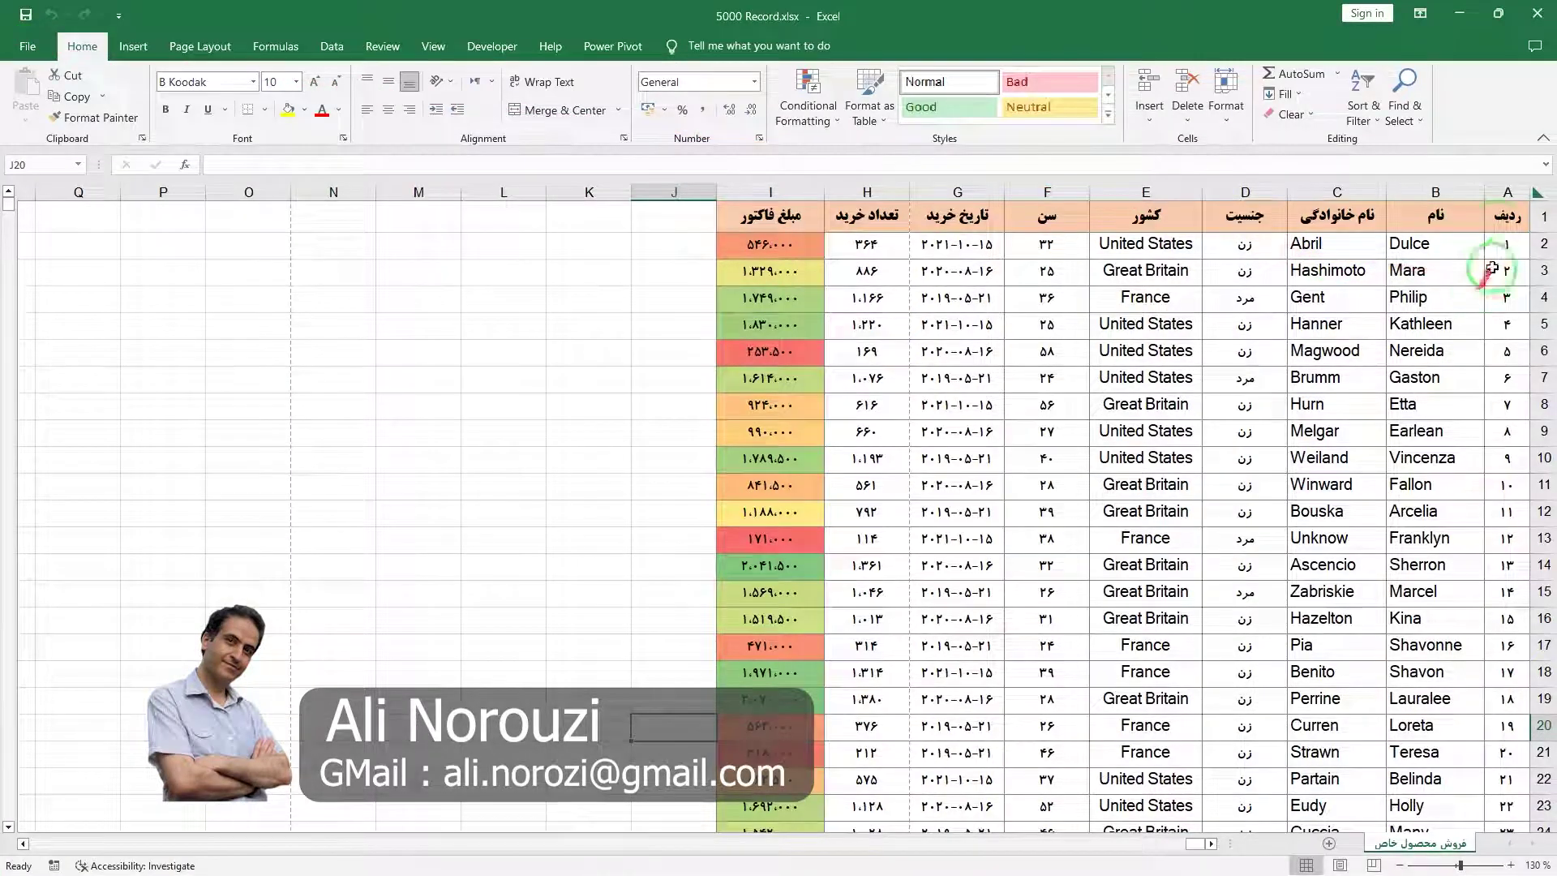
left_click_drag(1506, 216, 767, 521)
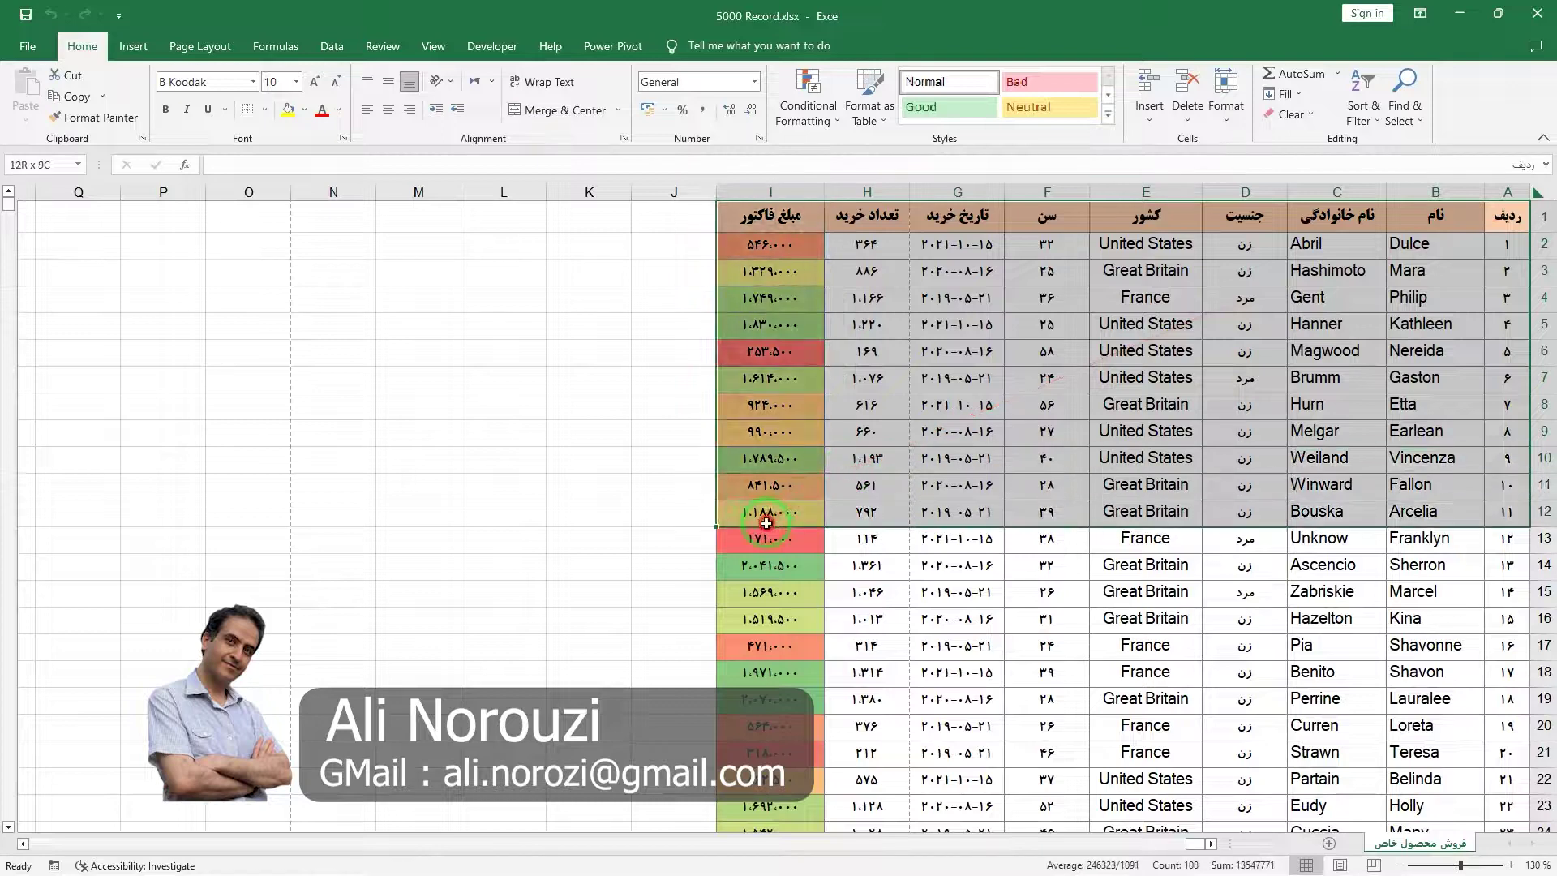
left_click(44, 50)
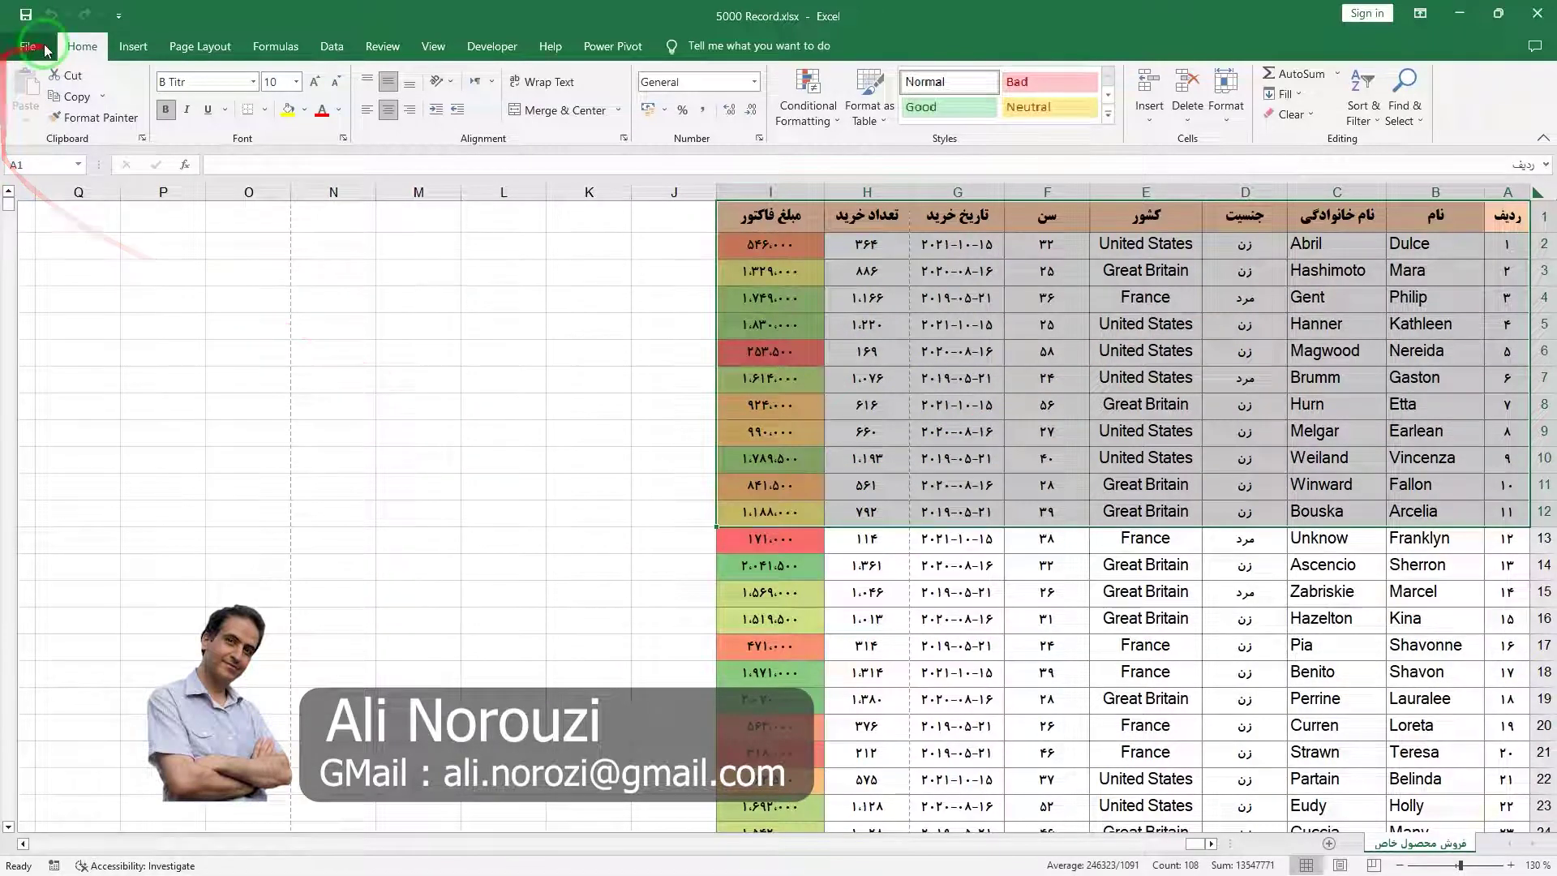
left_click(102, 352)
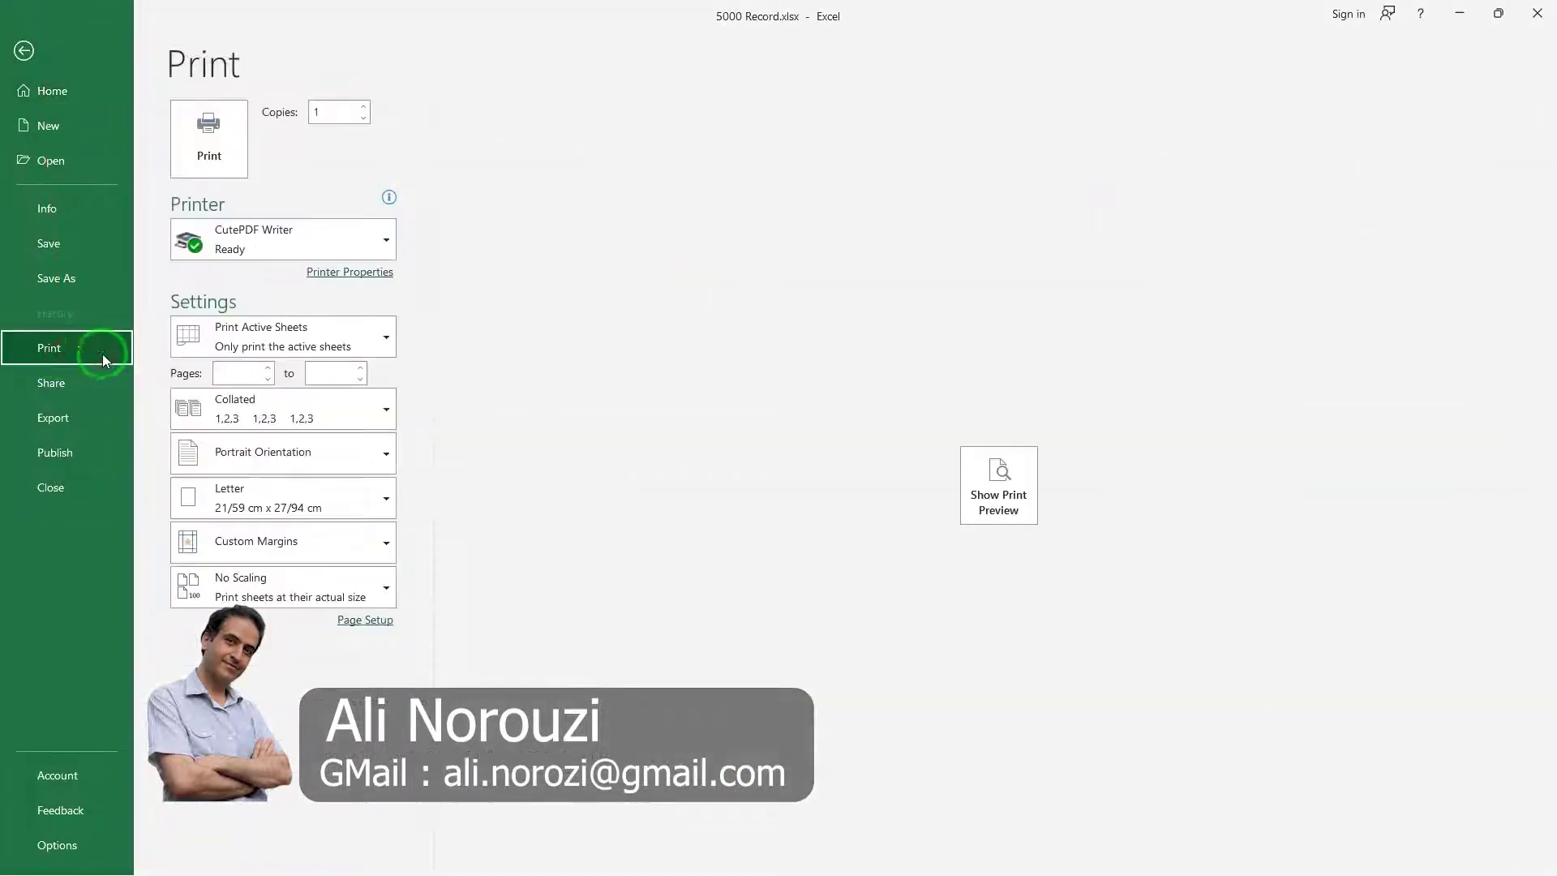
left_click(996, 495)
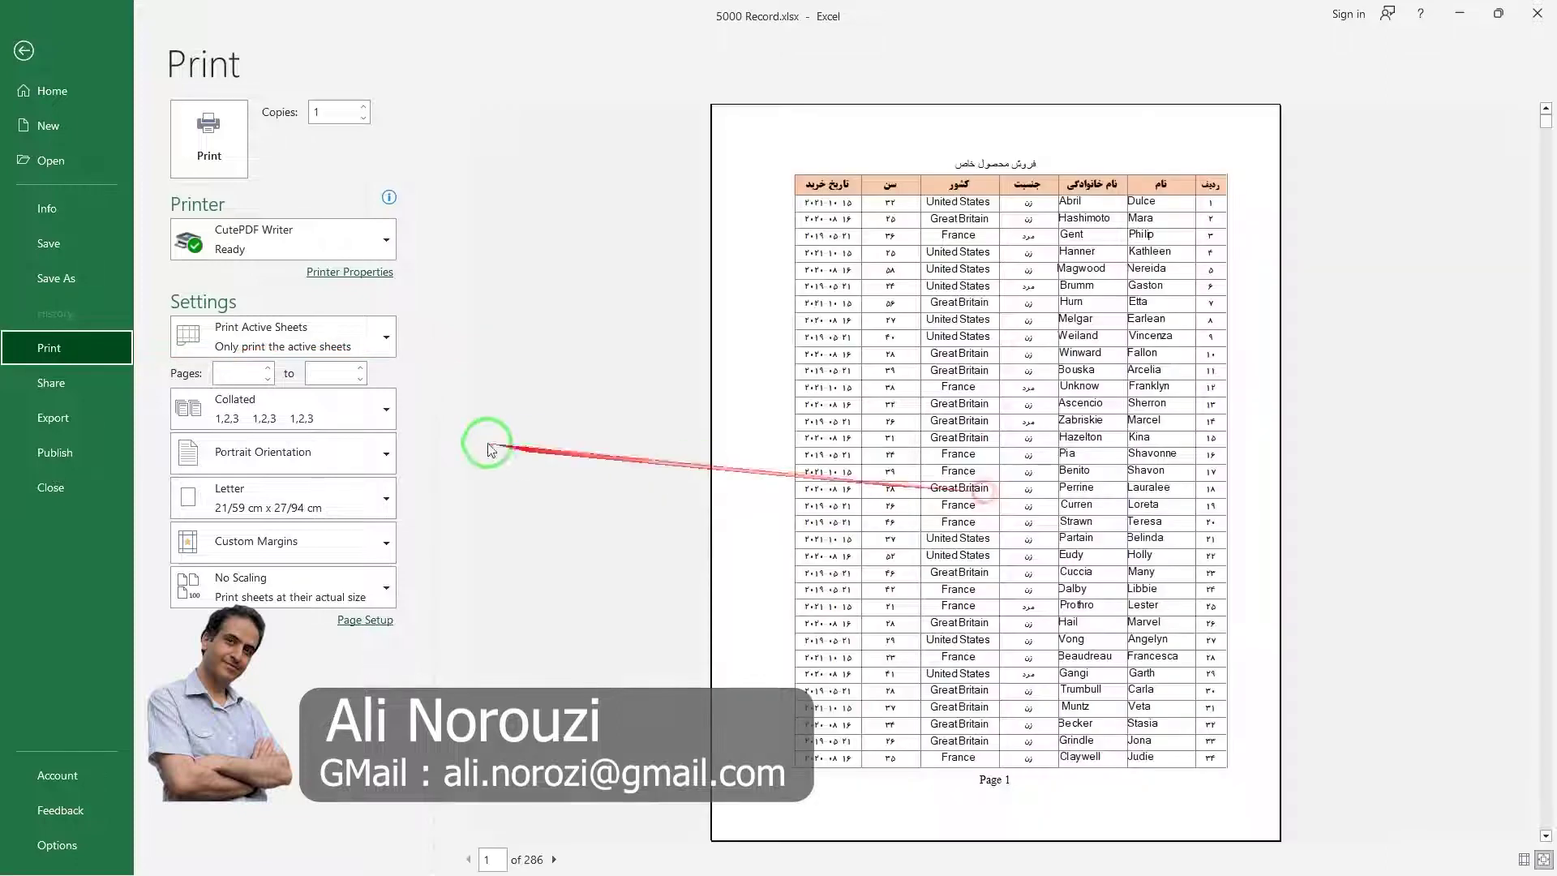
left_click(369, 345)
left_click(314, 463)
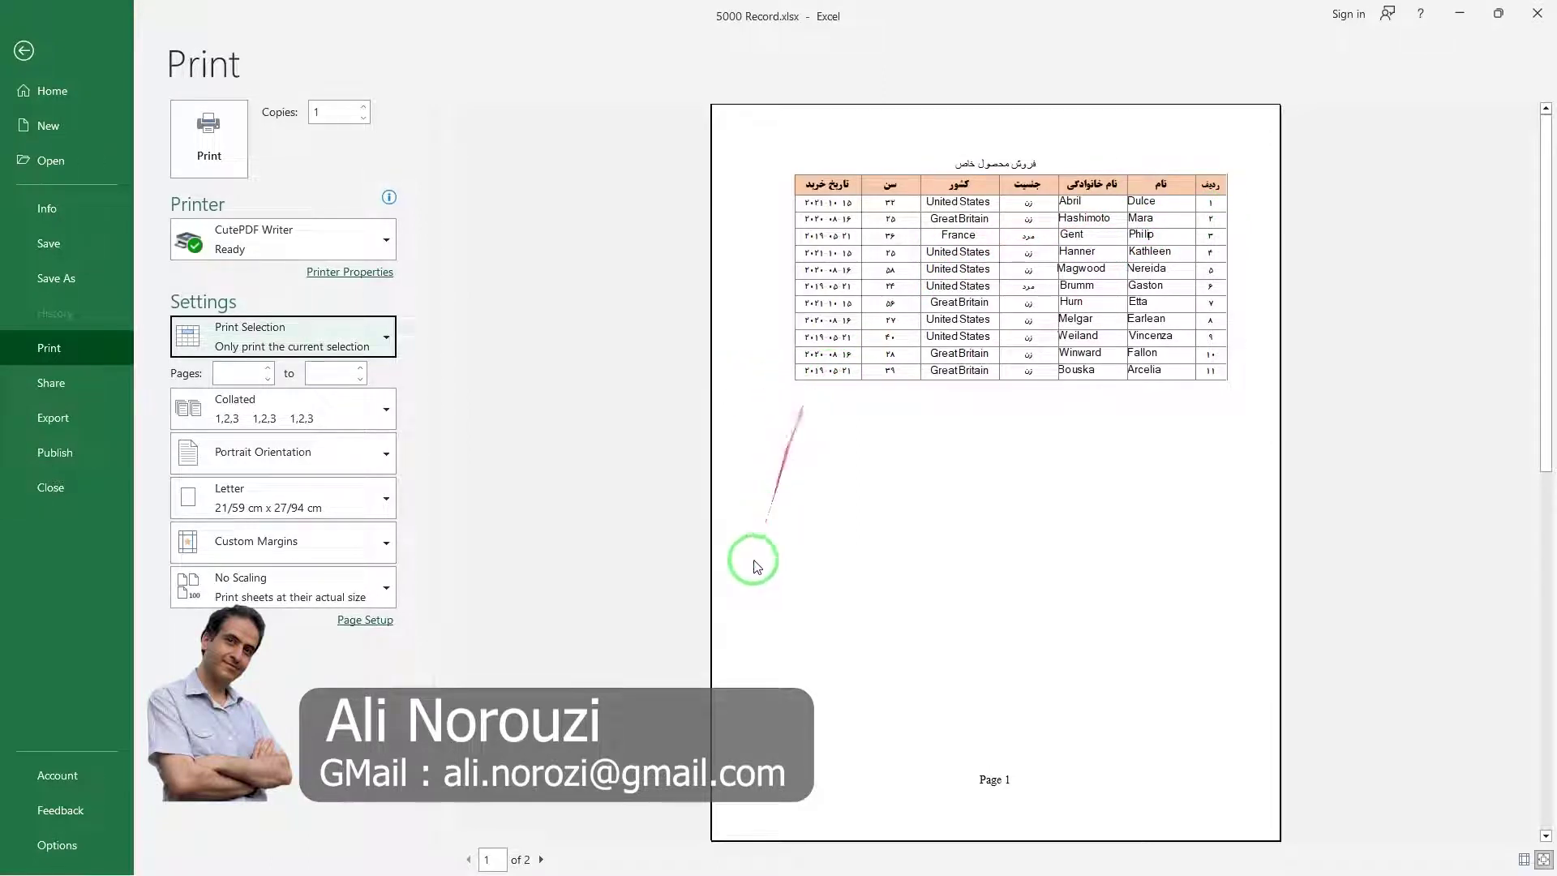
Step: Page through the 2-page selection preview, then switch back to Print Active Sheets
left_click(545, 861)
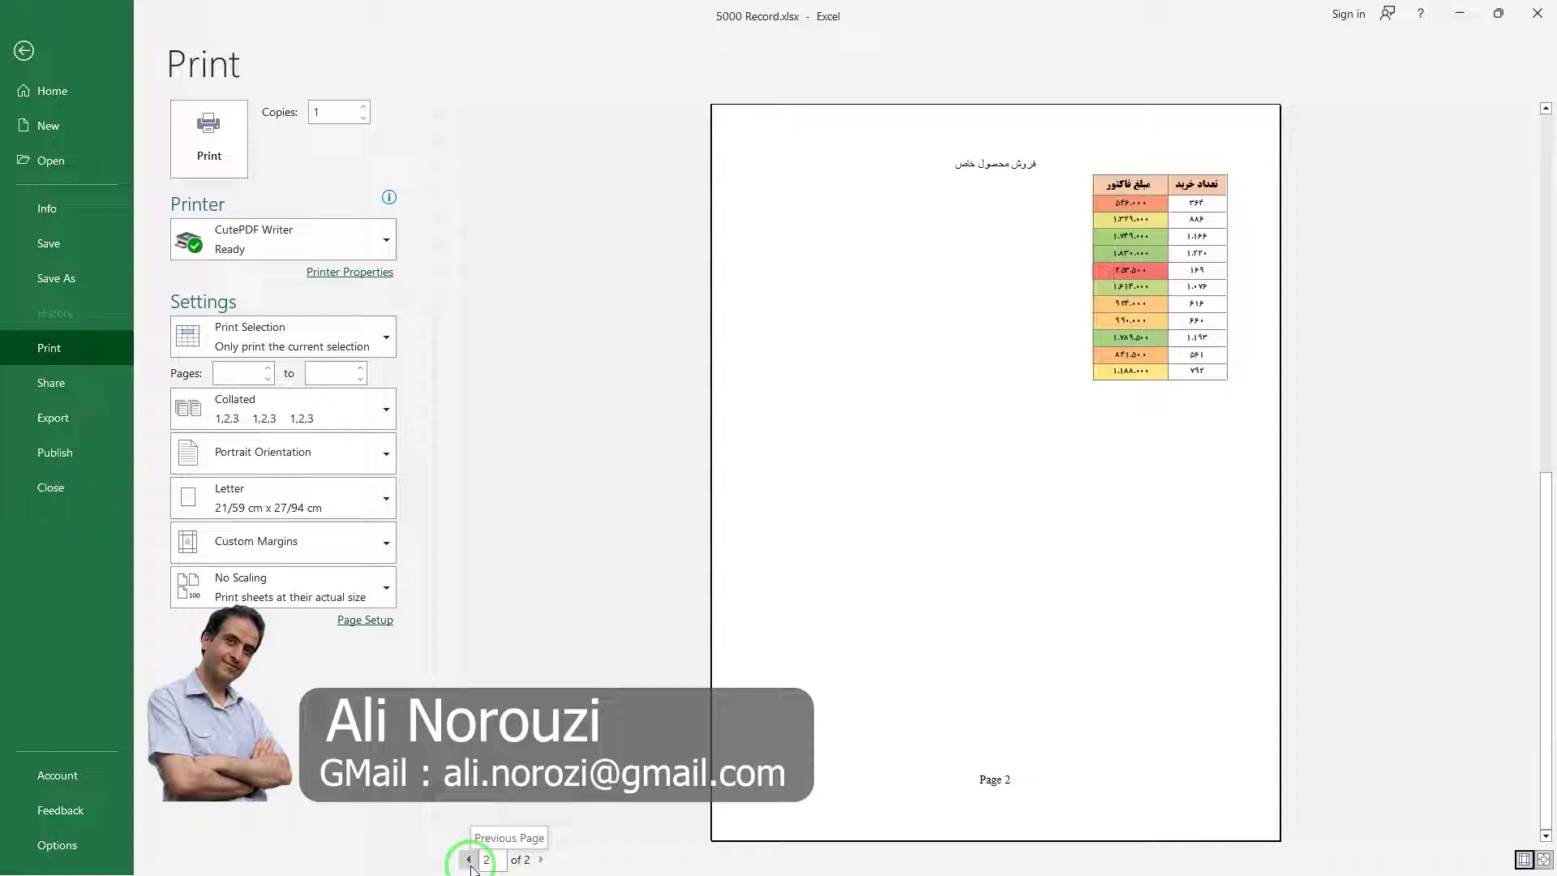
left_click(469, 859)
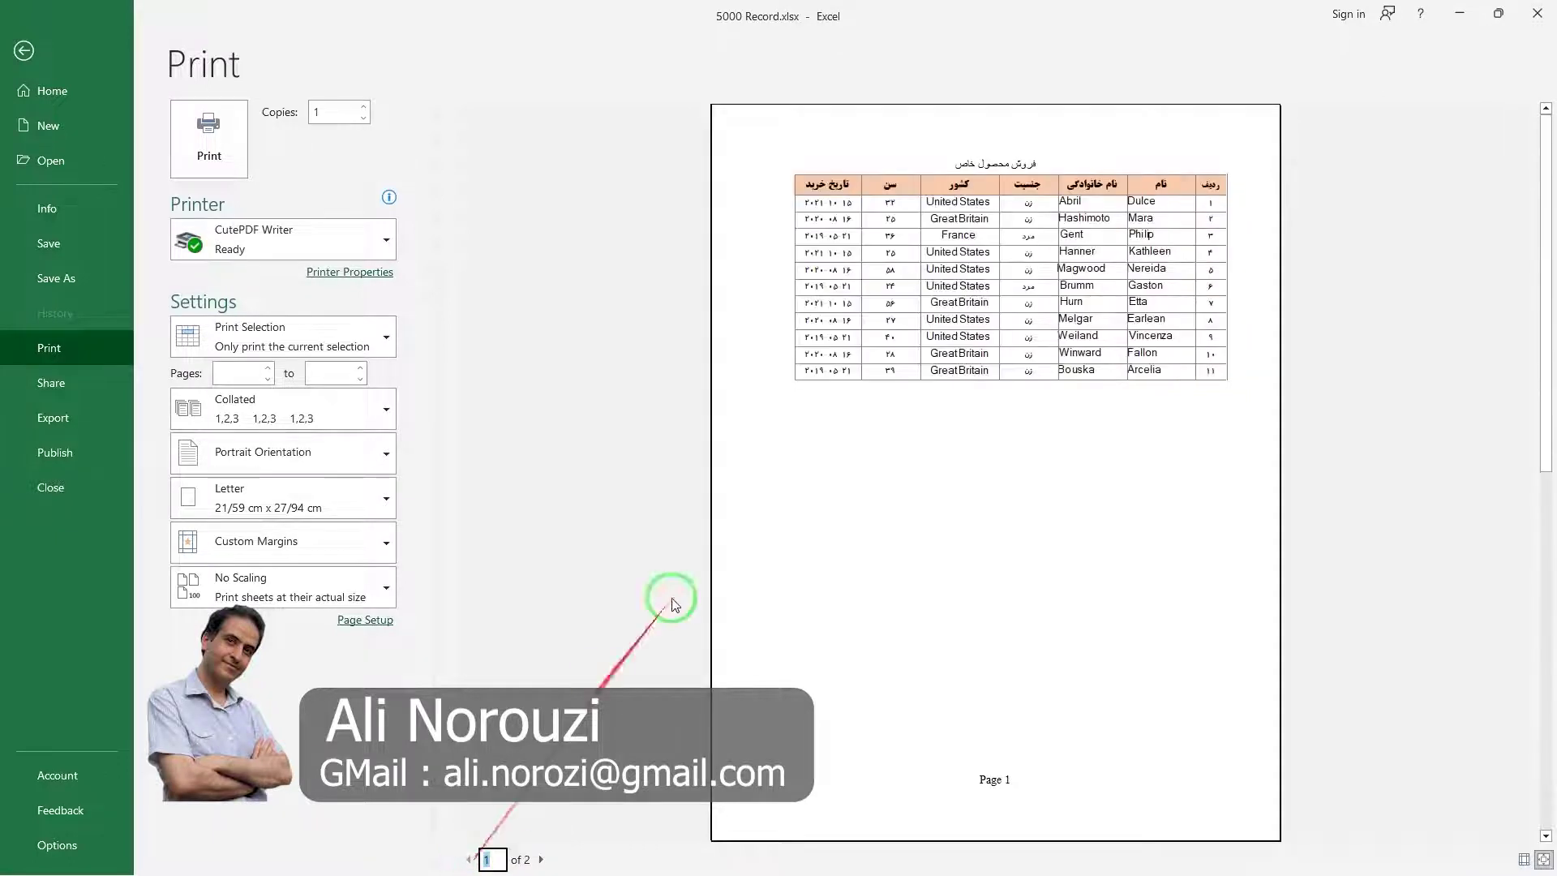
left_click(361, 345)
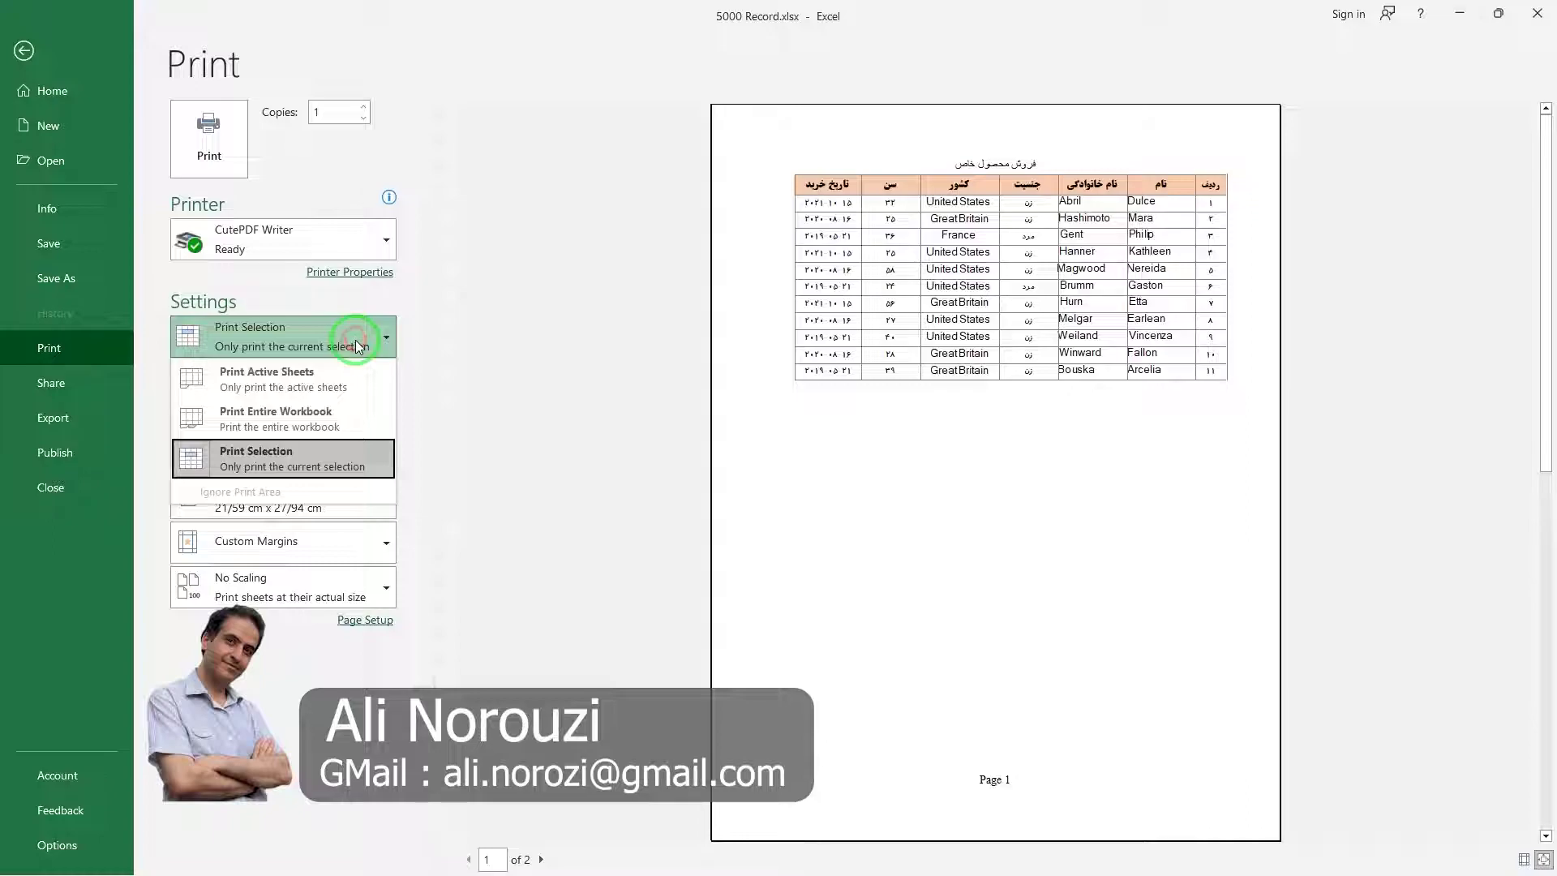
left_click(338, 376)
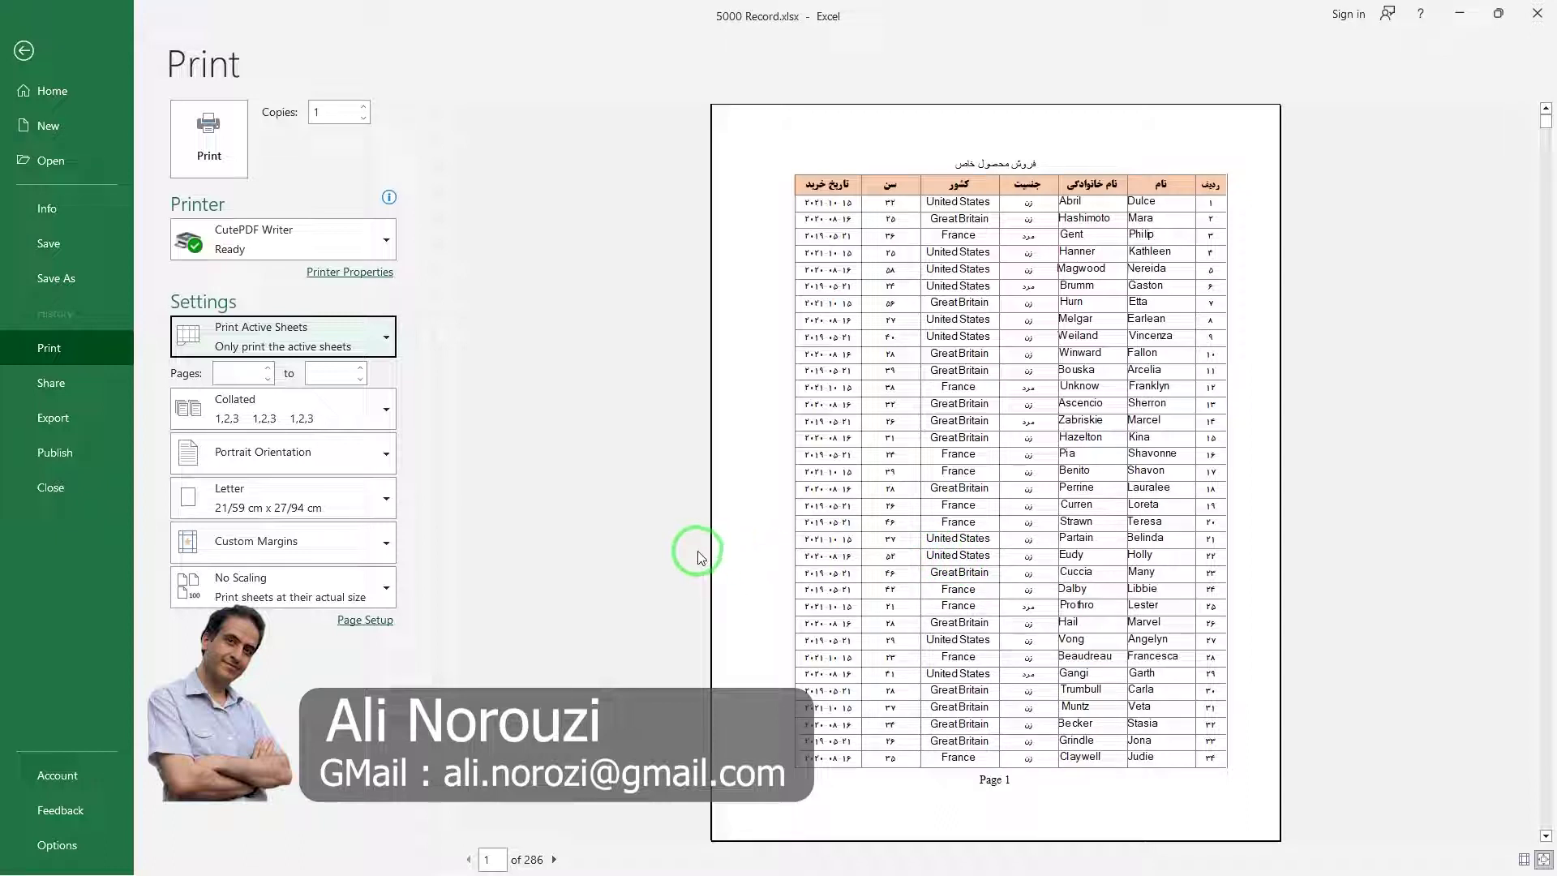
left_click(256, 373)
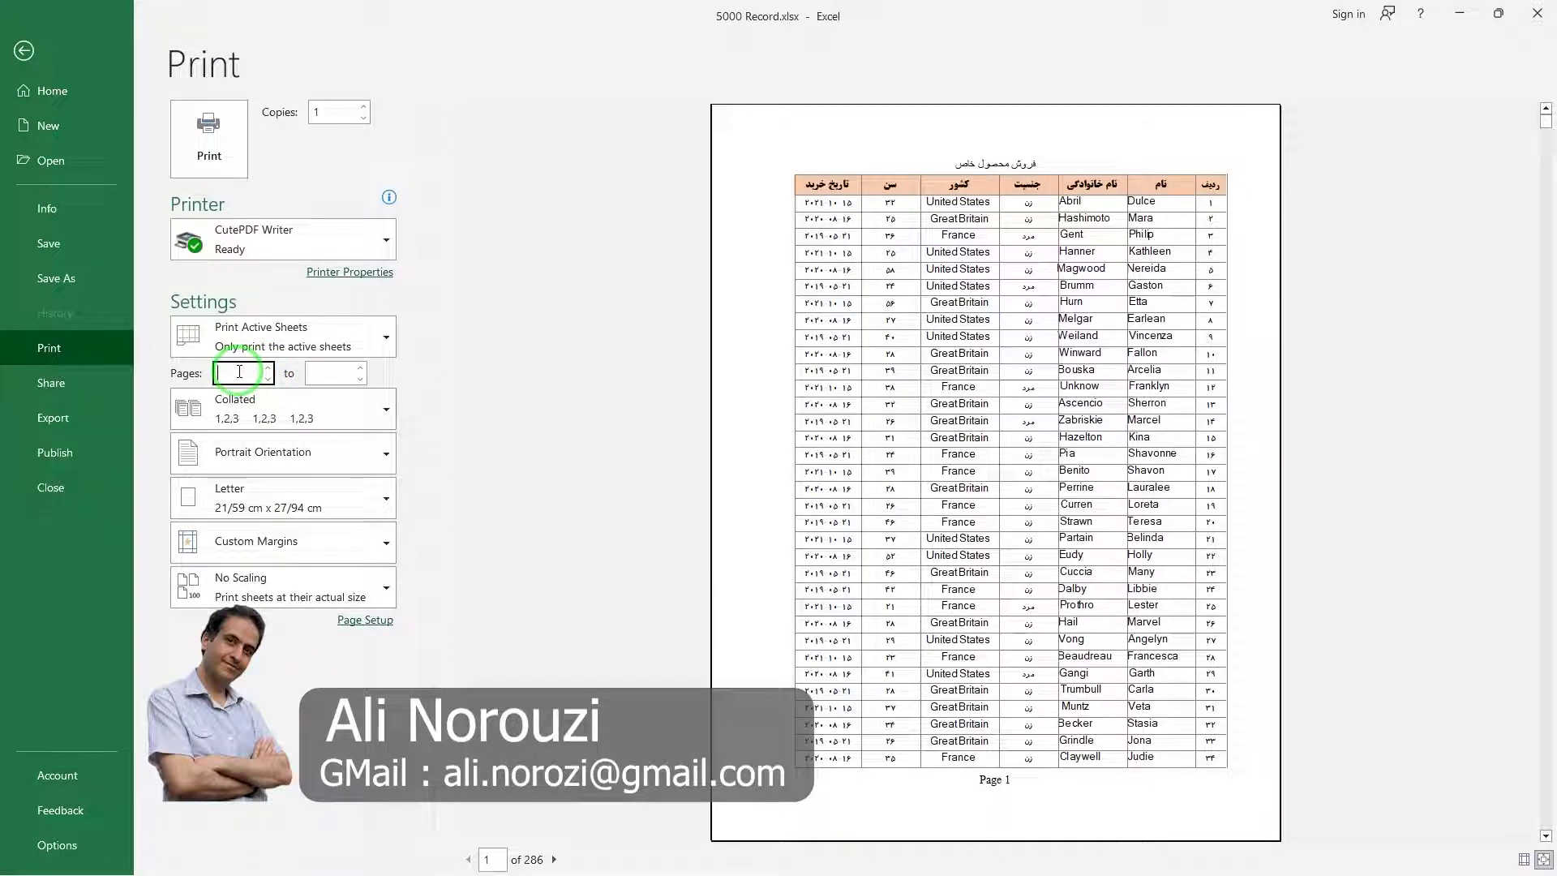
Step: Enter a print page range from page 1 to page 4
type("1")
left_click(316, 375)
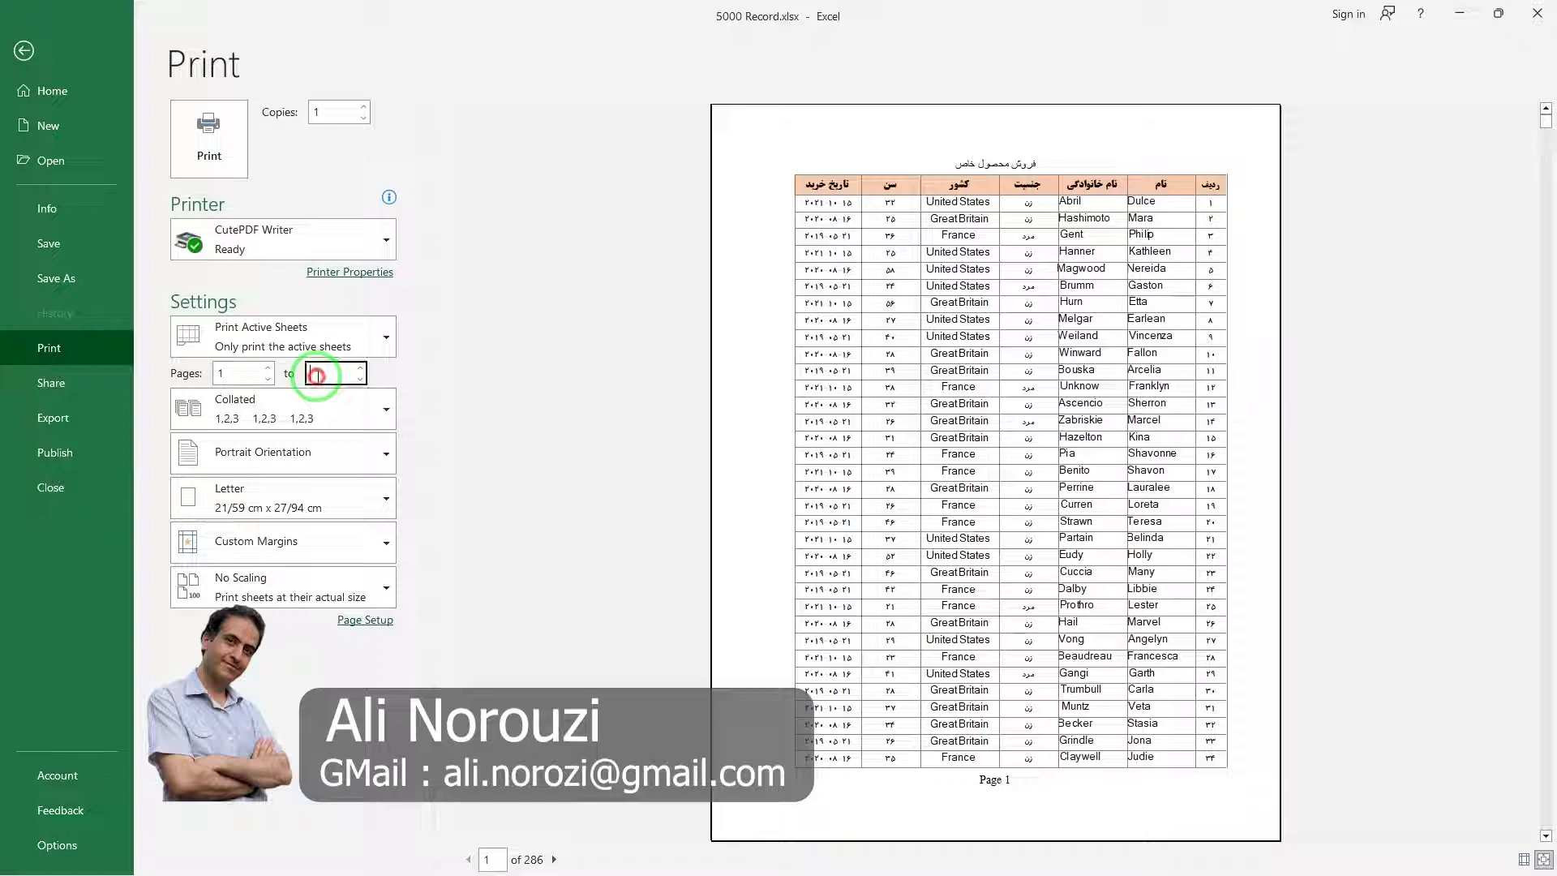
type("4")
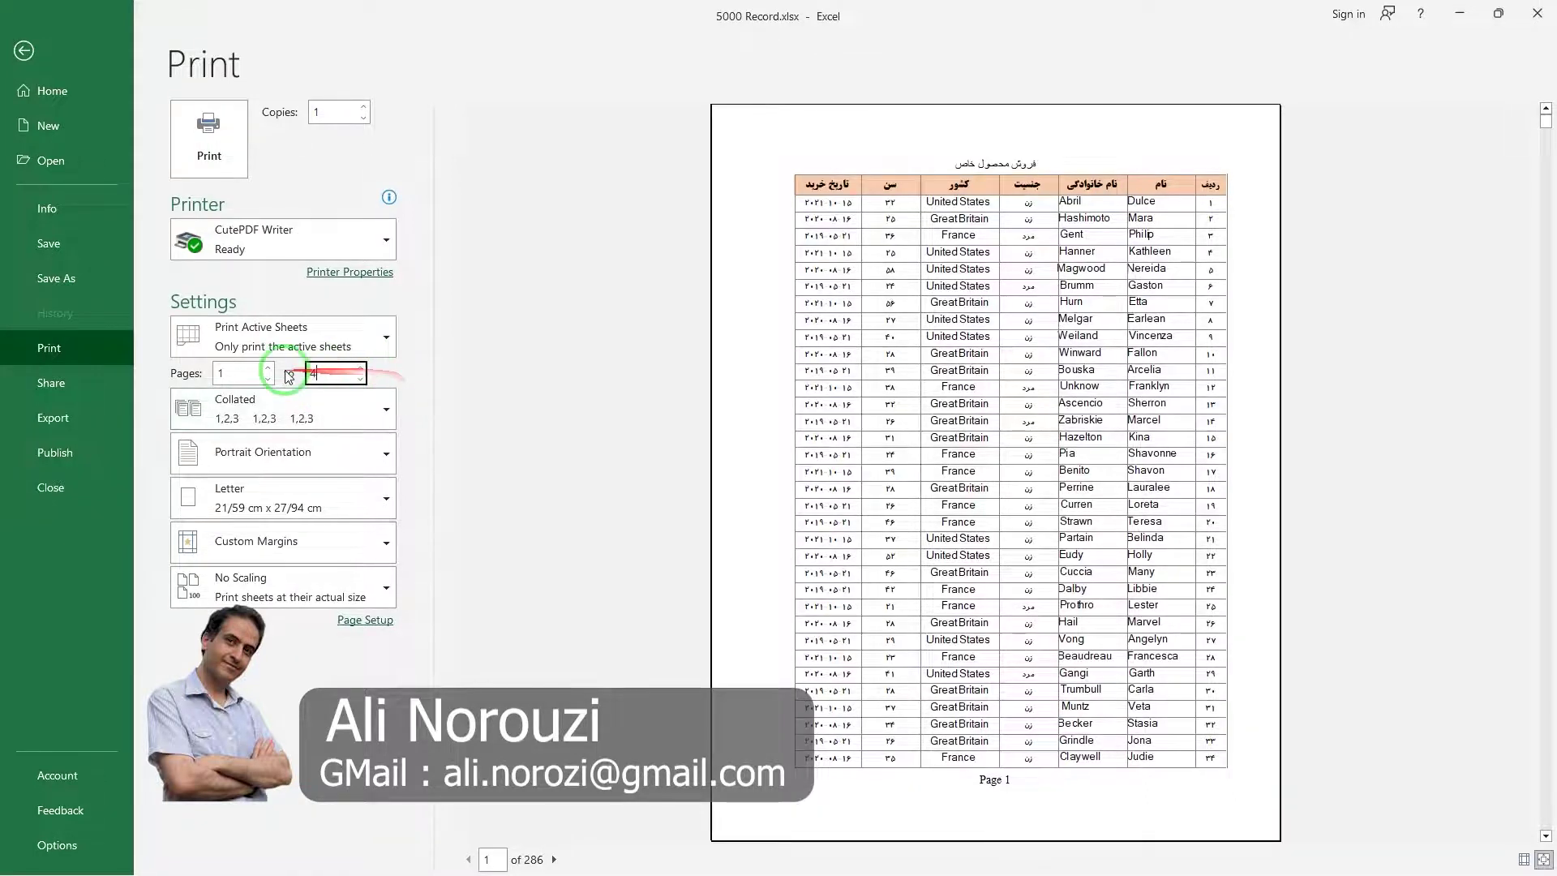
double_click(258, 376)
left_click(419, 388)
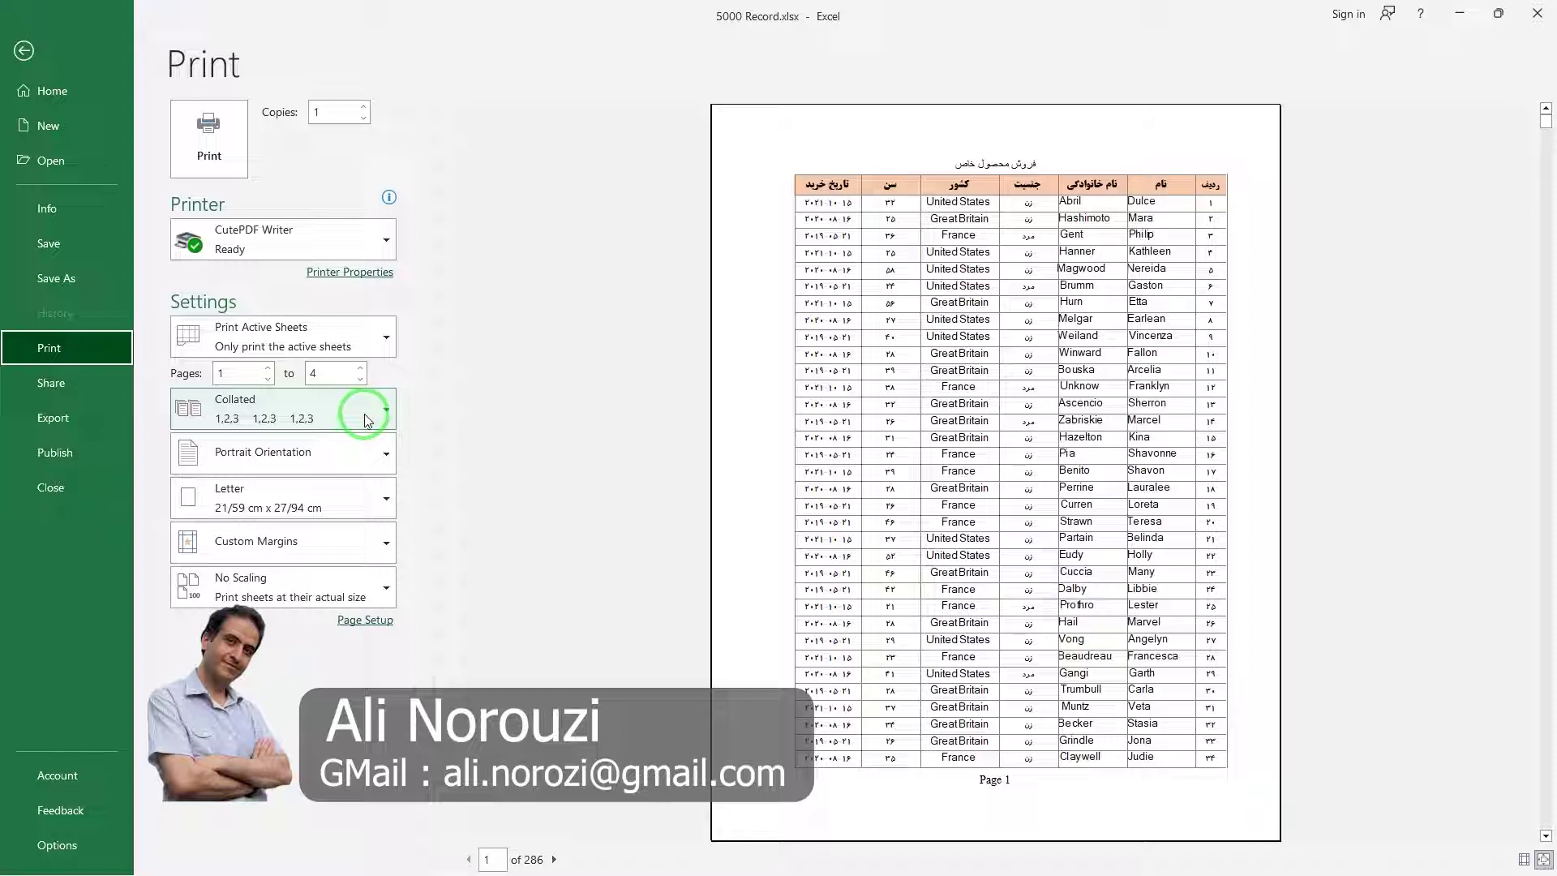
left_click(386, 410)
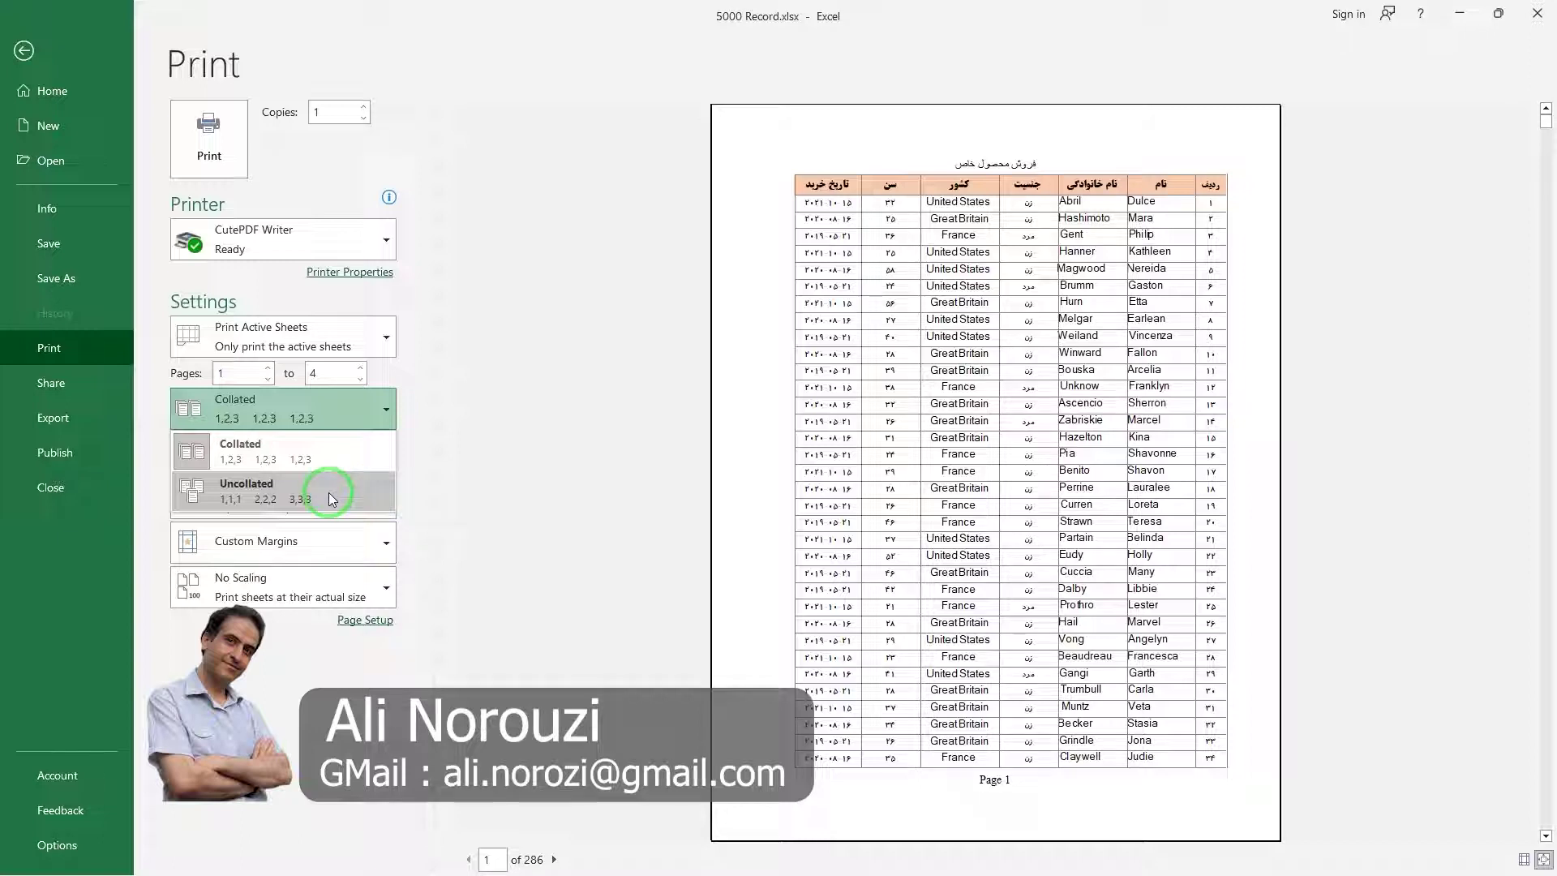
left_click(411, 488)
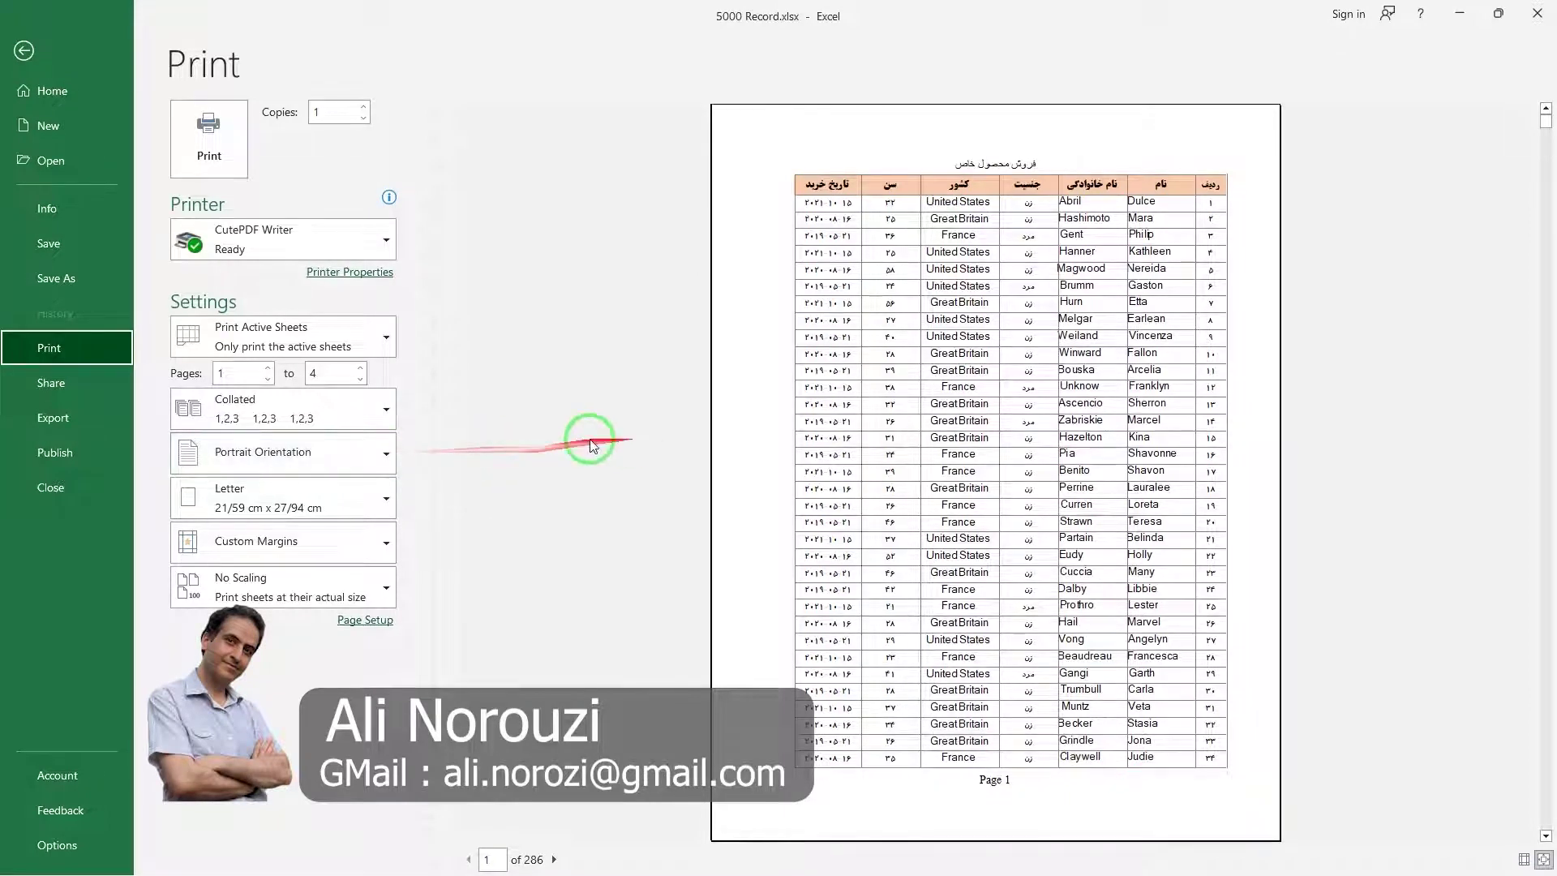
left_click(381, 456)
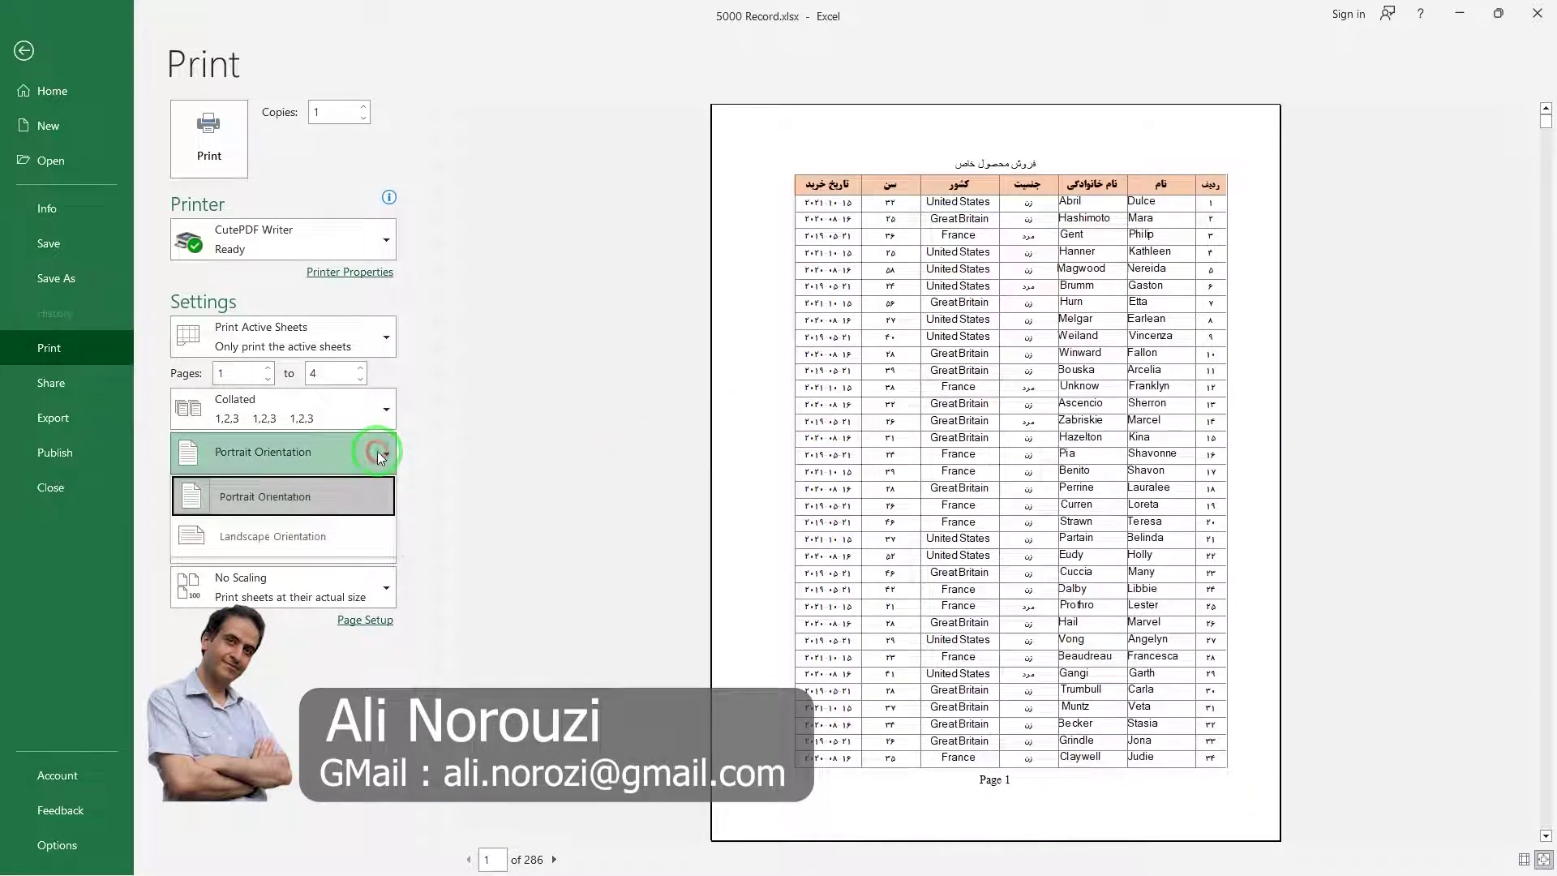
left_click(345, 538)
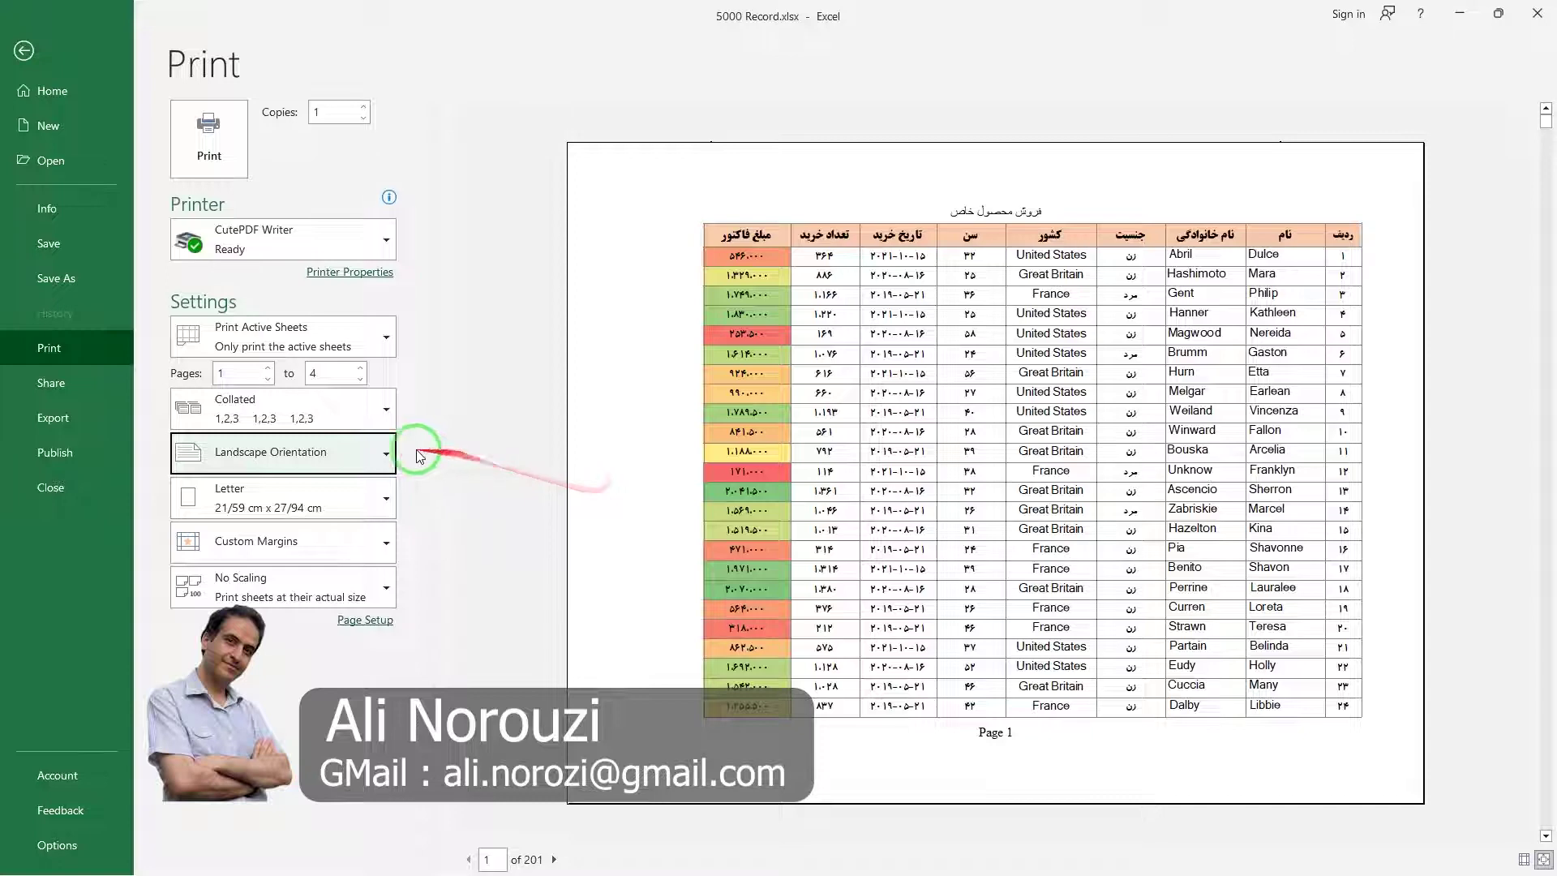
left_click(387, 457)
left_click(405, 488)
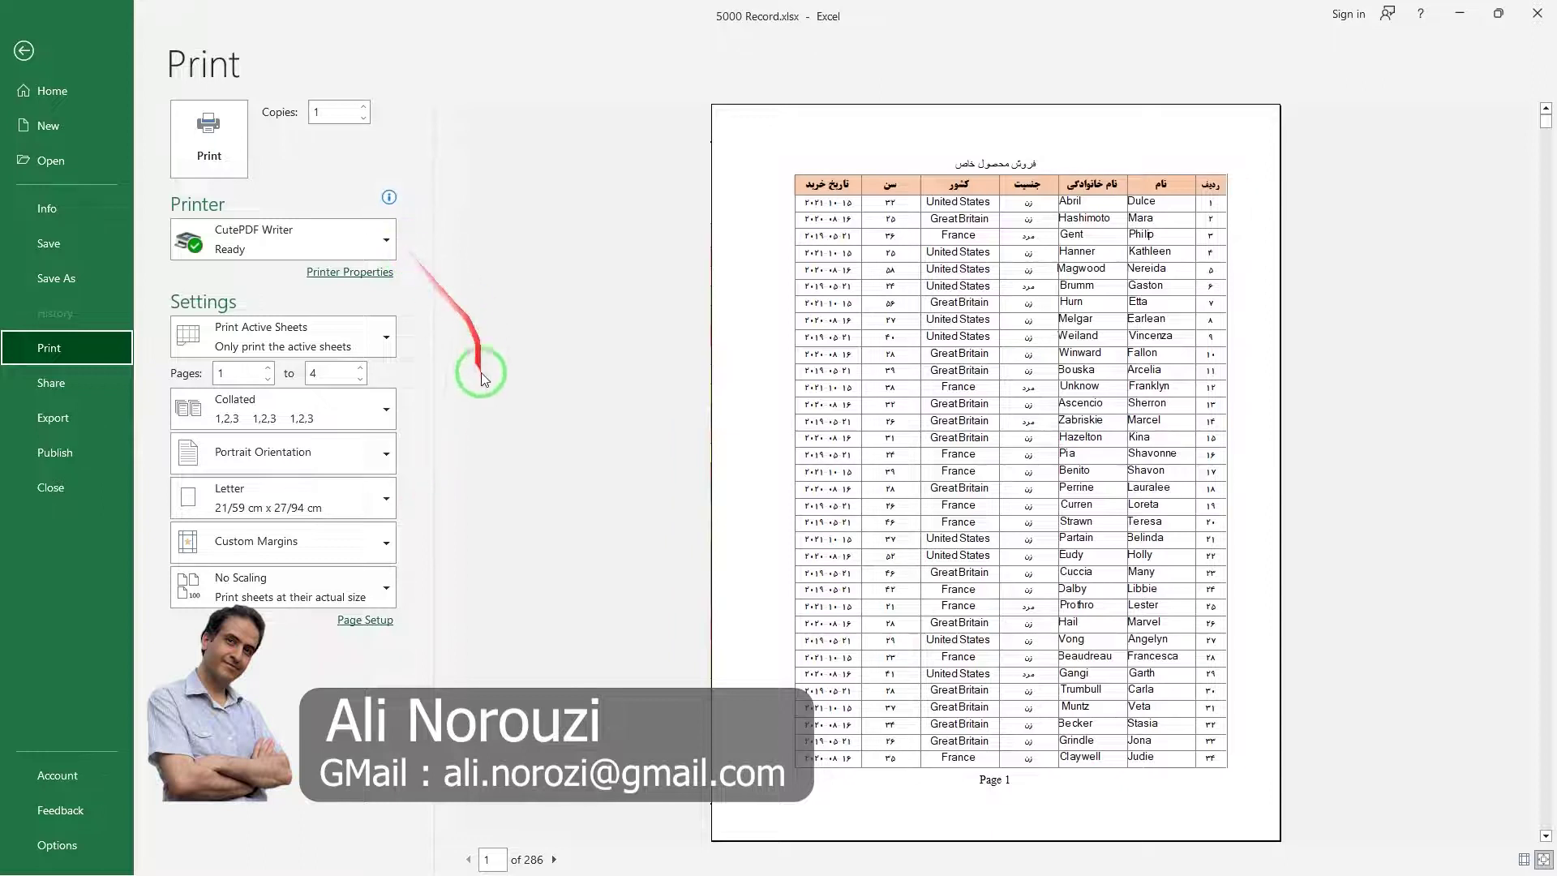
Step: Change the paper size from Letter to A4 (21 × 29.7 cm), reducing the preview to 264 pages
left_click(386, 502)
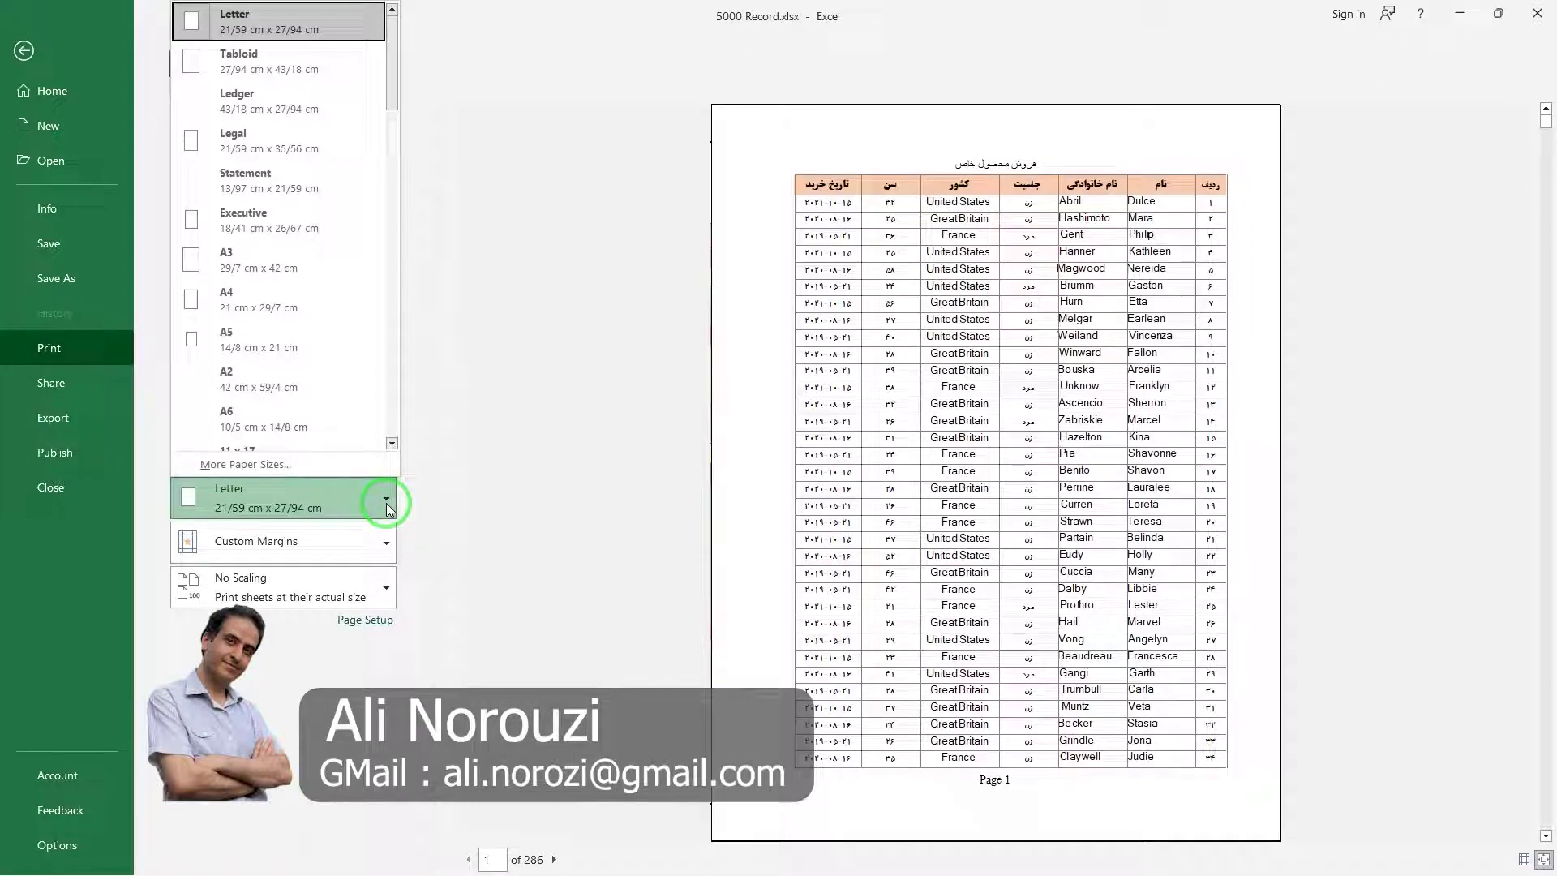
left_click(268, 313)
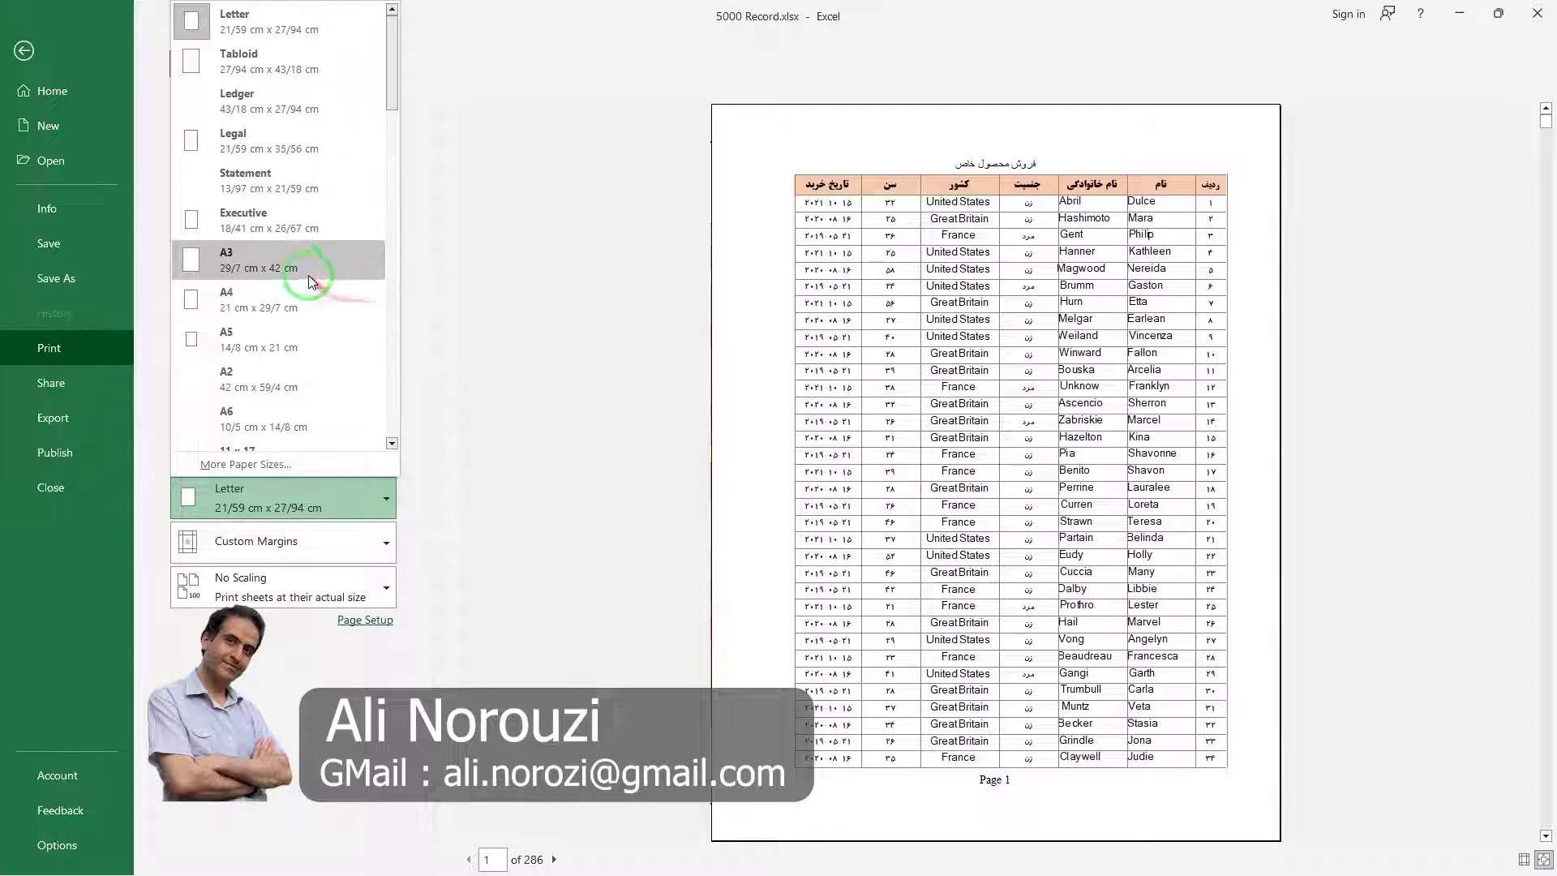
left_click(279, 302)
left_click_drag(282, 302, 902, 658)
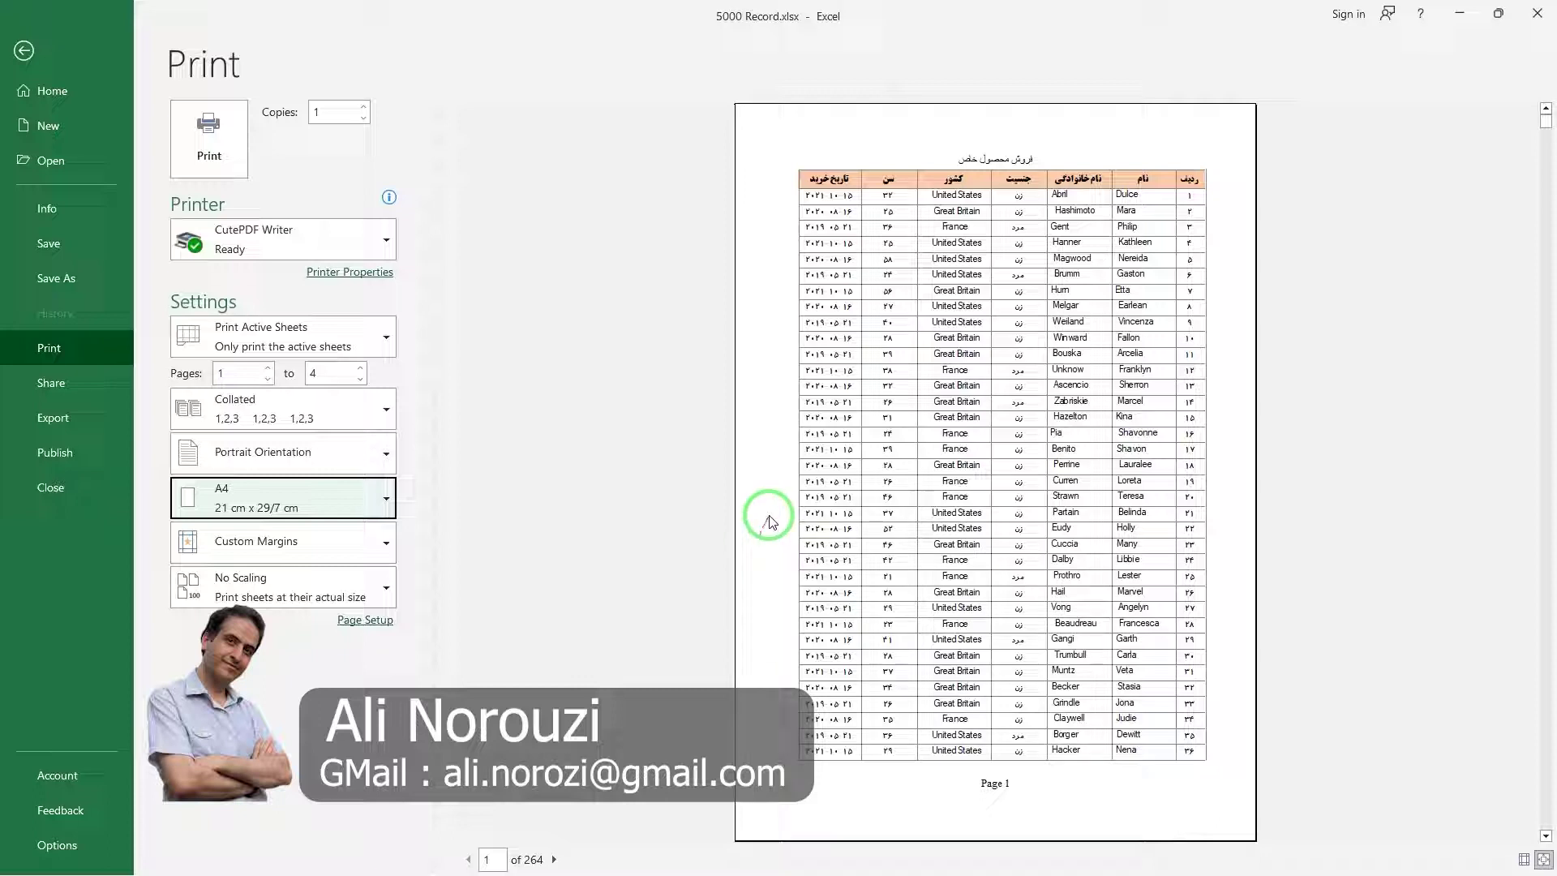
left_click_drag(756, 503, 1198, 506)
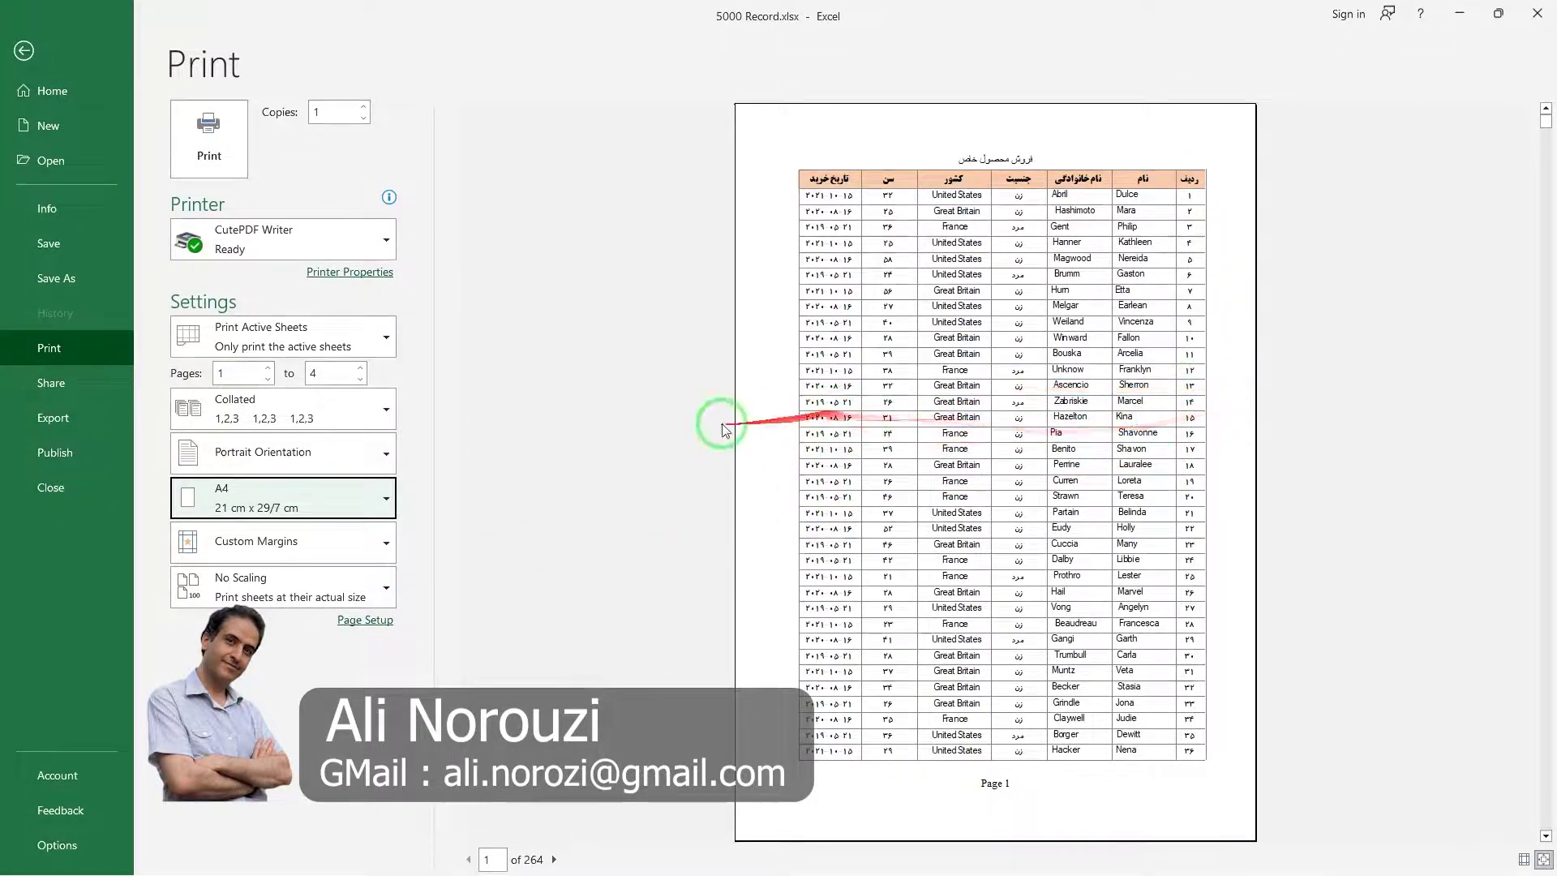
left_click(384, 543)
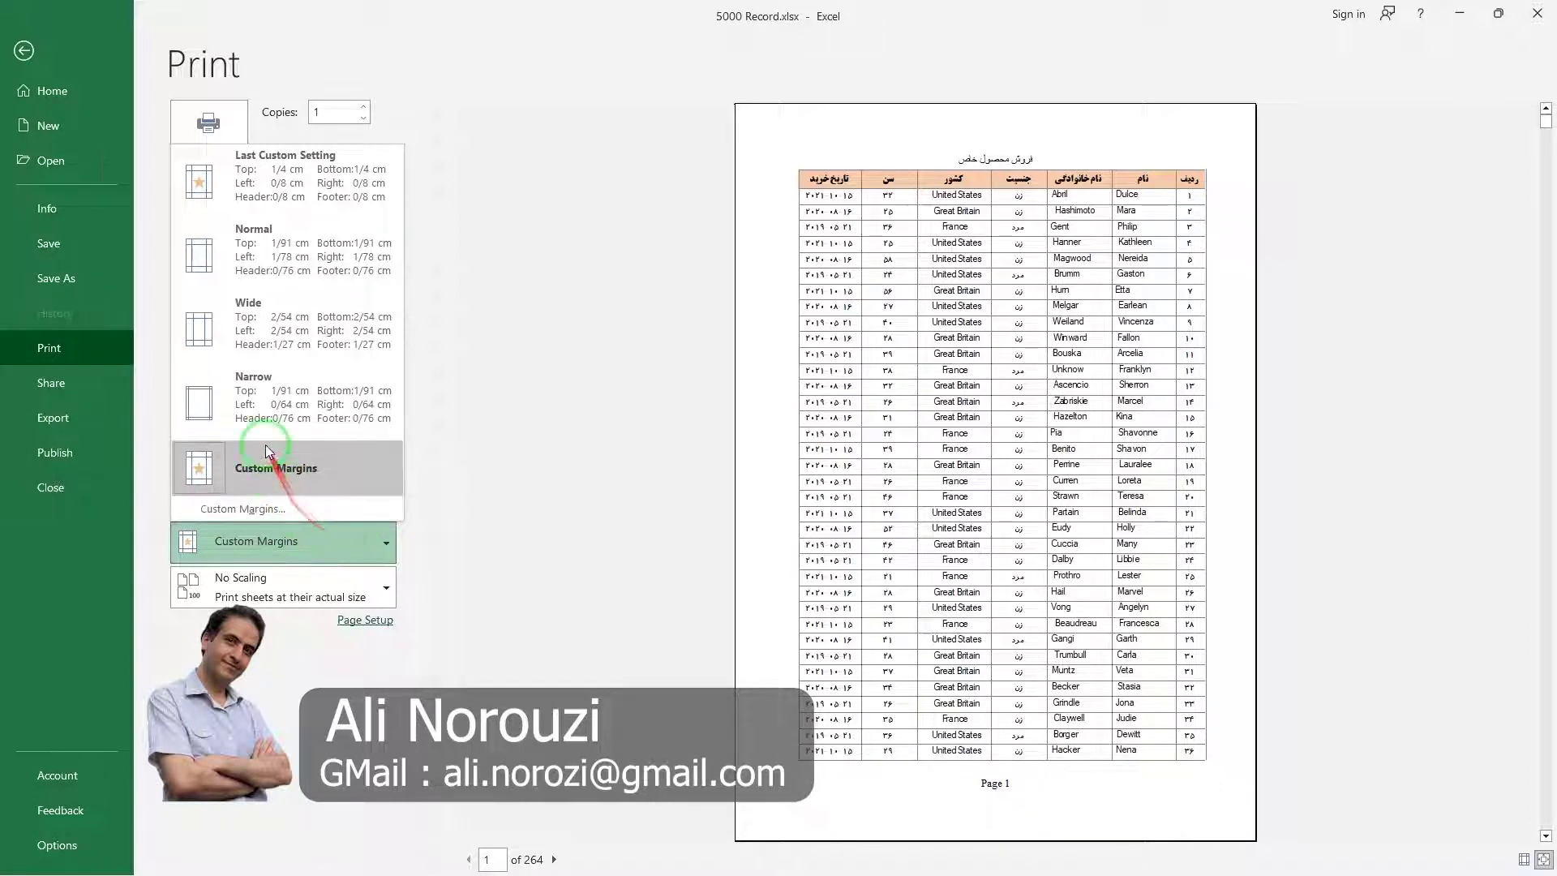
Step: Apply the Narrow margin preset so the purchase-count column fits and the preview drops to 252 pages
left_click(230, 414)
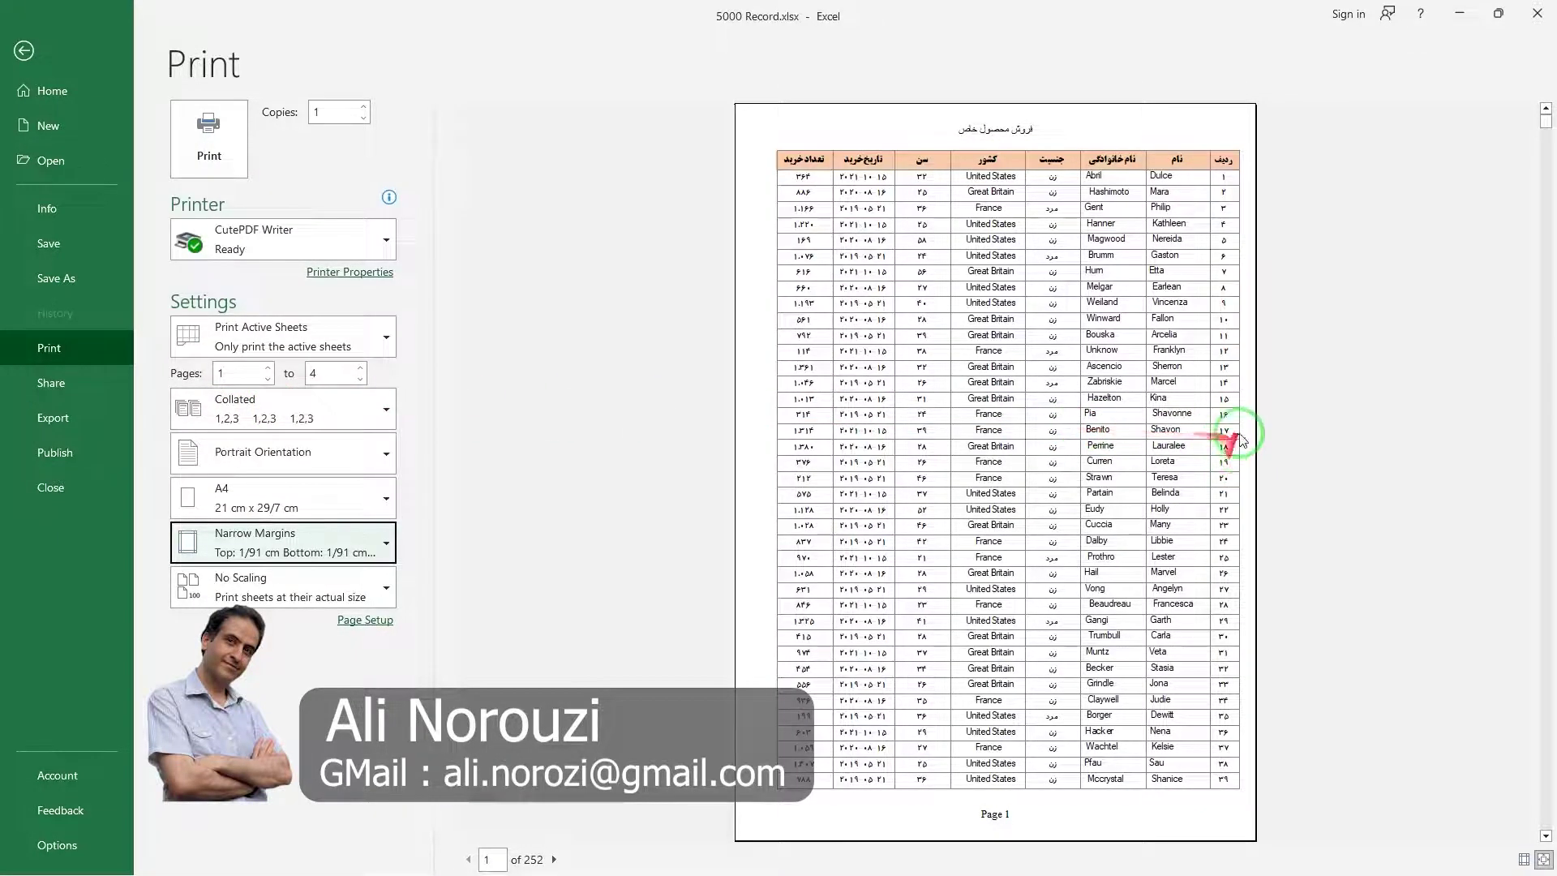
left_click_drag(1243, 445, 849, 477)
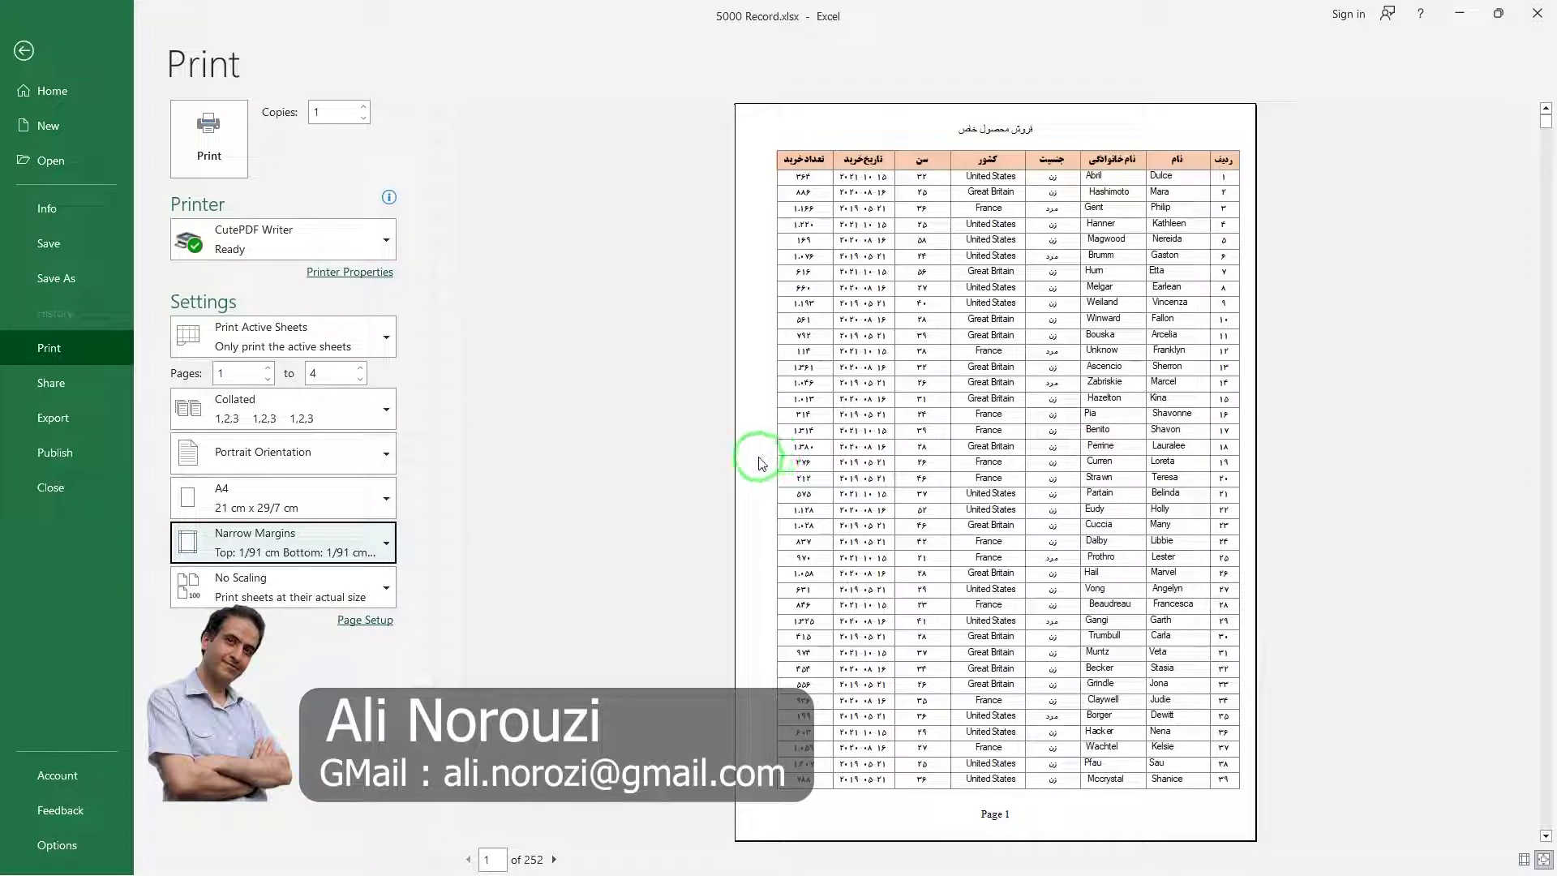
left_click_drag(782, 463, 813, 481)
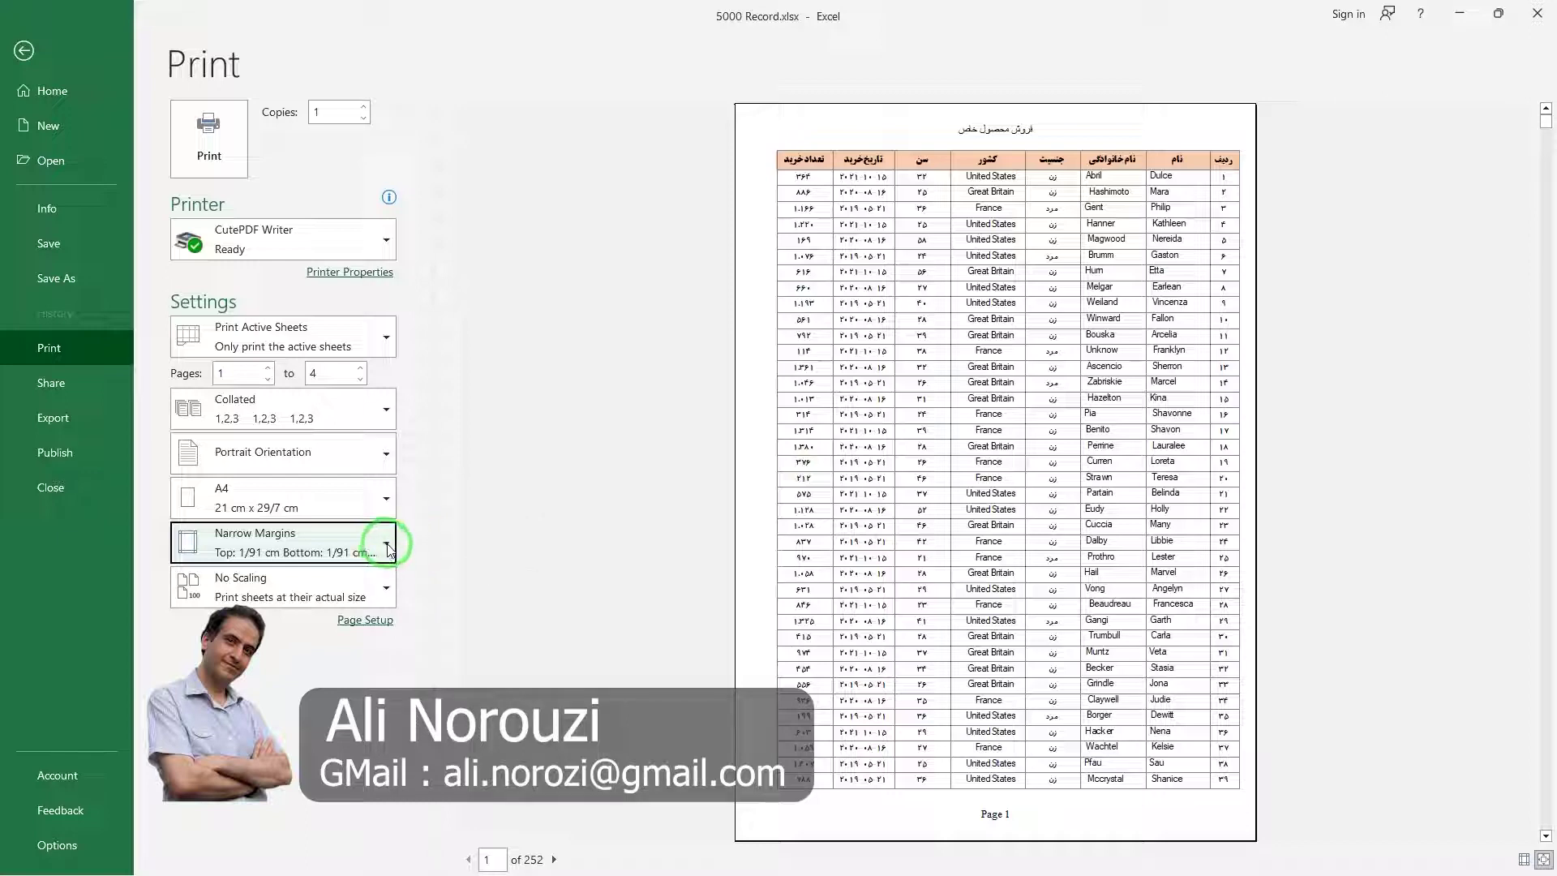
left_click(387, 545)
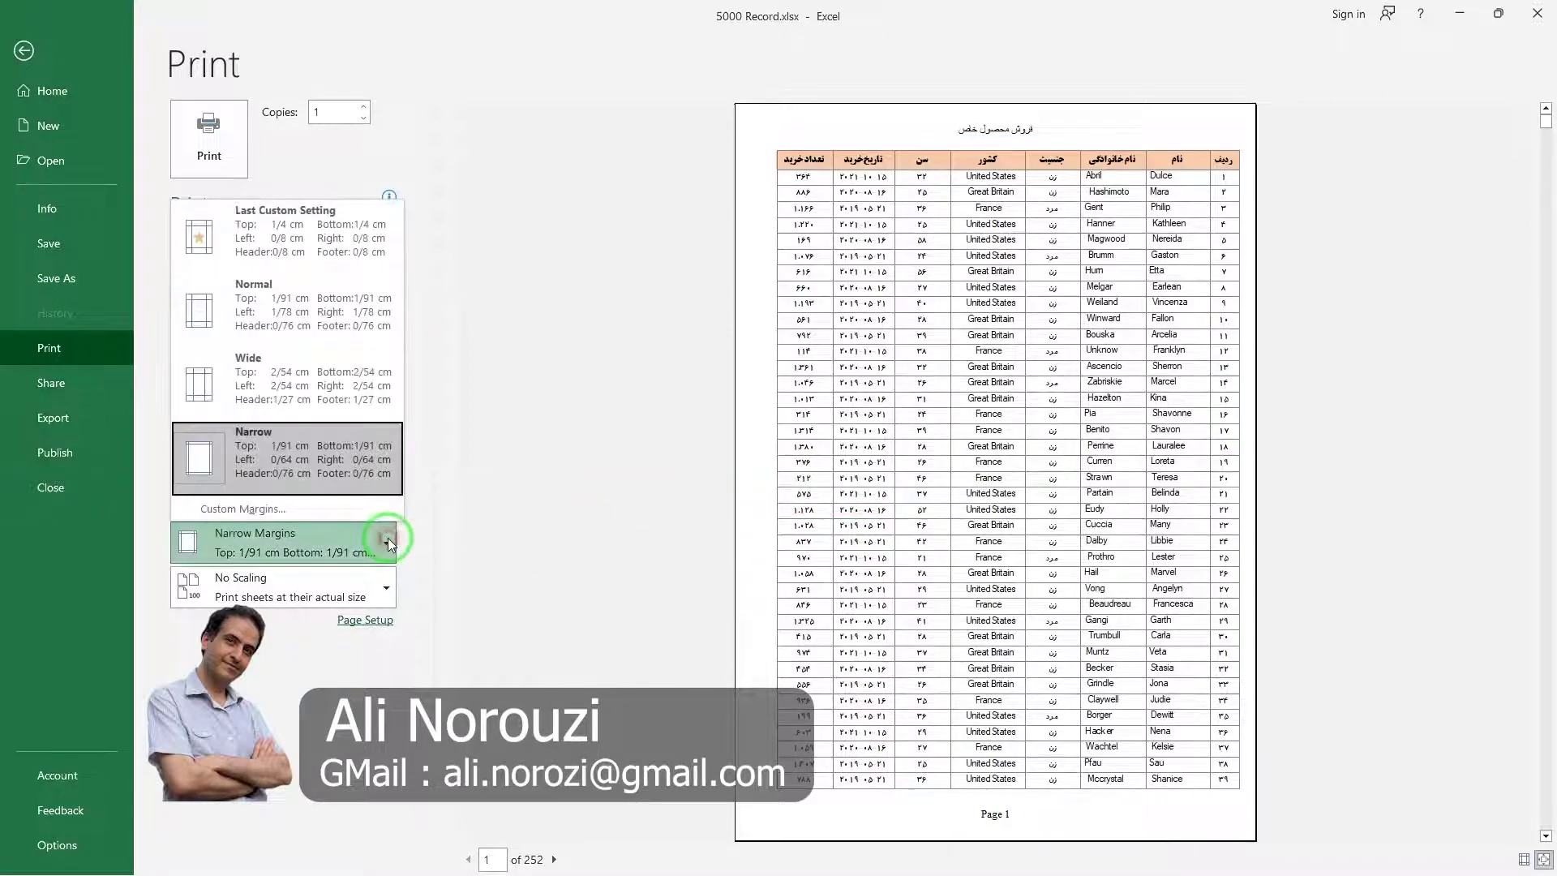
left_click(221, 509)
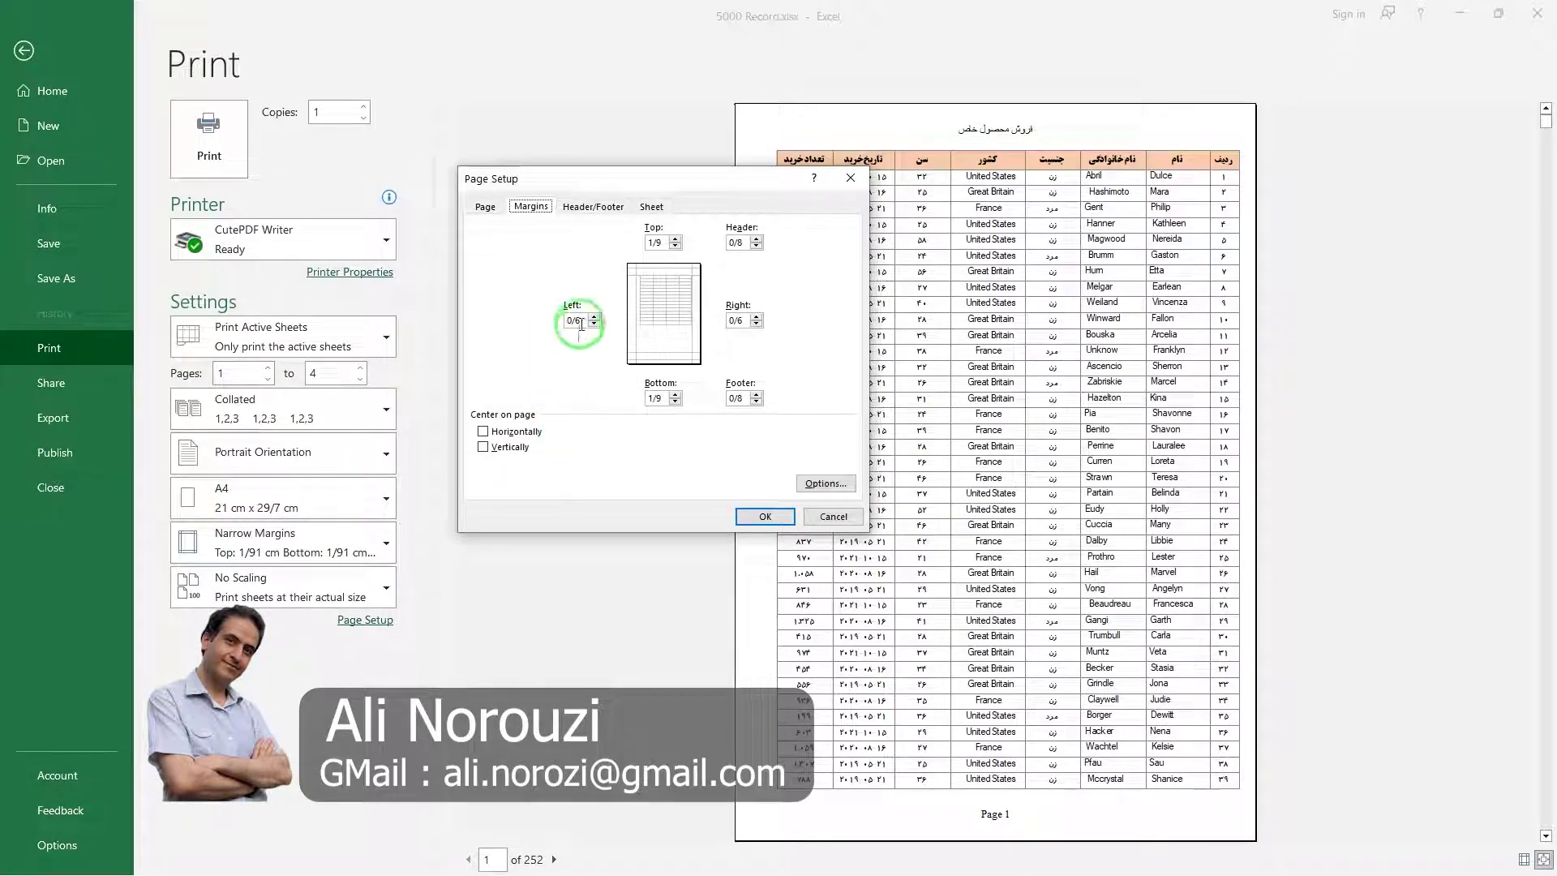
Step: Set the right margin to 0.5 cm and centre the table horizontally and vertically on the page
left_click(739, 321)
left_click(661, 243)
left_click(664, 396)
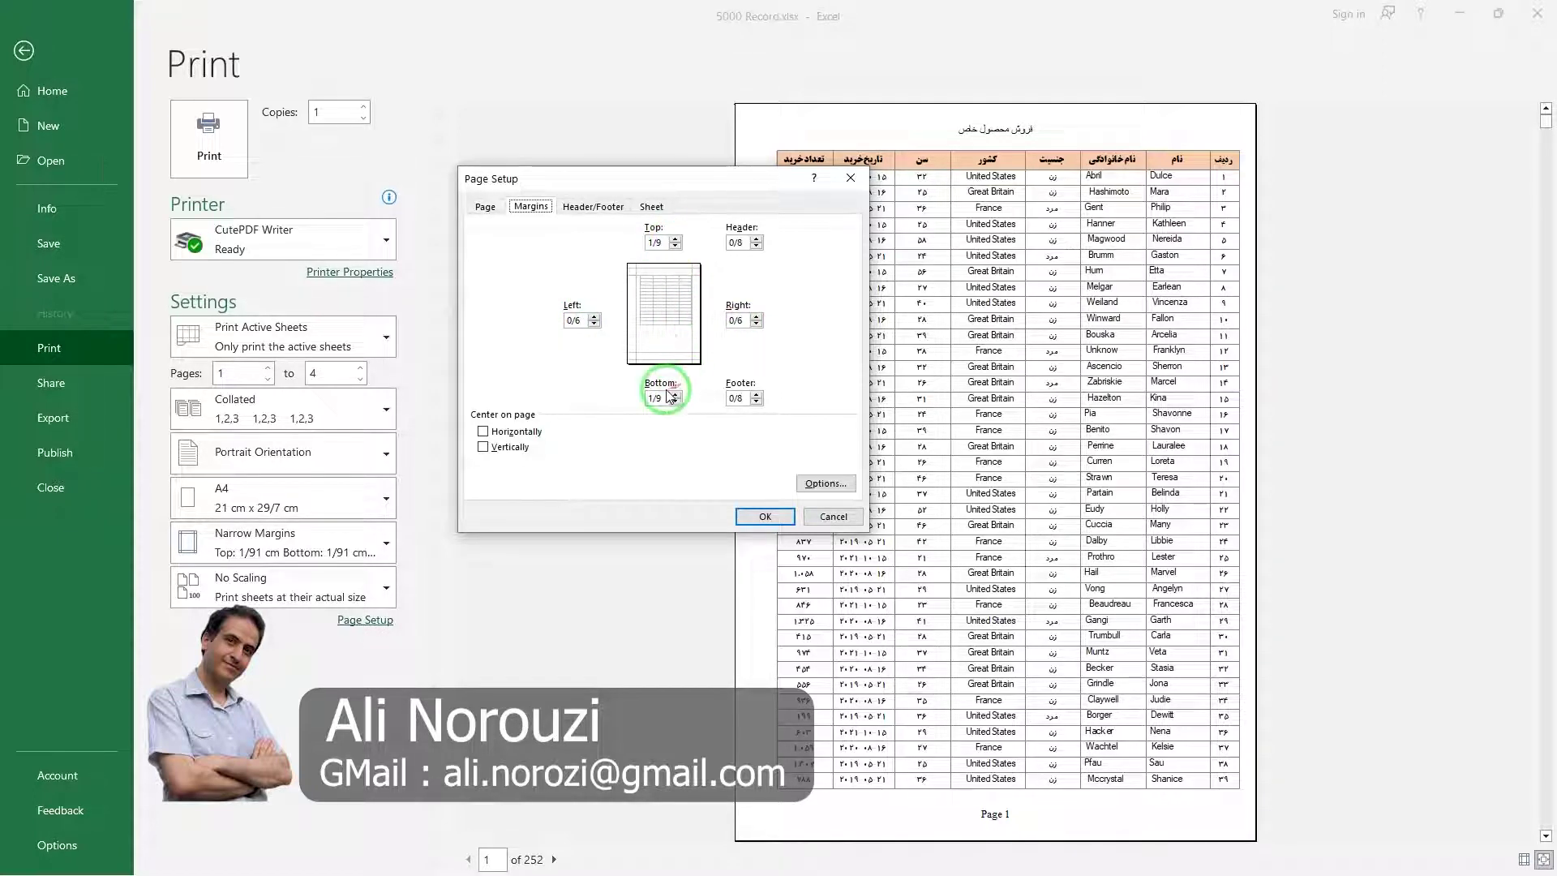
left_click(759, 325)
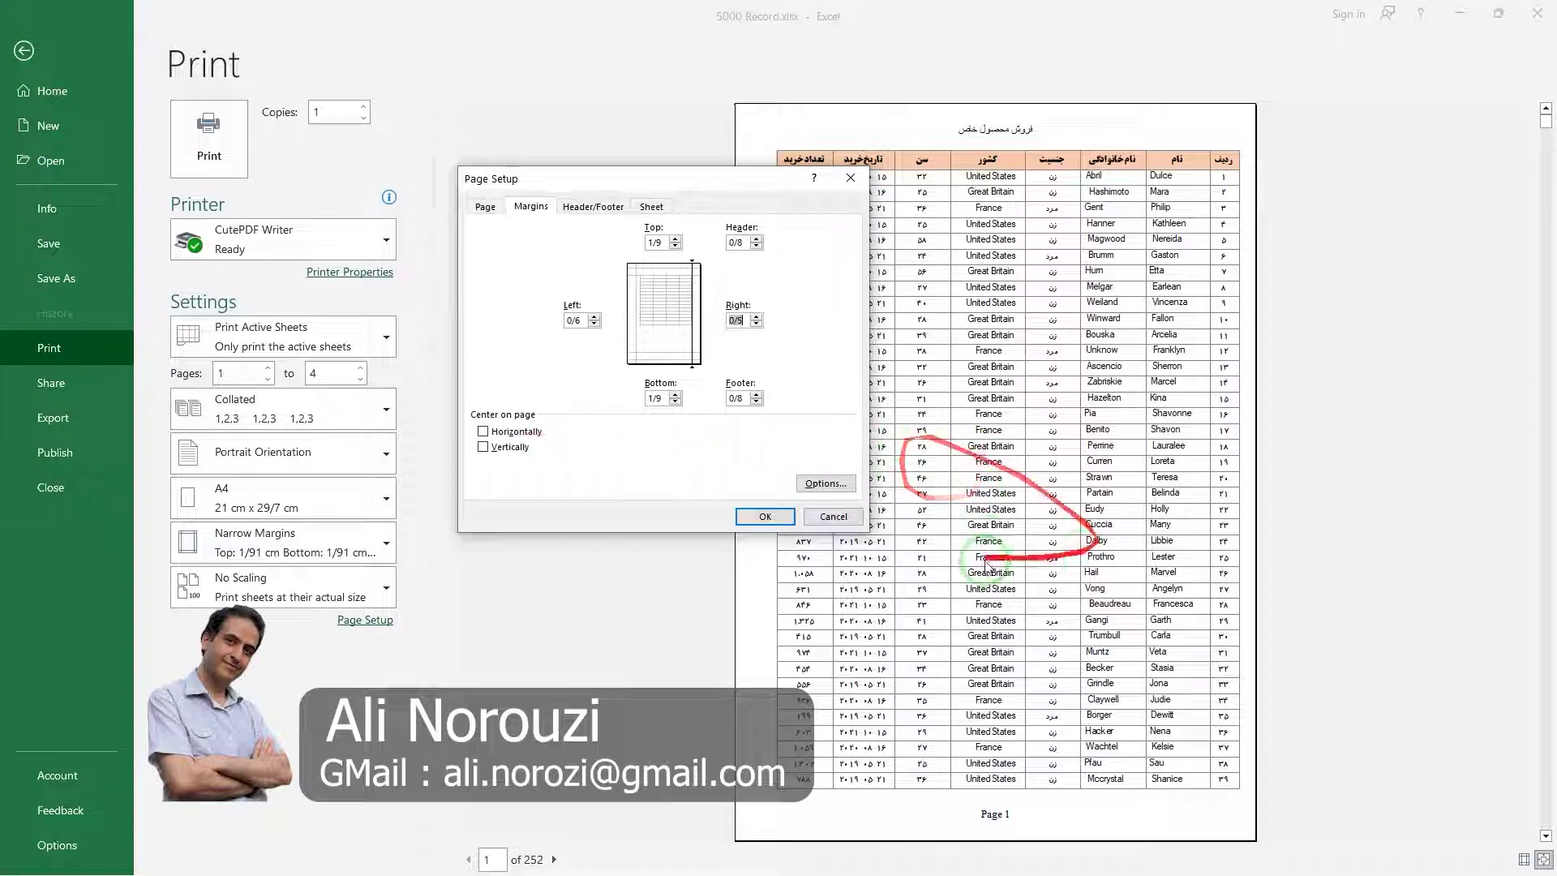
left_click(482, 433)
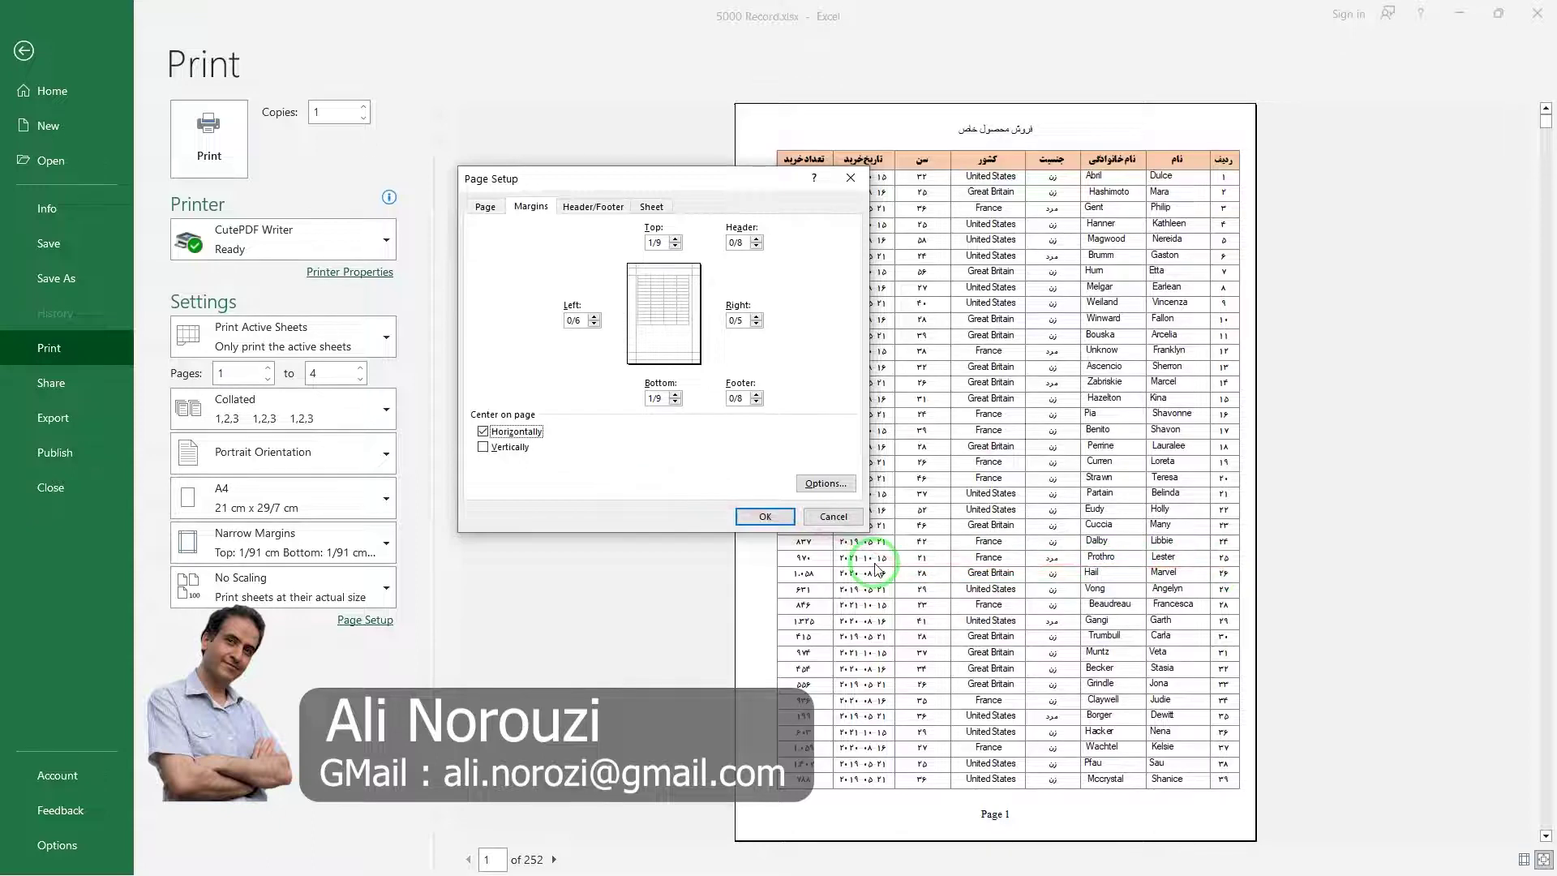
left_click(483, 448)
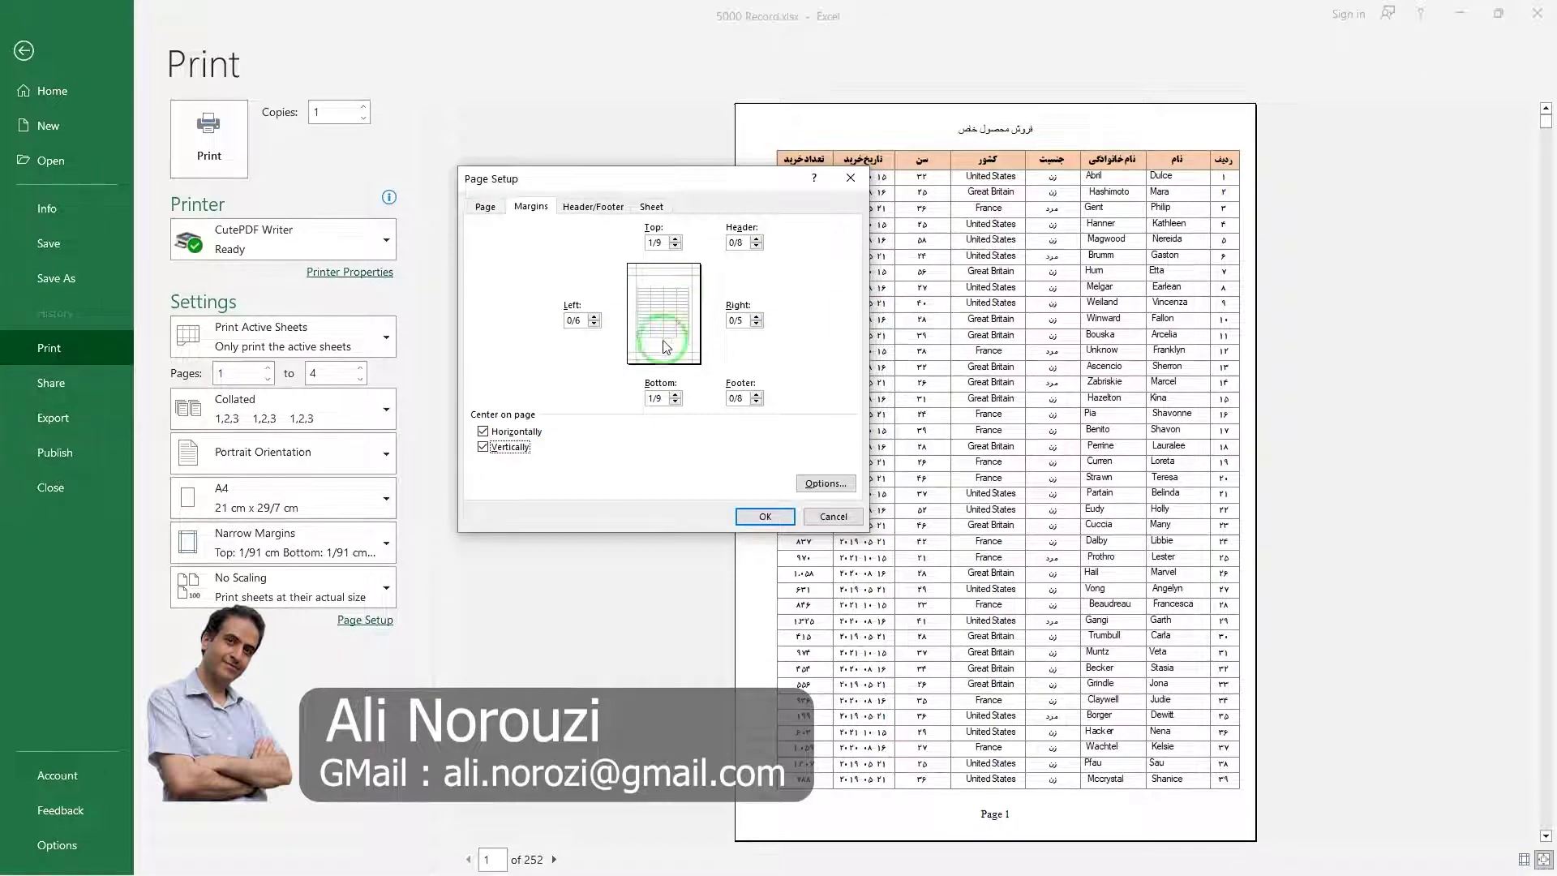
left_click(483, 448)
left_click(484, 447)
left_click(484, 433)
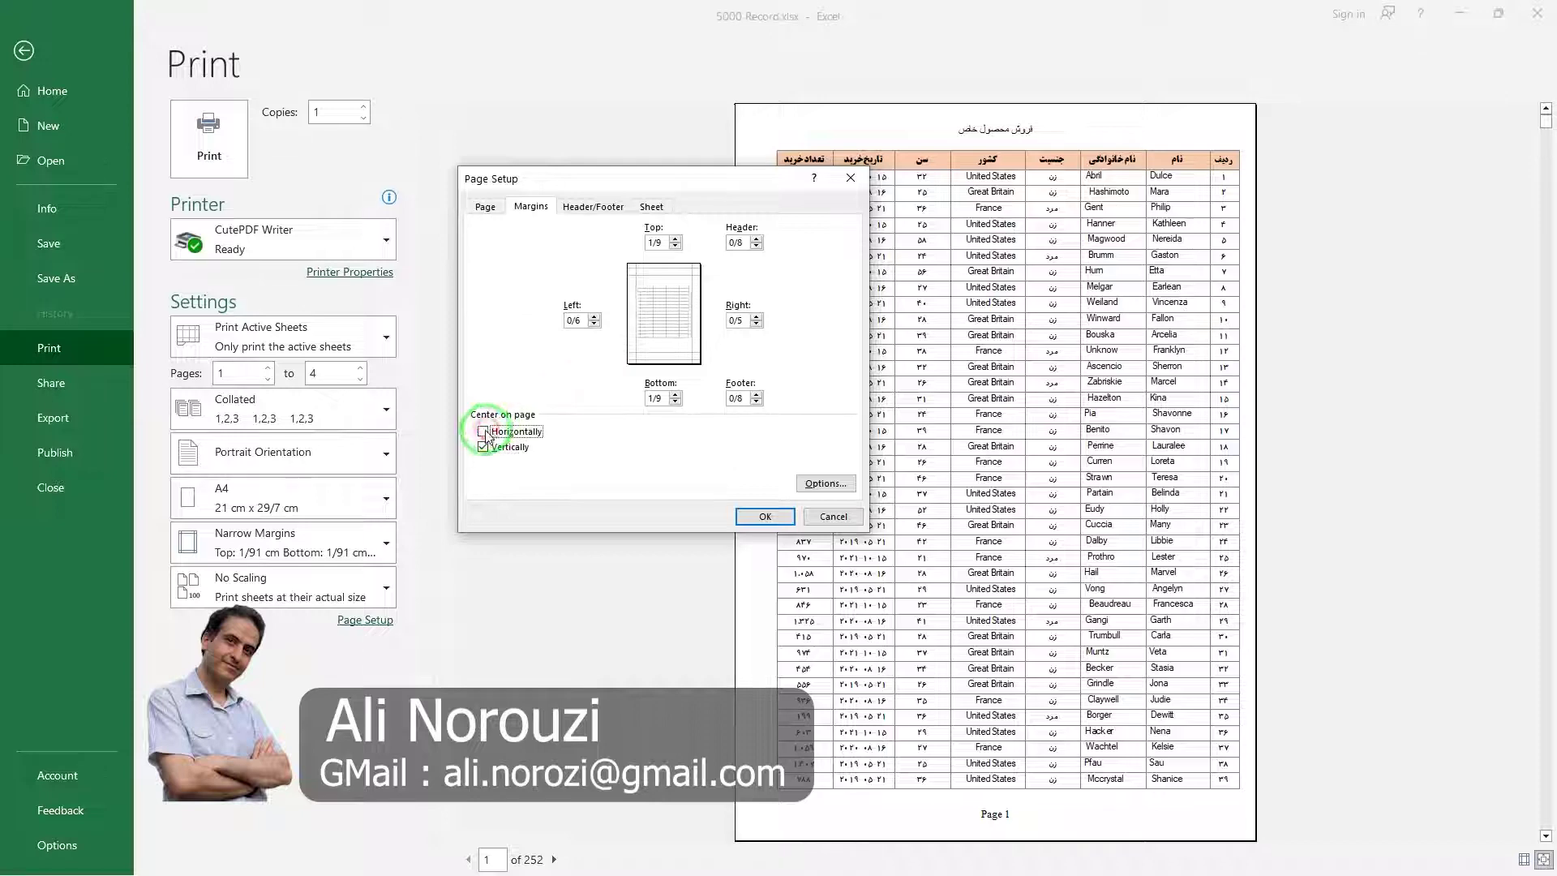
left_click(483, 433)
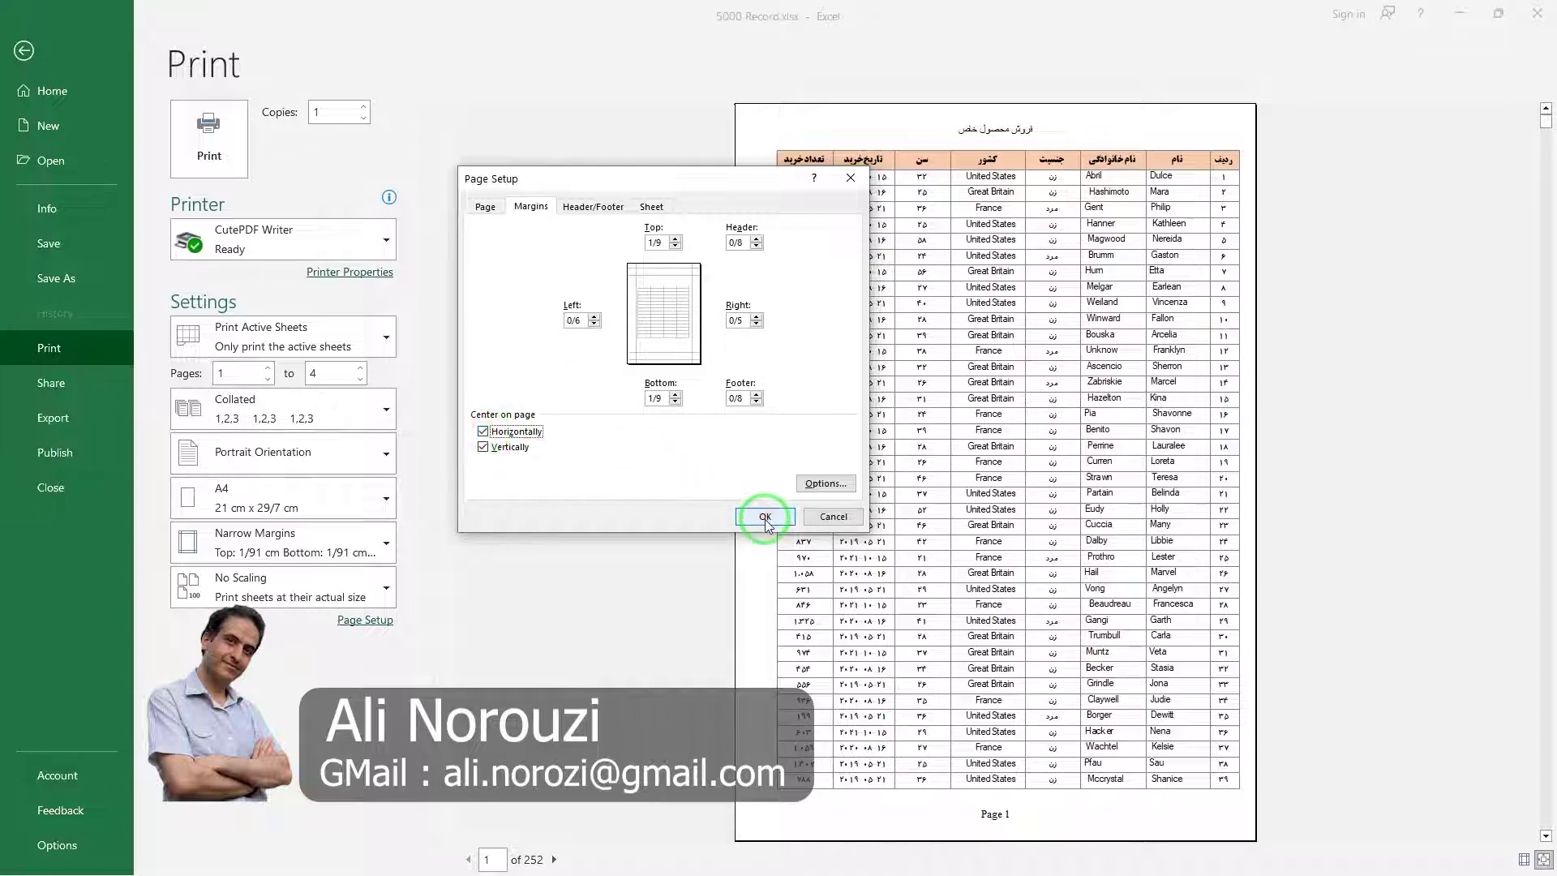
left_click(765, 517)
left_click_drag(1232, 497, 877, 498)
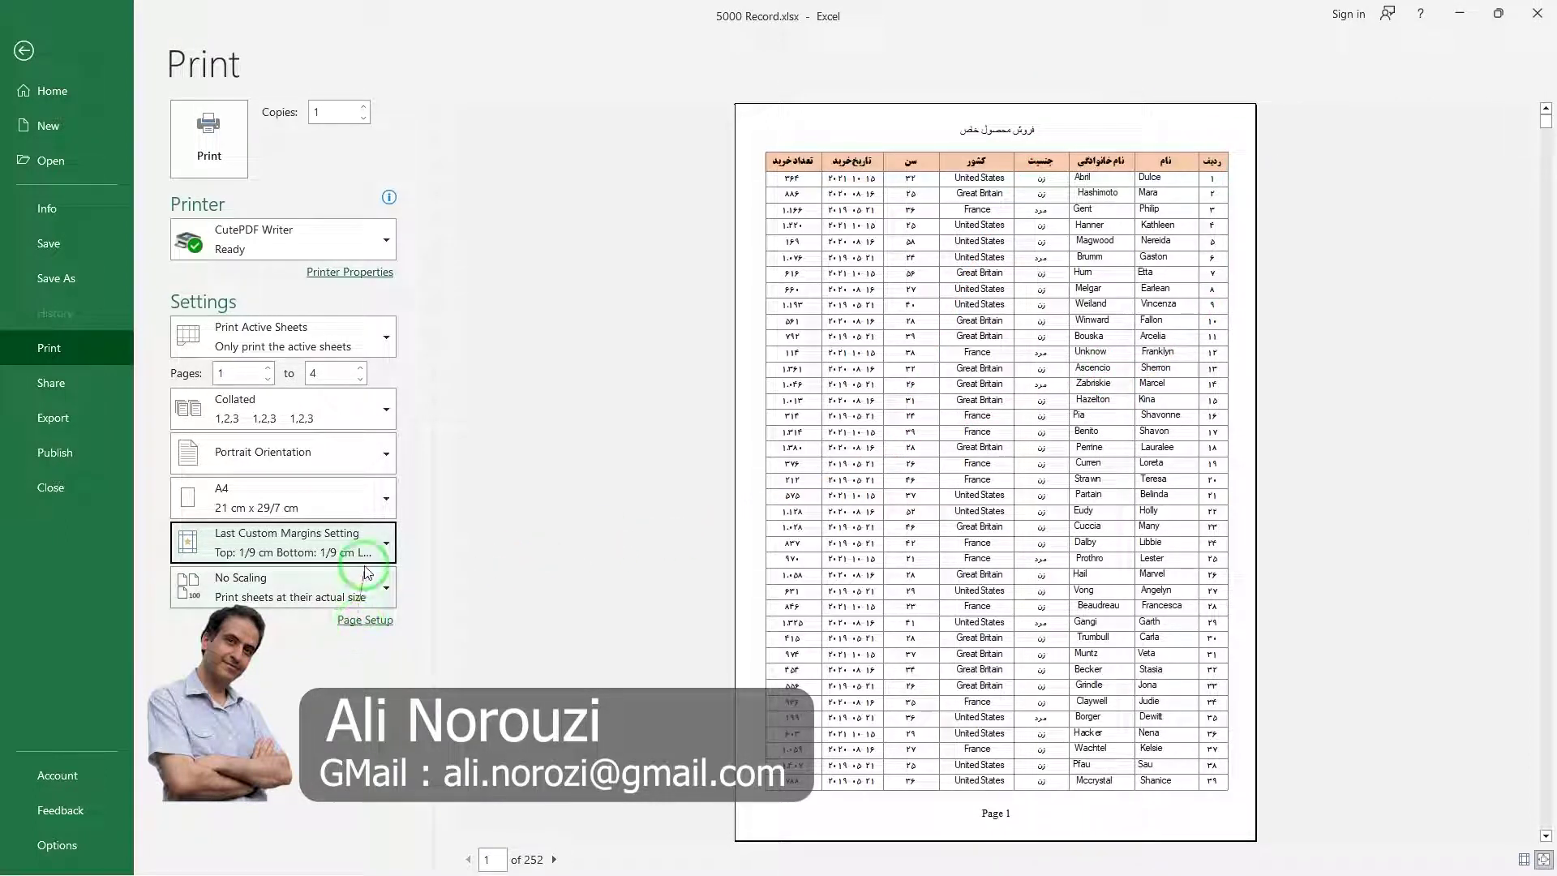
Step: Show Page Setup's Header/Footer settings with header 'فروش محصول خاص' and footer 'Page 1'
left_click(365, 622)
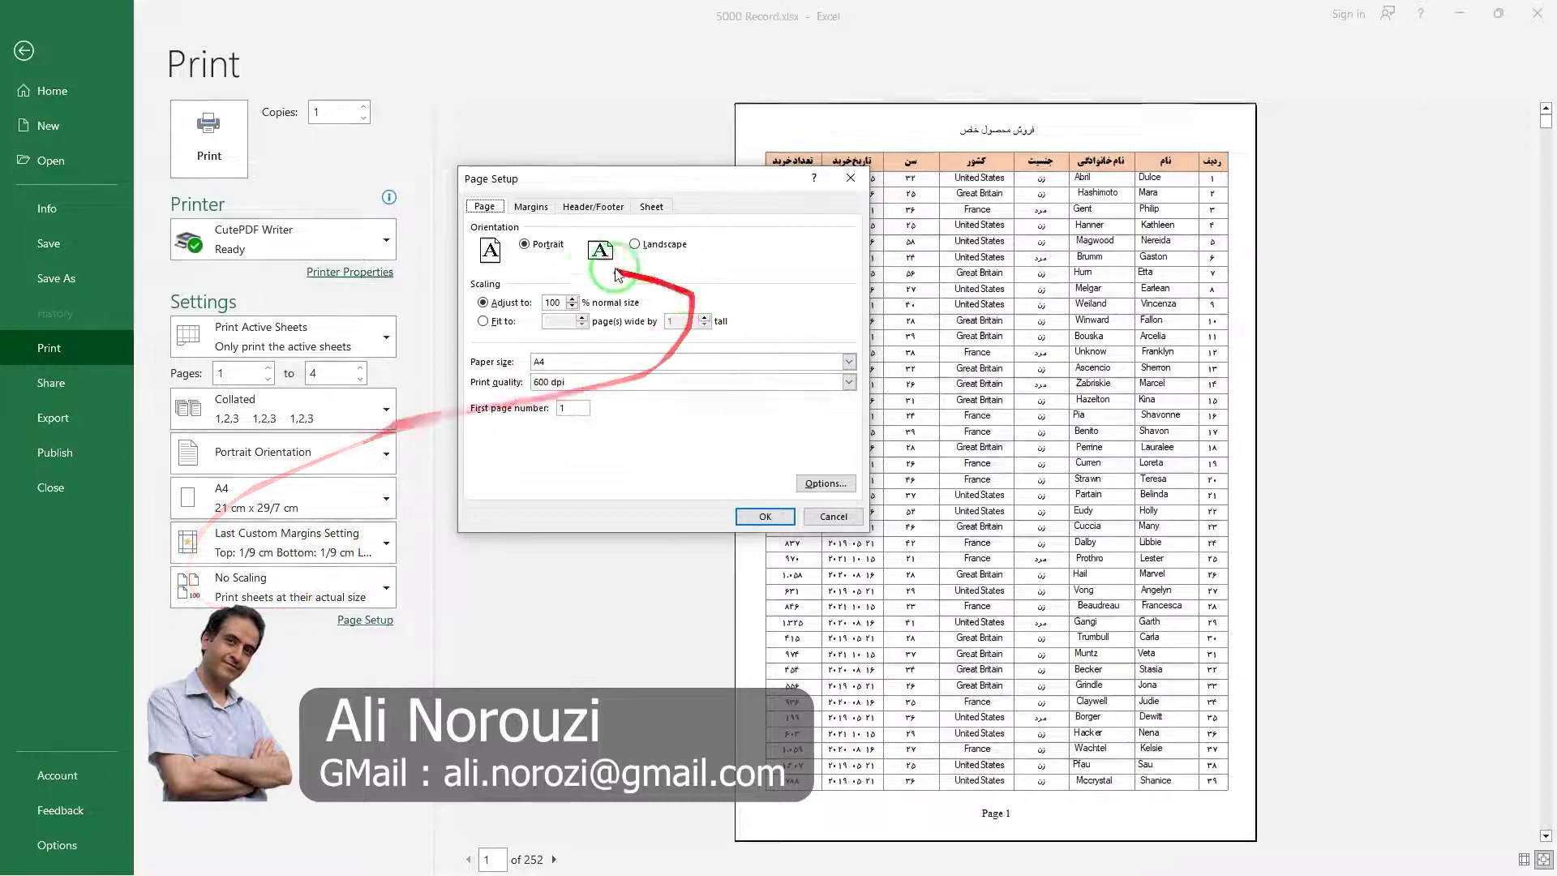
left_click(533, 210)
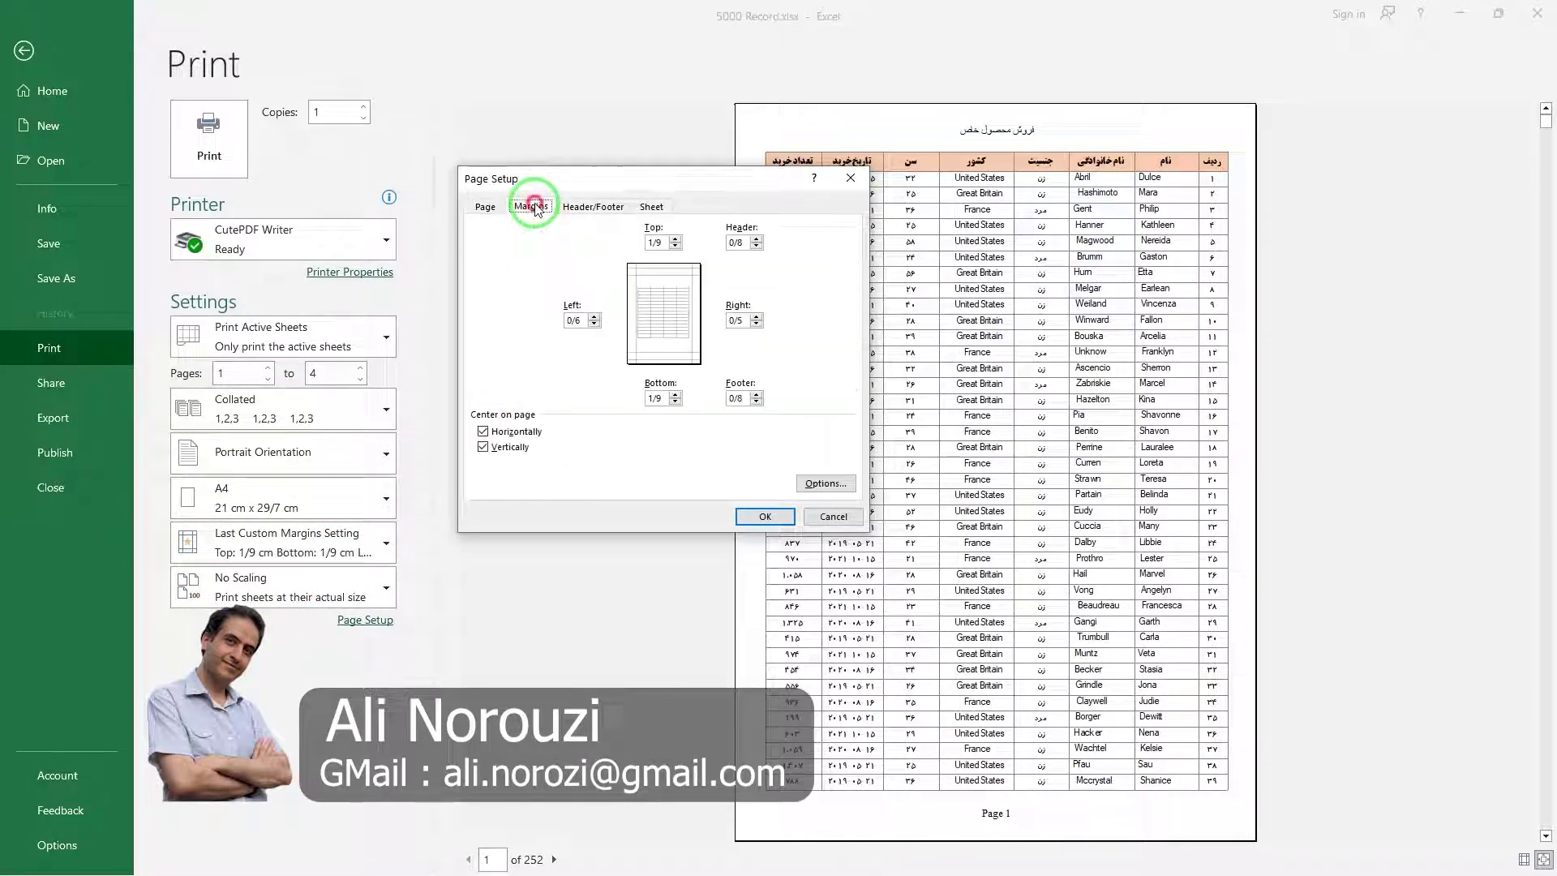
left_click(590, 209)
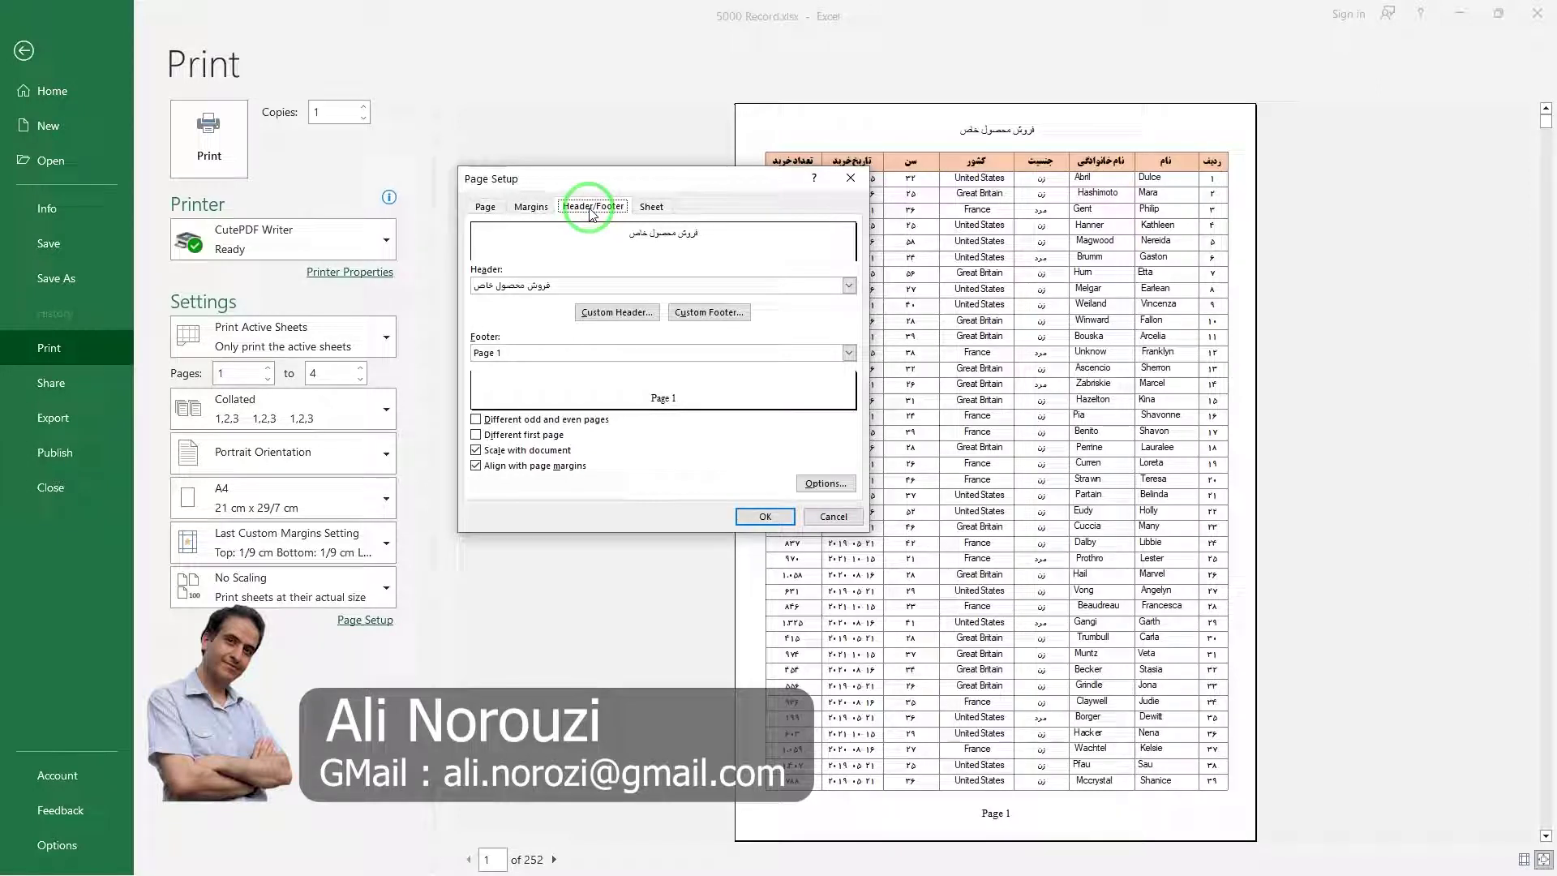
left_click(627, 315)
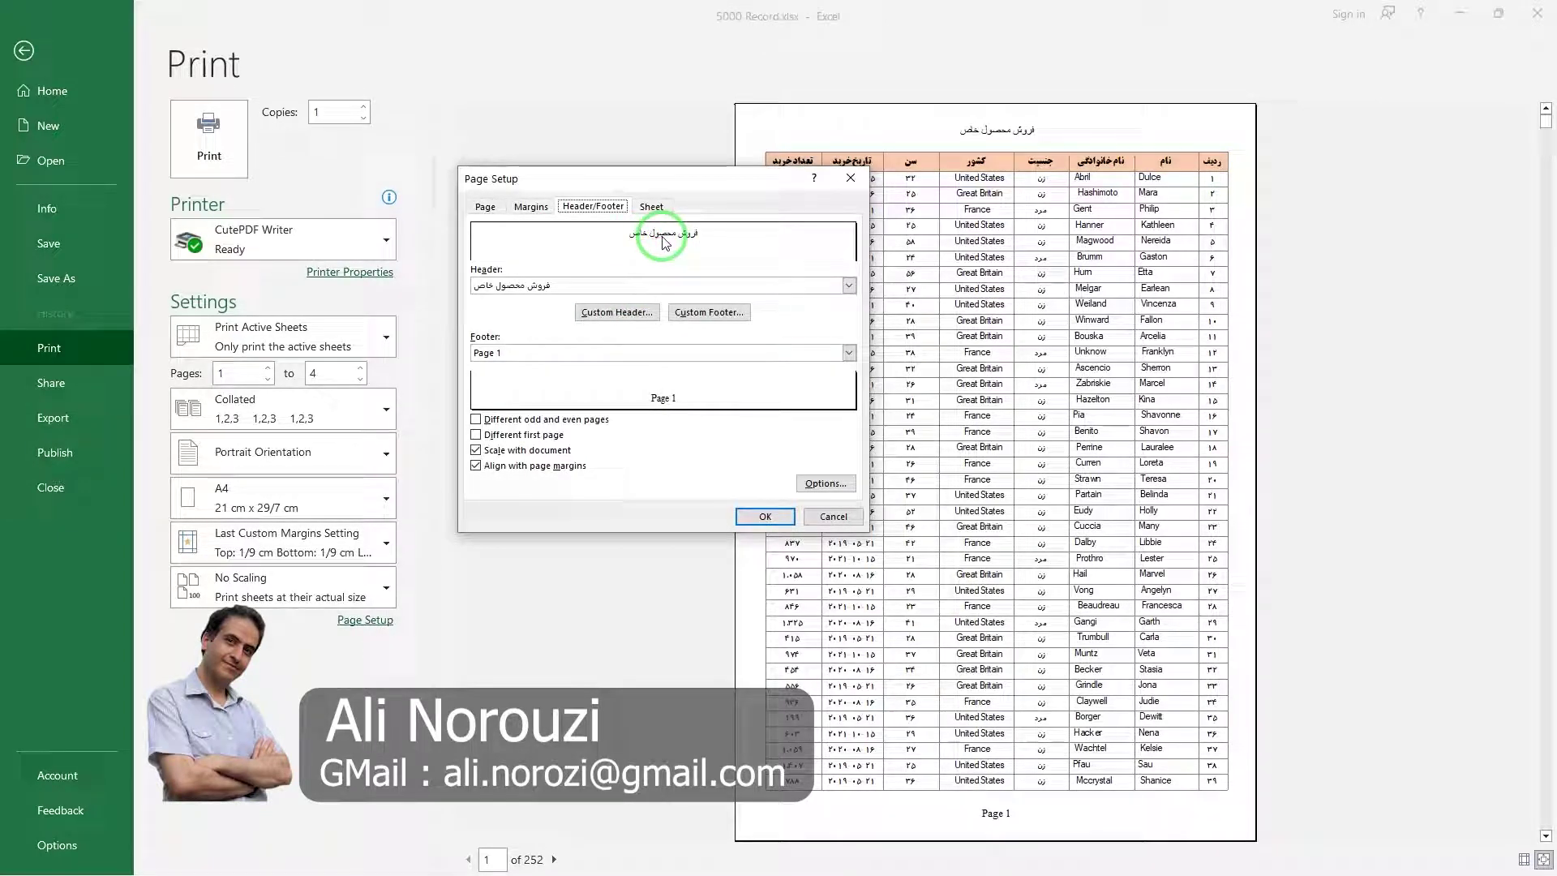
left_click(616, 313)
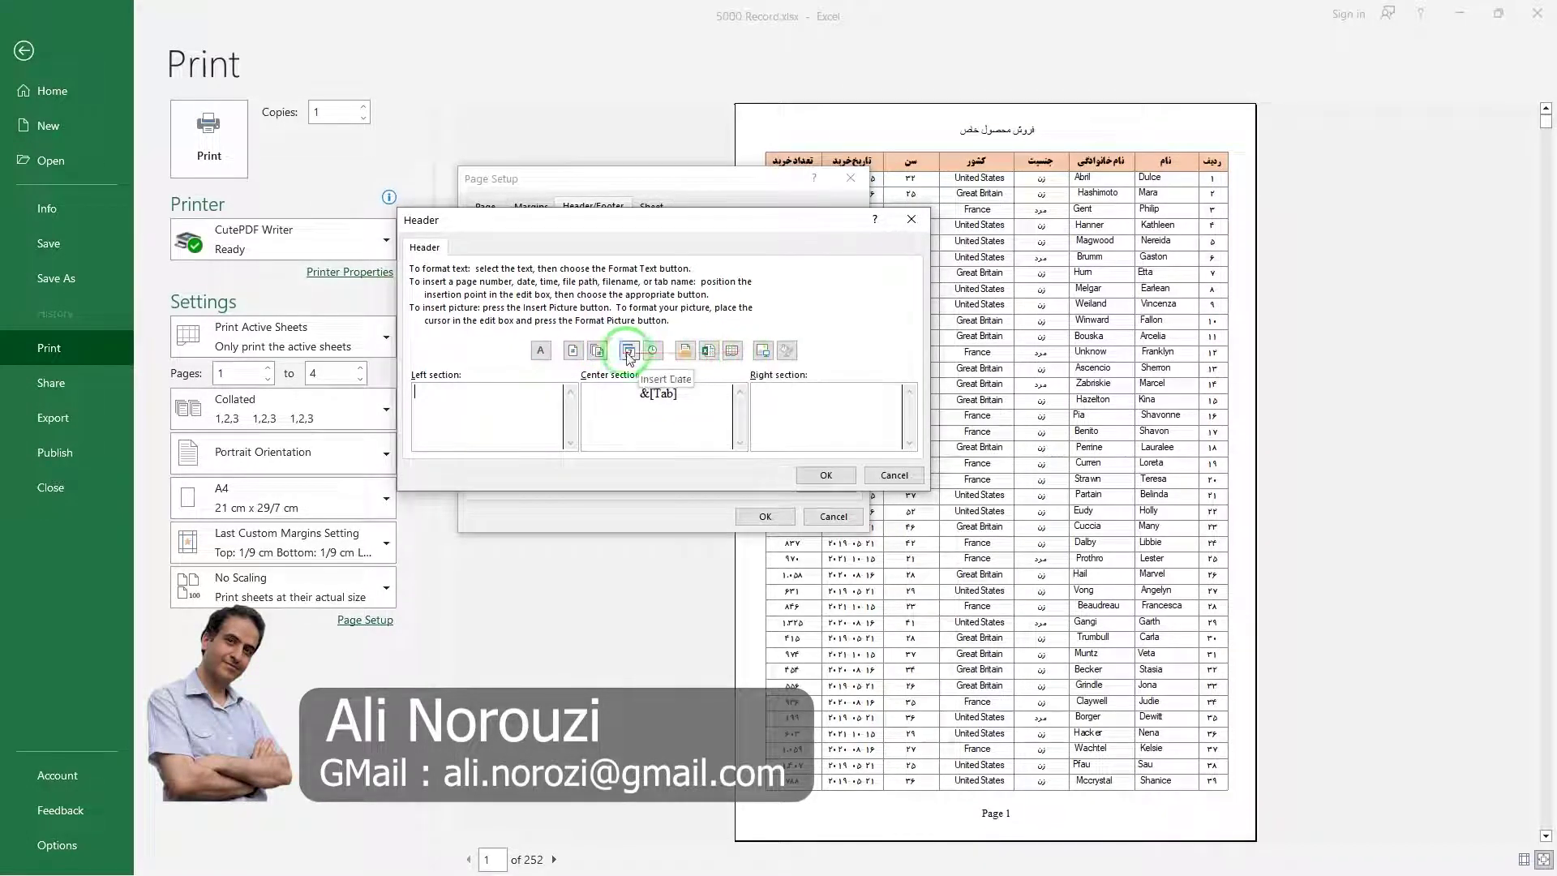
left_click(910, 219)
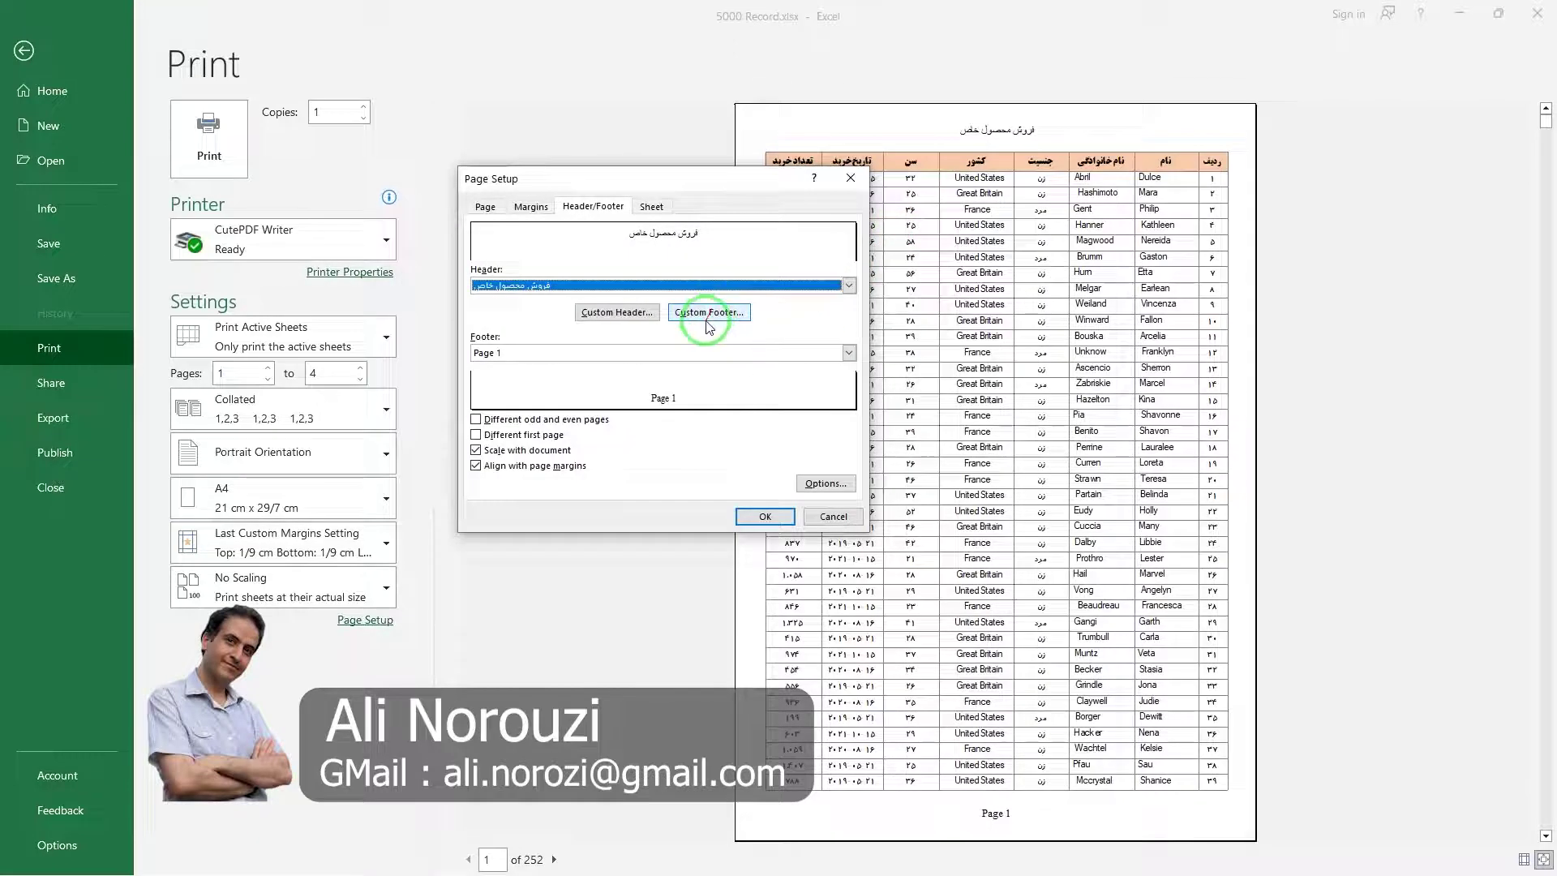
left_click(708, 314)
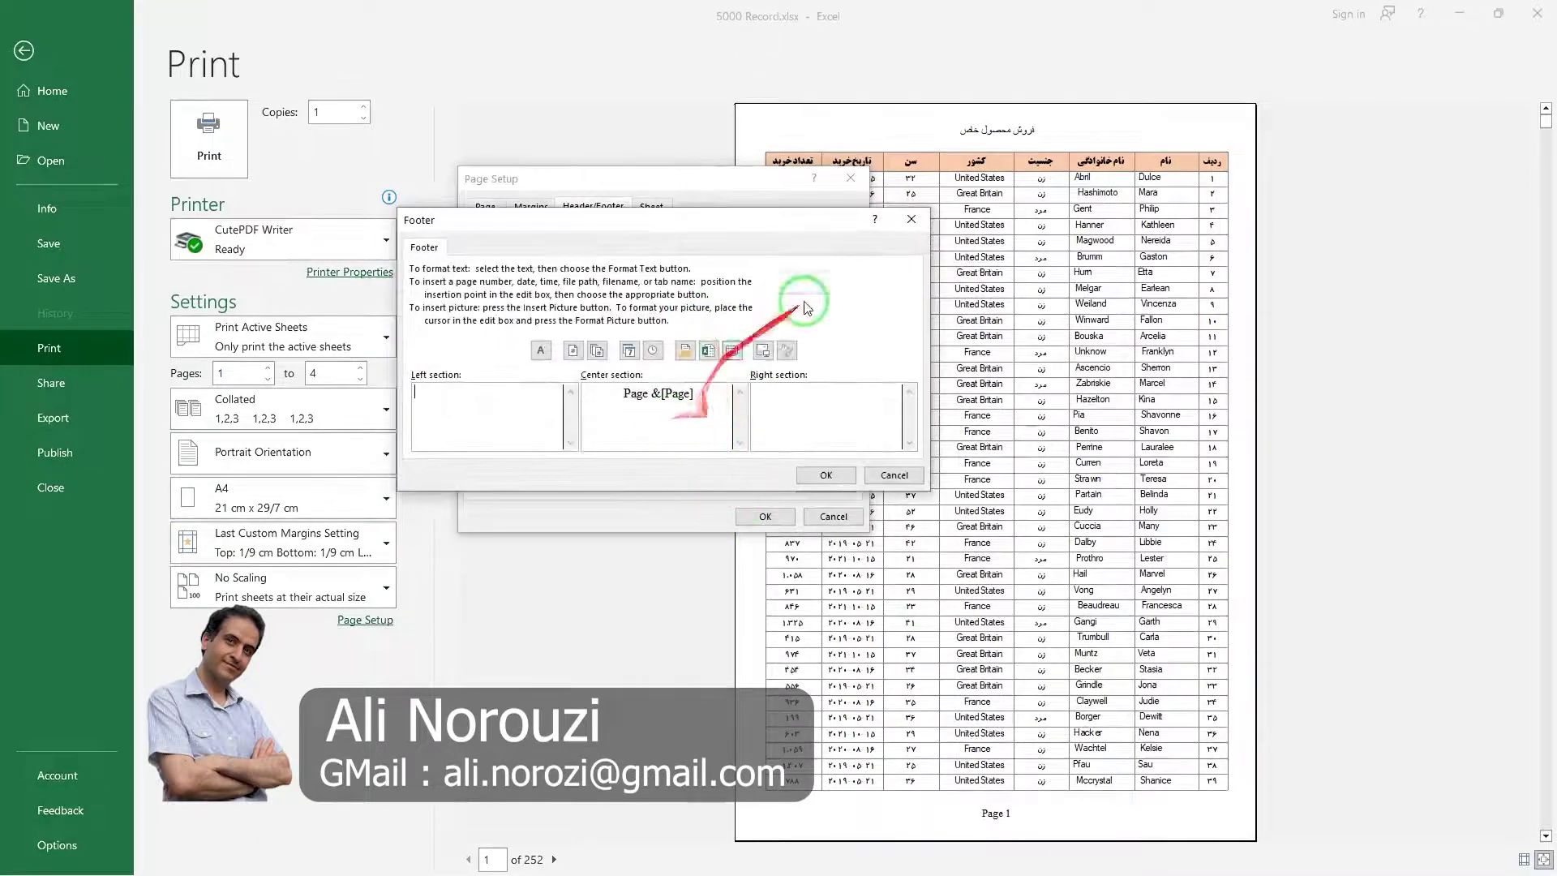
left_click(912, 219)
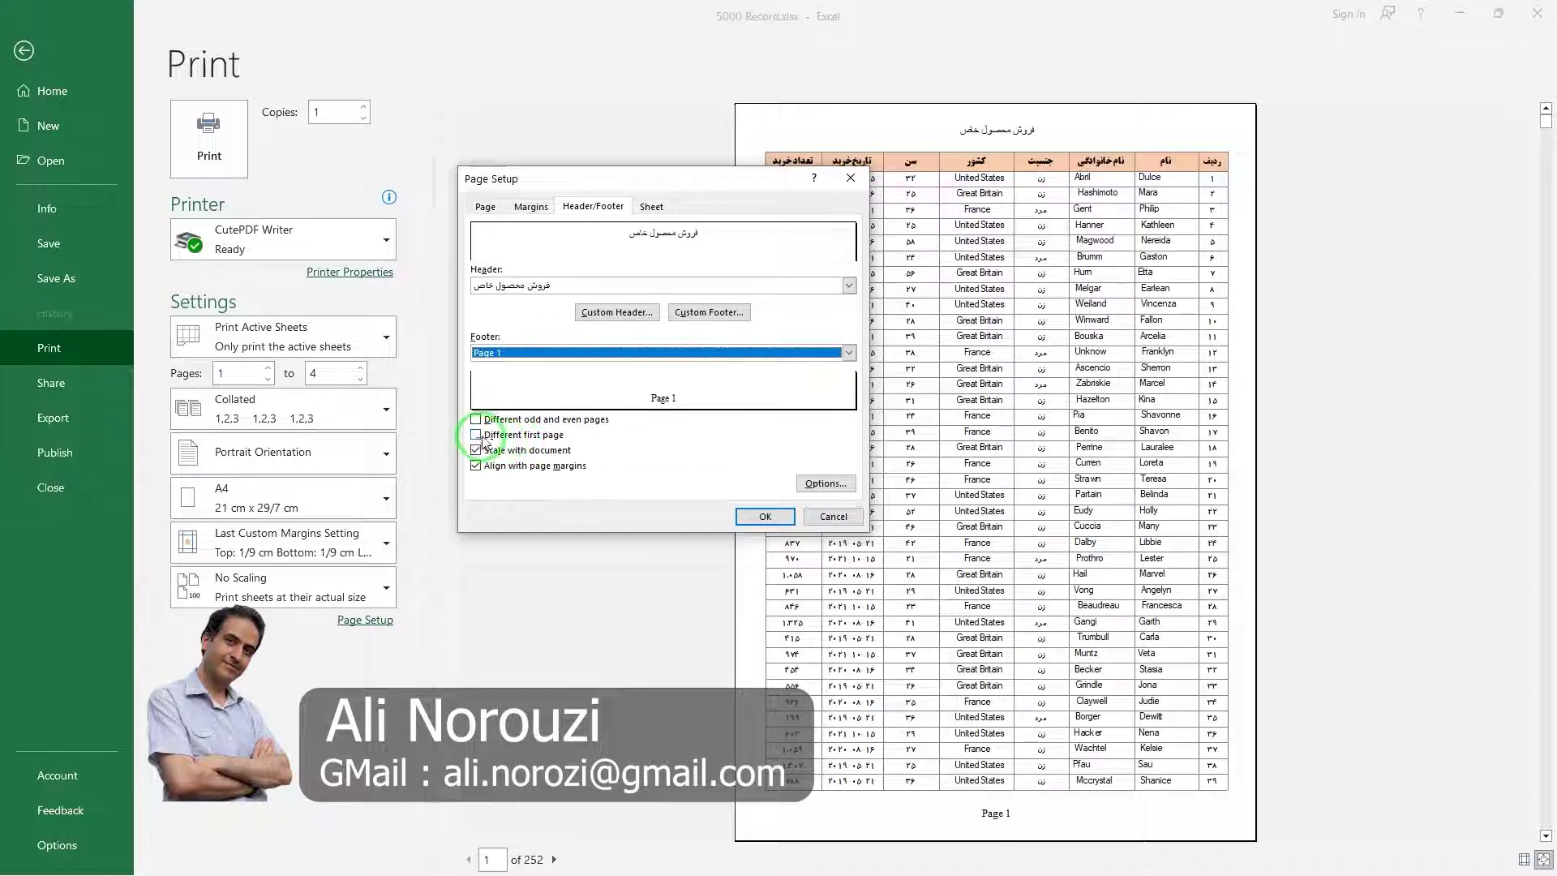
left_click(477, 437)
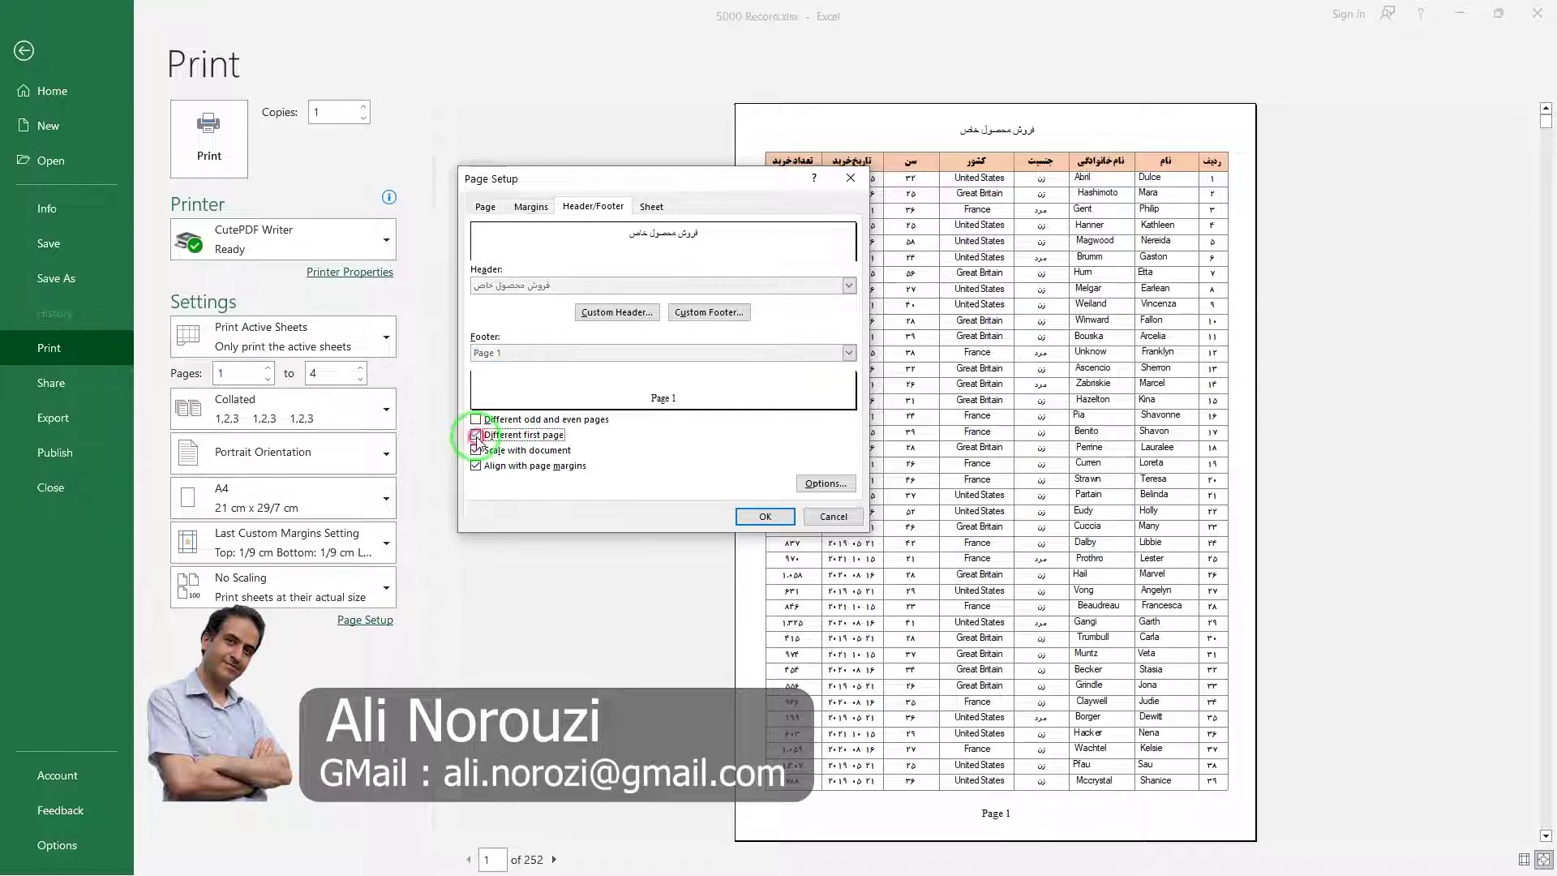
left_click(477, 436)
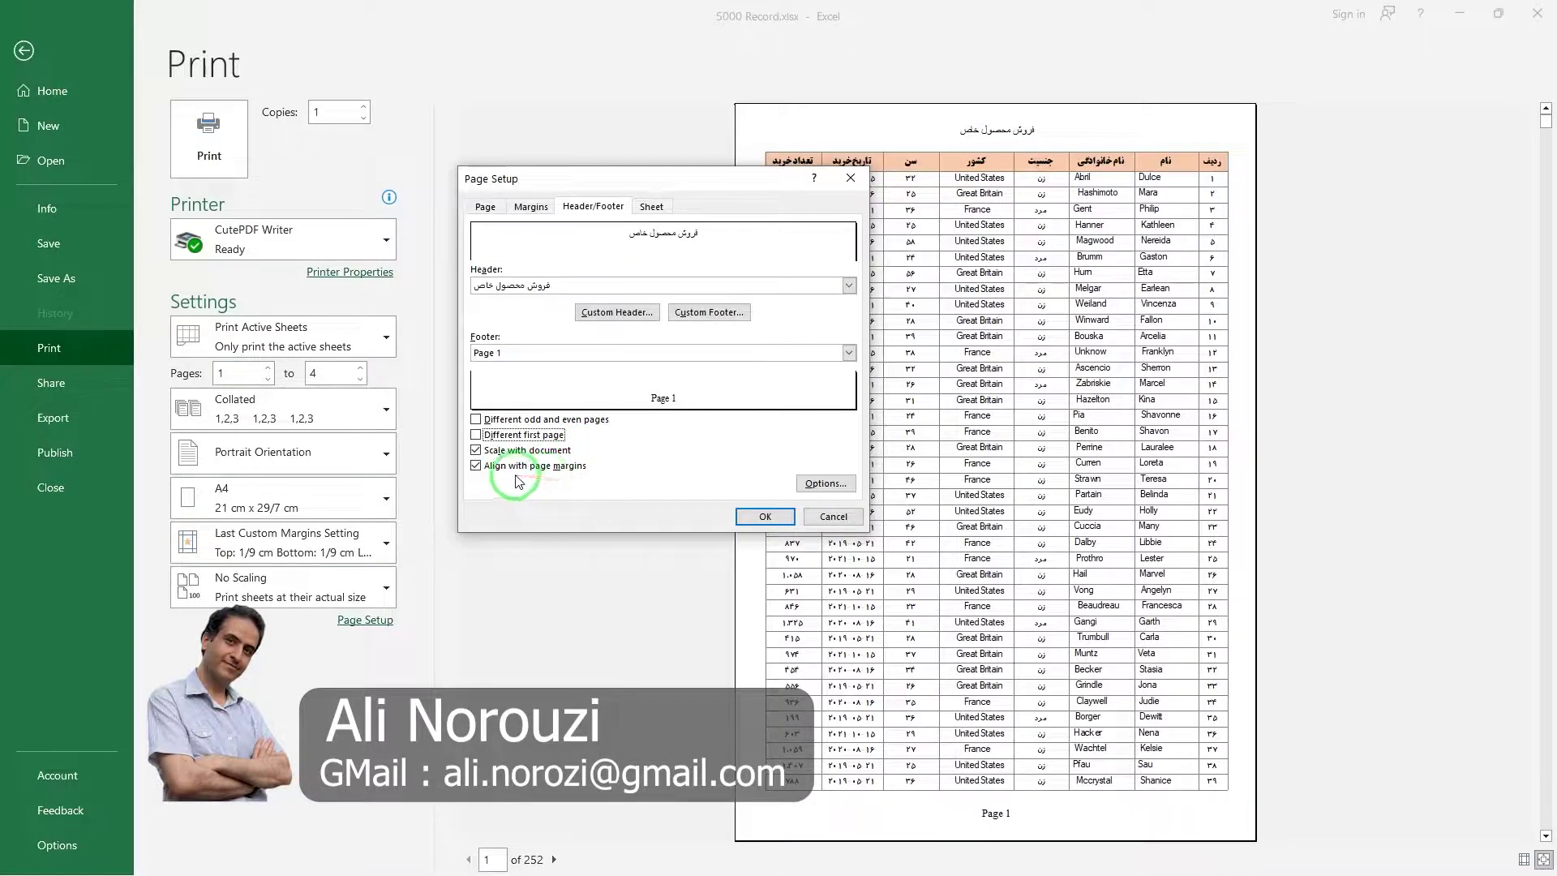
Step: Look over Page Setup's Sheet options, then cancel the dialog without changes
left_click(653, 207)
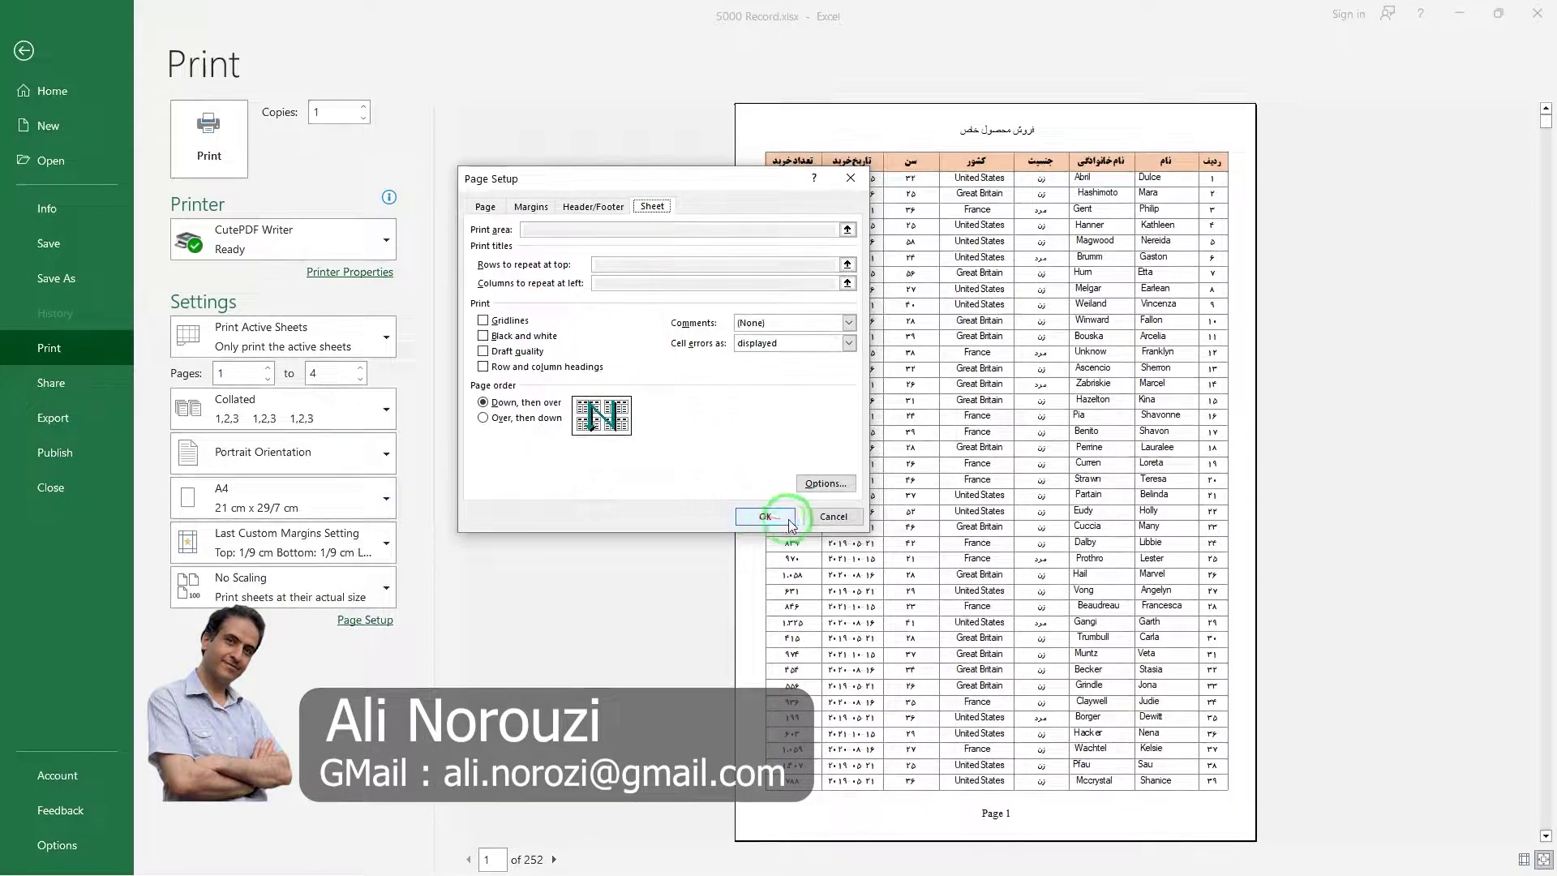
left_click(817, 522)
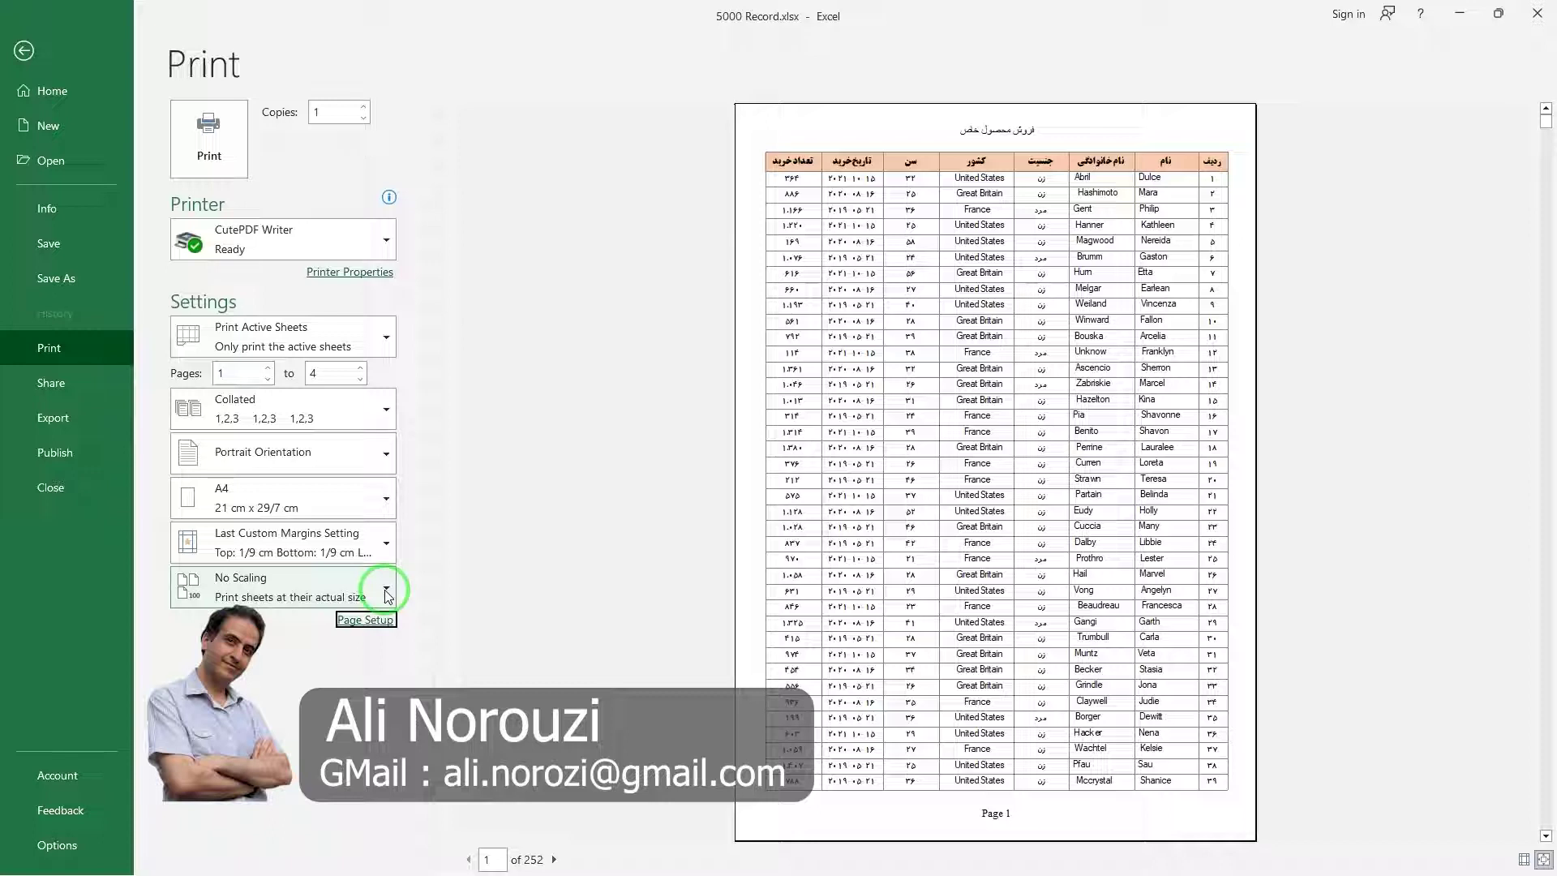
Step: Set print scaling to Fit Sheet on One Page, shrinking the preview to 14 pages
left_click(386, 590)
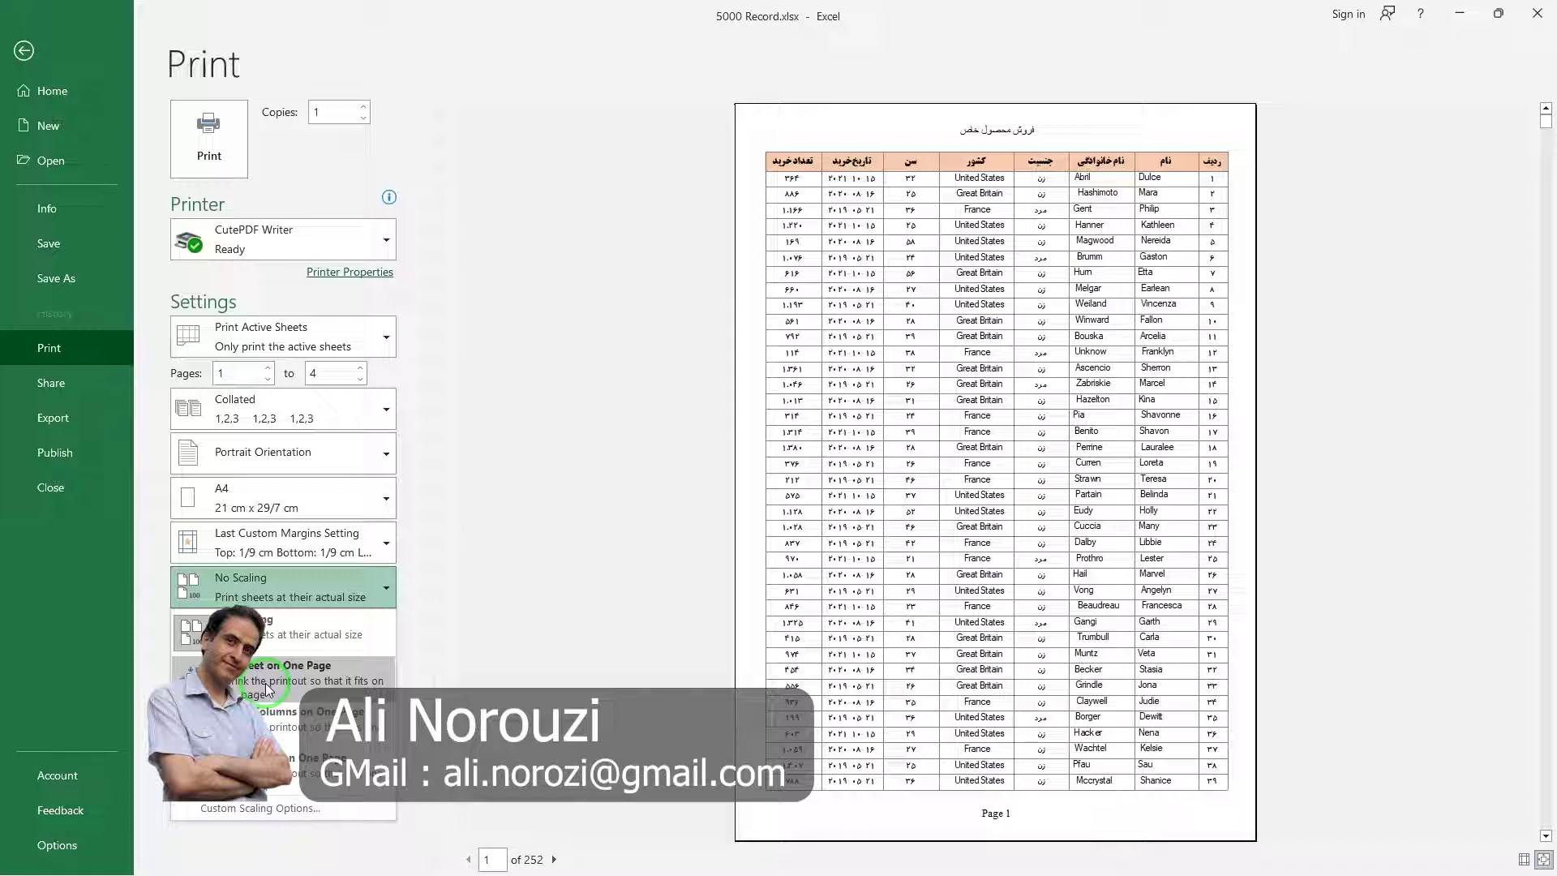
left_click(267, 688)
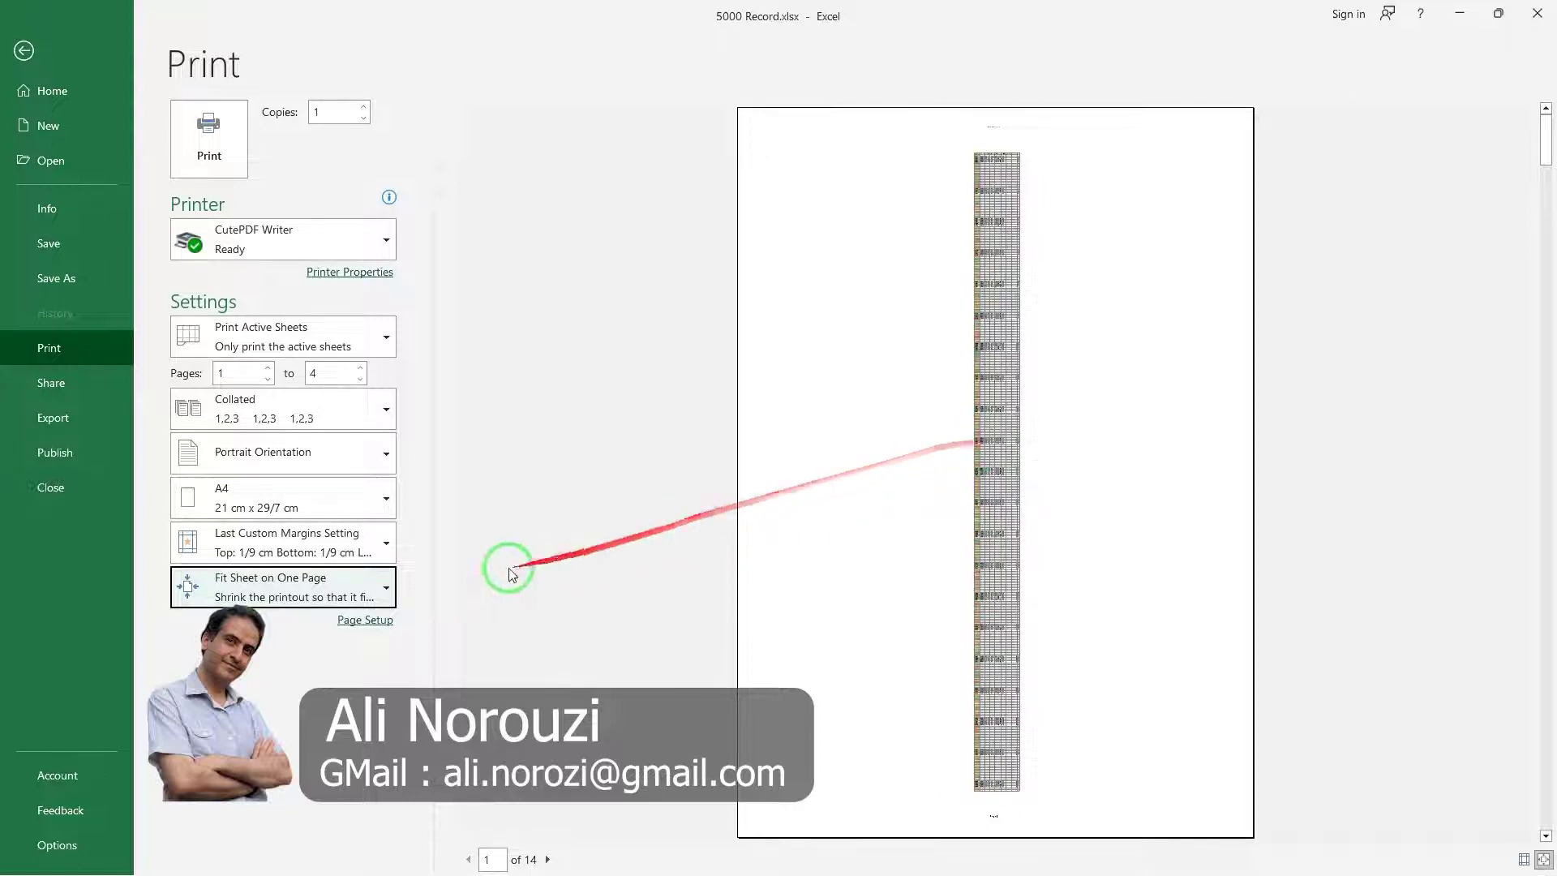
left_click(387, 591)
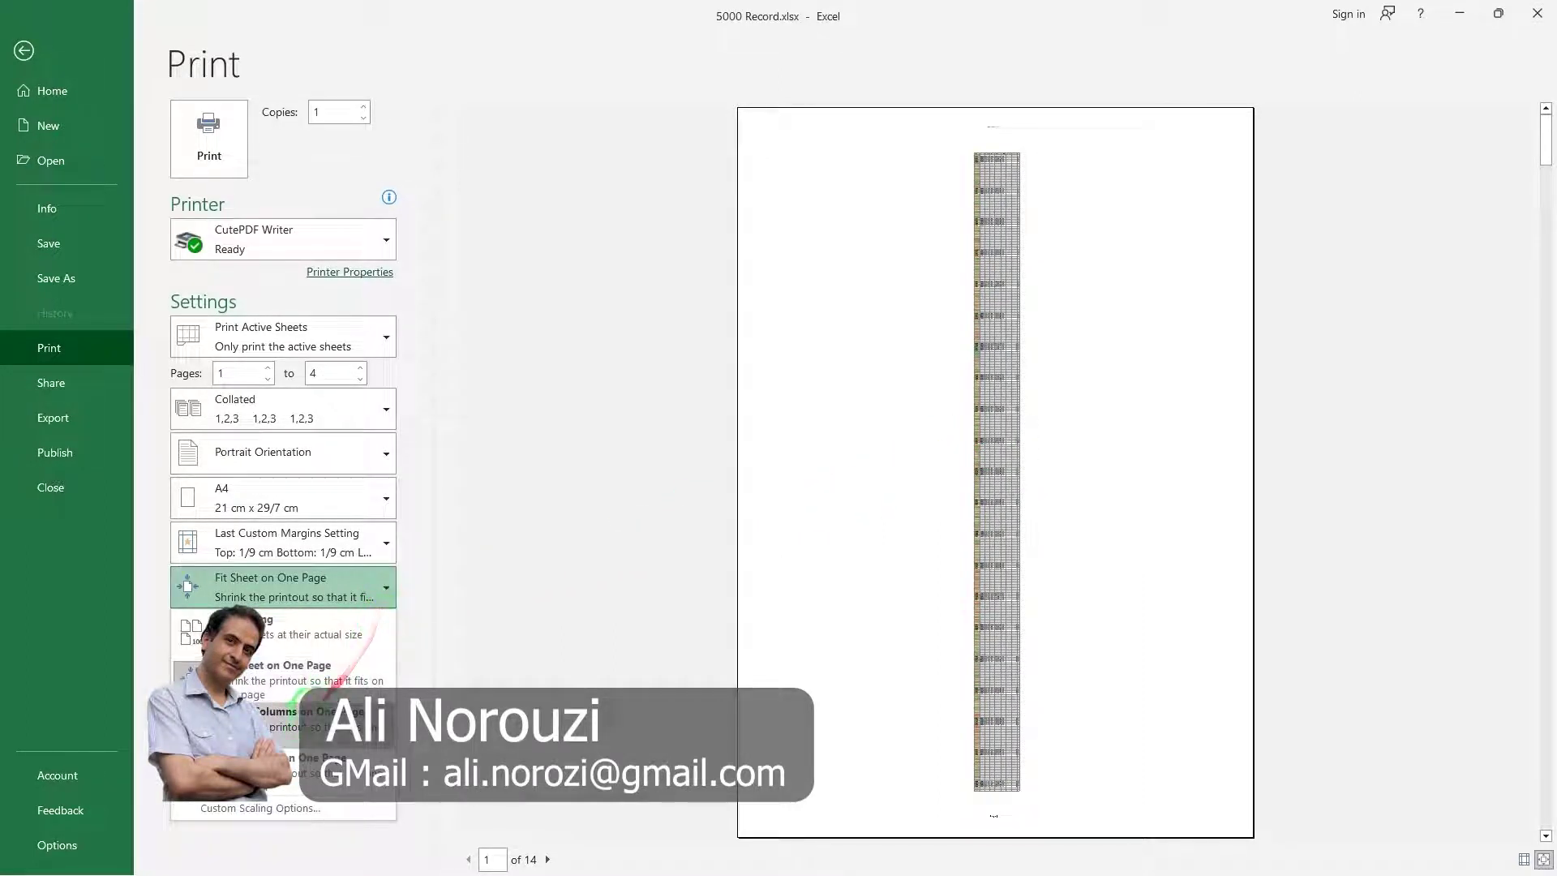
Step: Try Fit All Columns on One Page across 114 pages, then switch to Fit All Rows on One Page
left_click(300, 725)
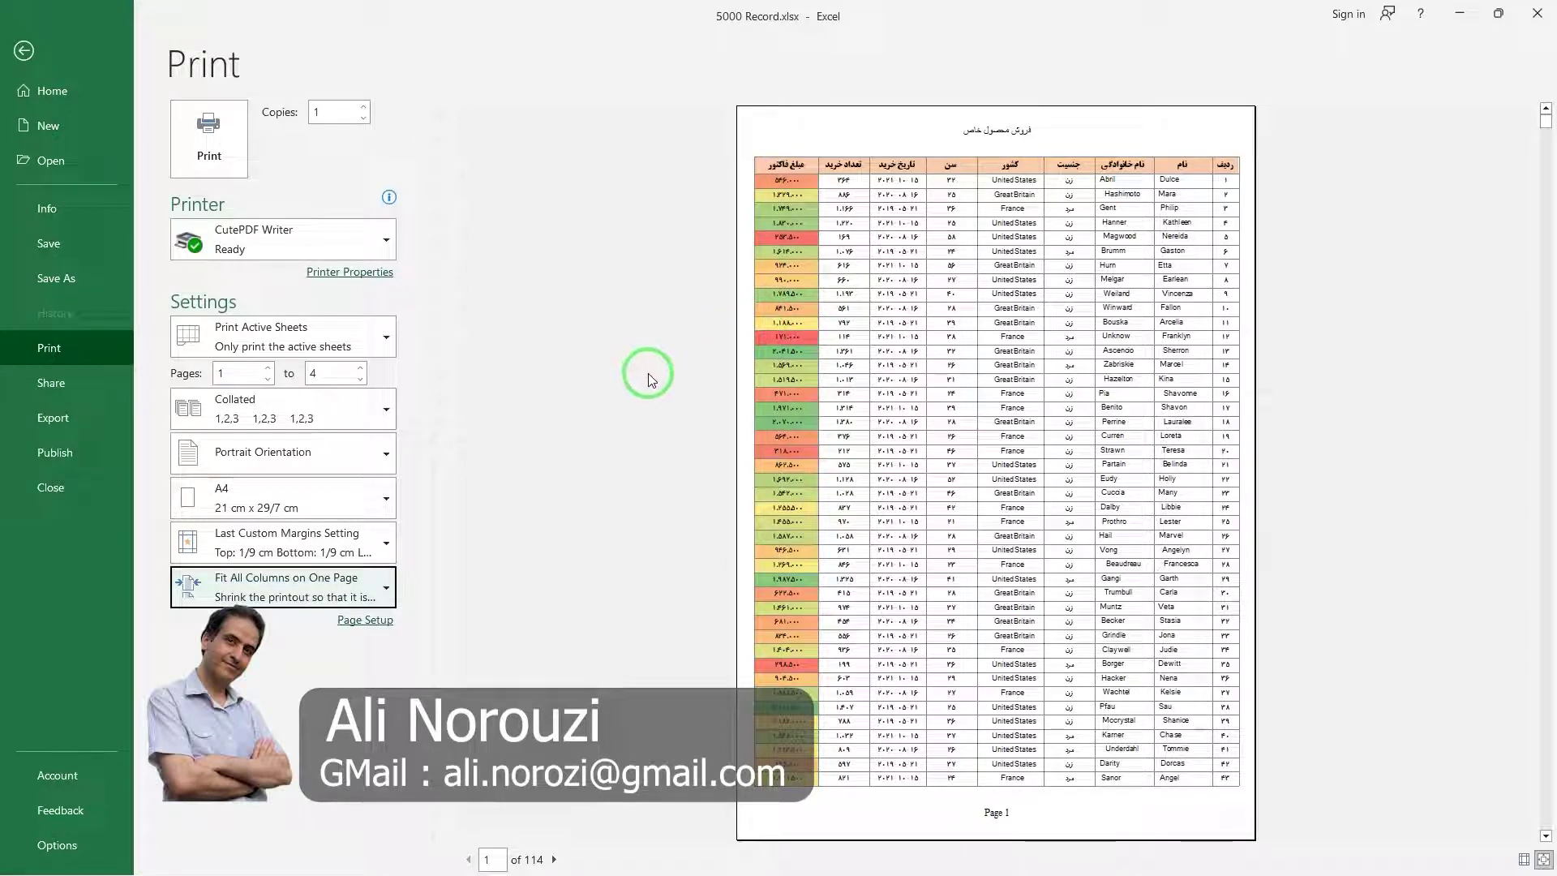
left_click(555, 859)
left_click(555, 860)
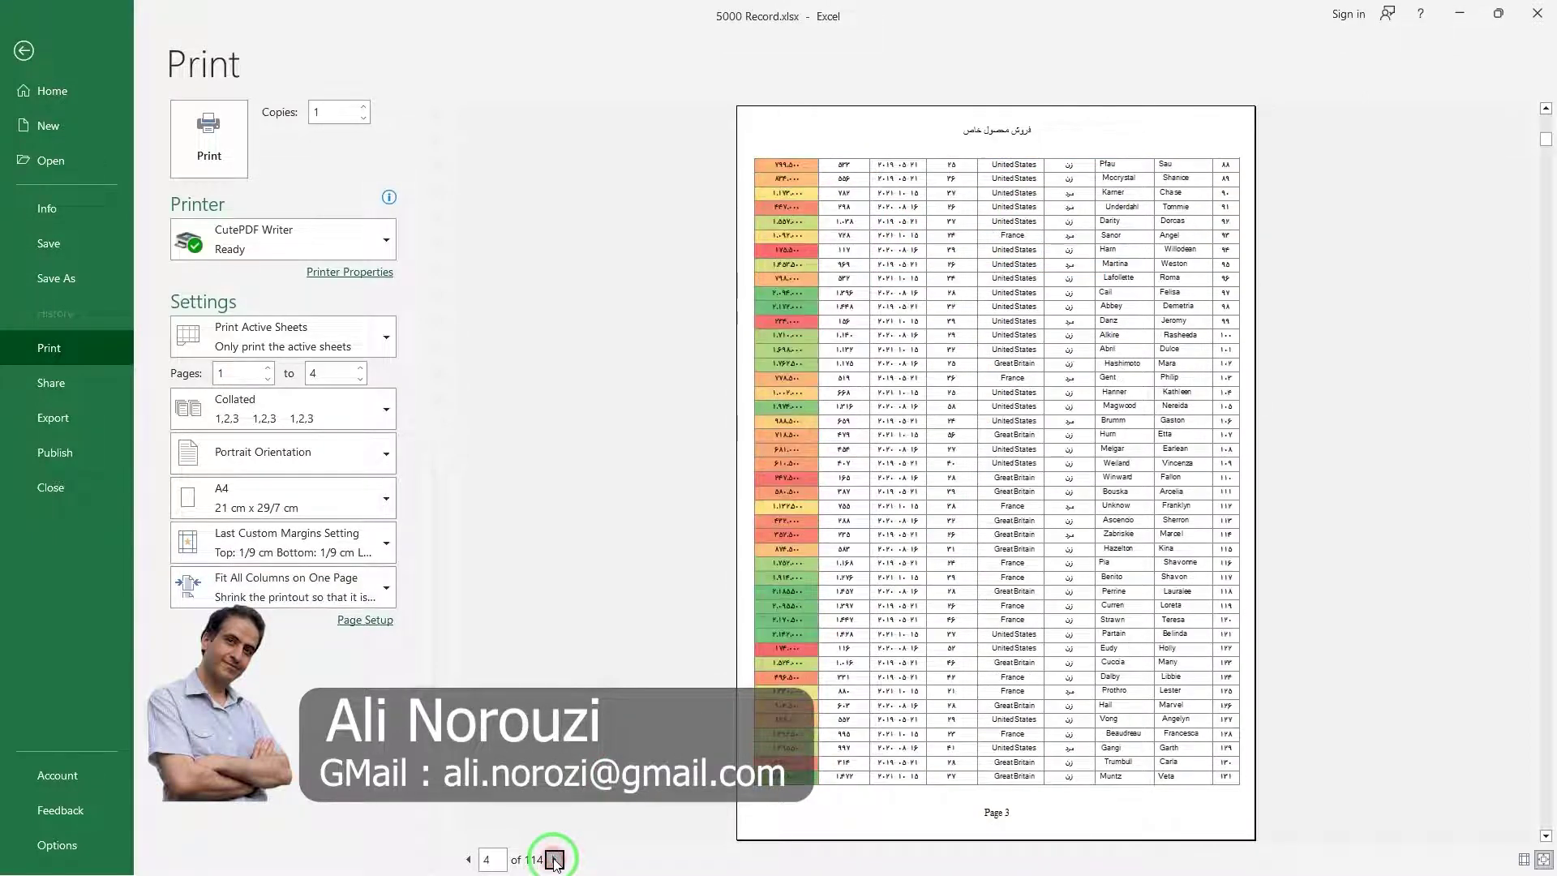
left_click(468, 860)
left_click(469, 859)
left_click(468, 859)
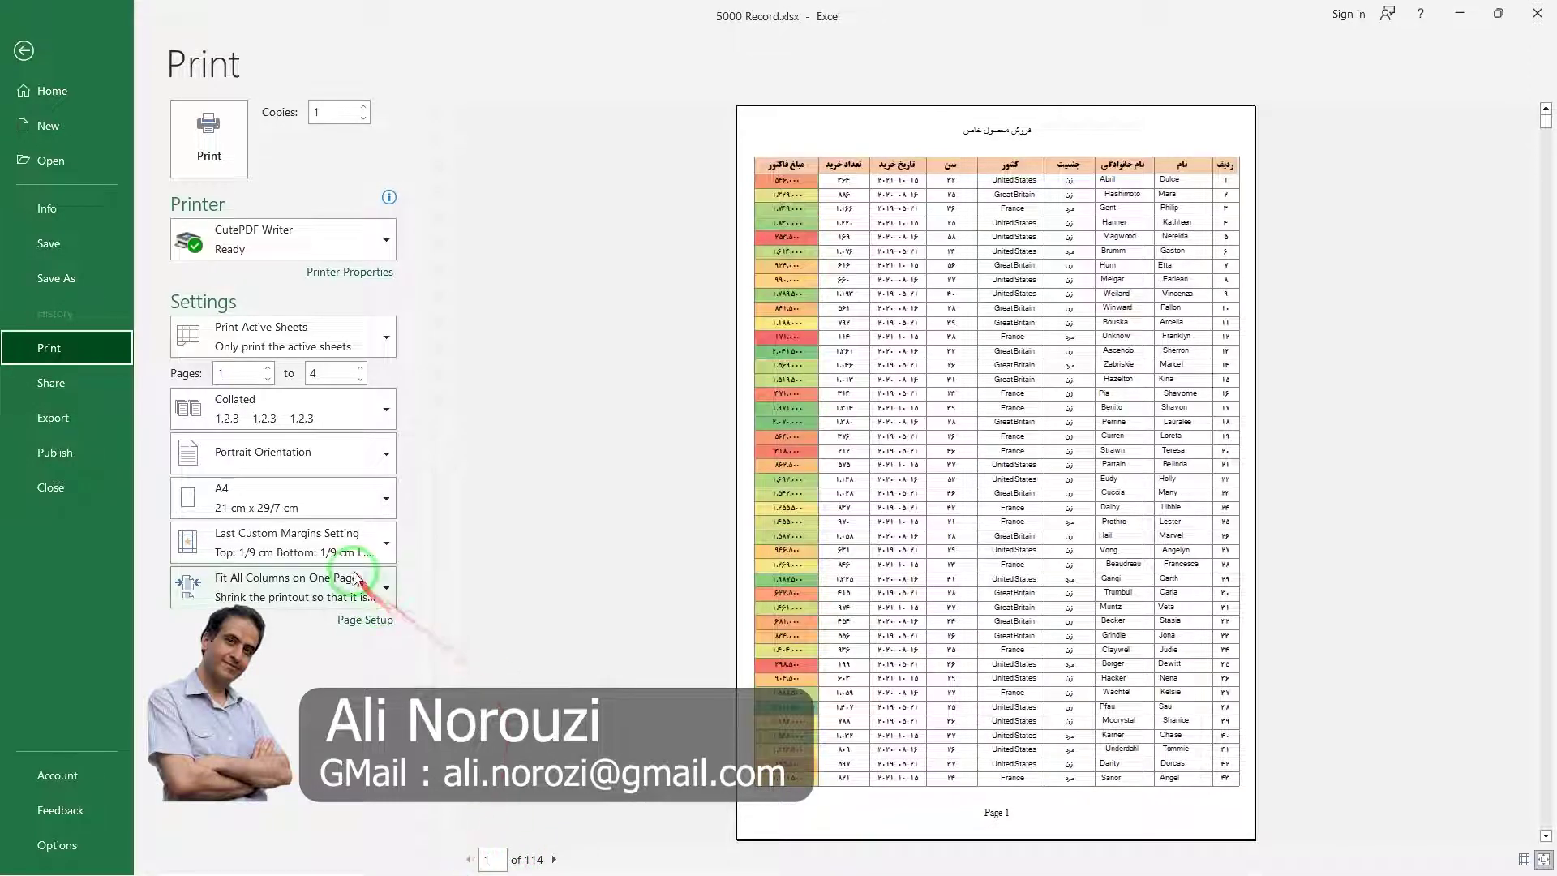
left_click(285, 586)
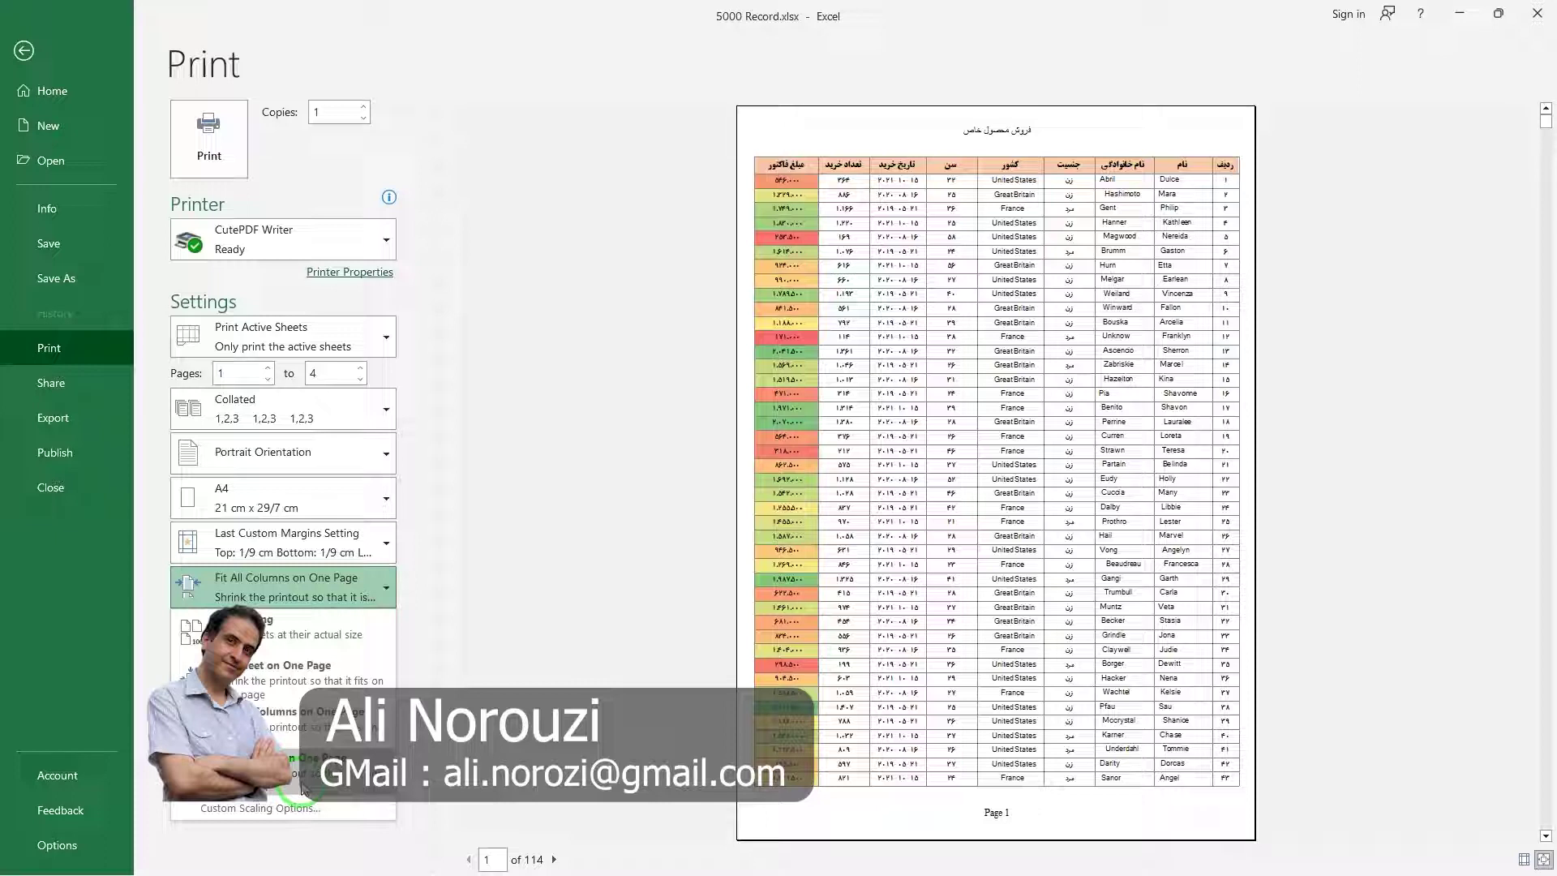
key("Escape")
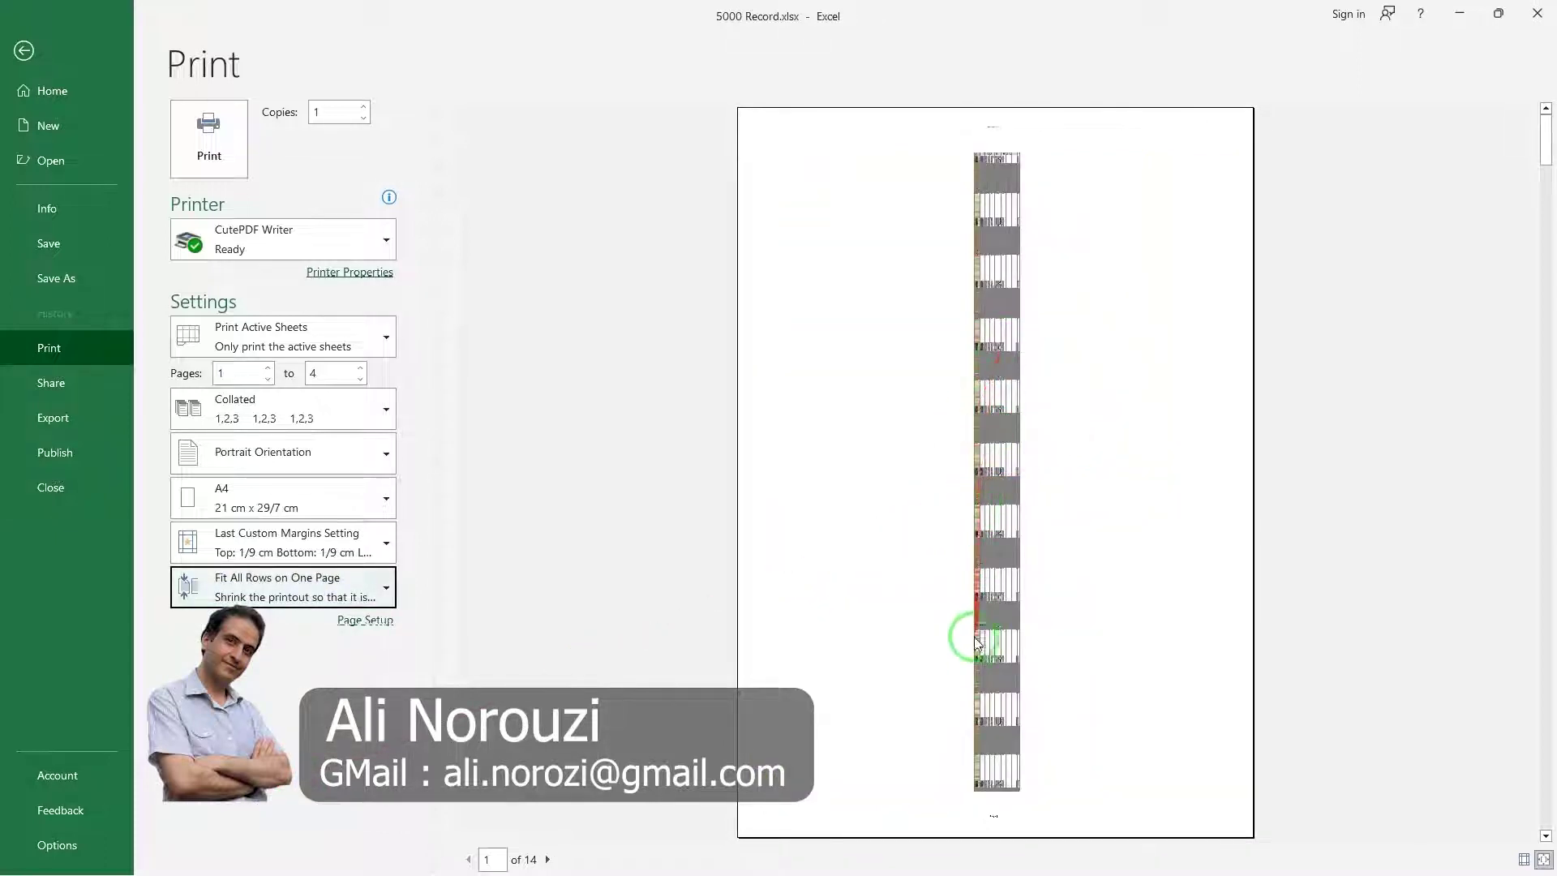
Step: In Page Setup's Sheet tab, turn Gridlines printing on and then off again
left_click(368, 619)
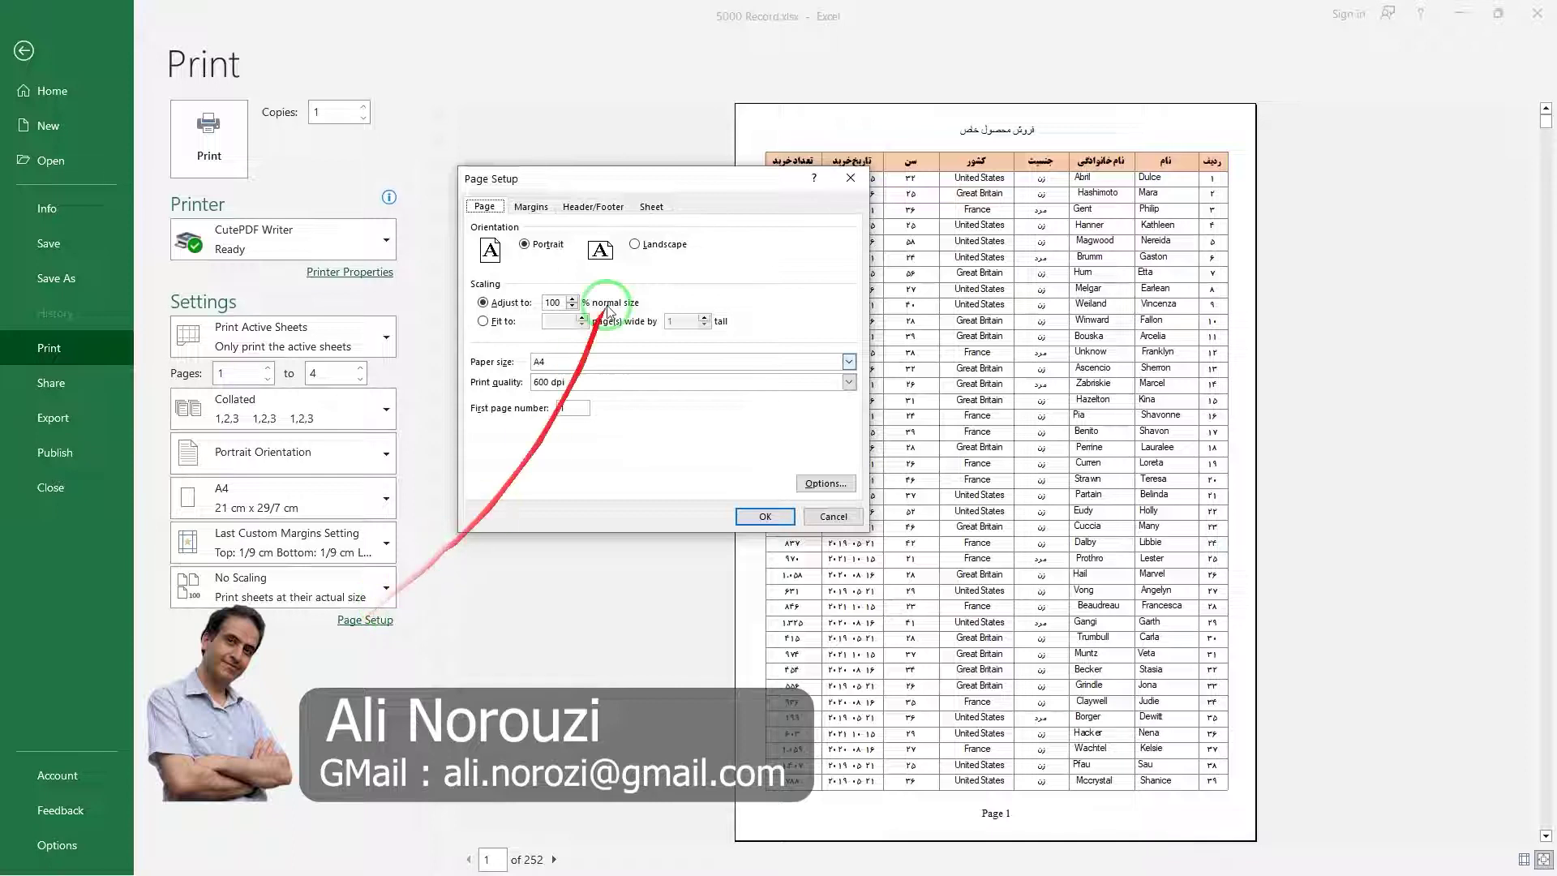
left_click(650, 206)
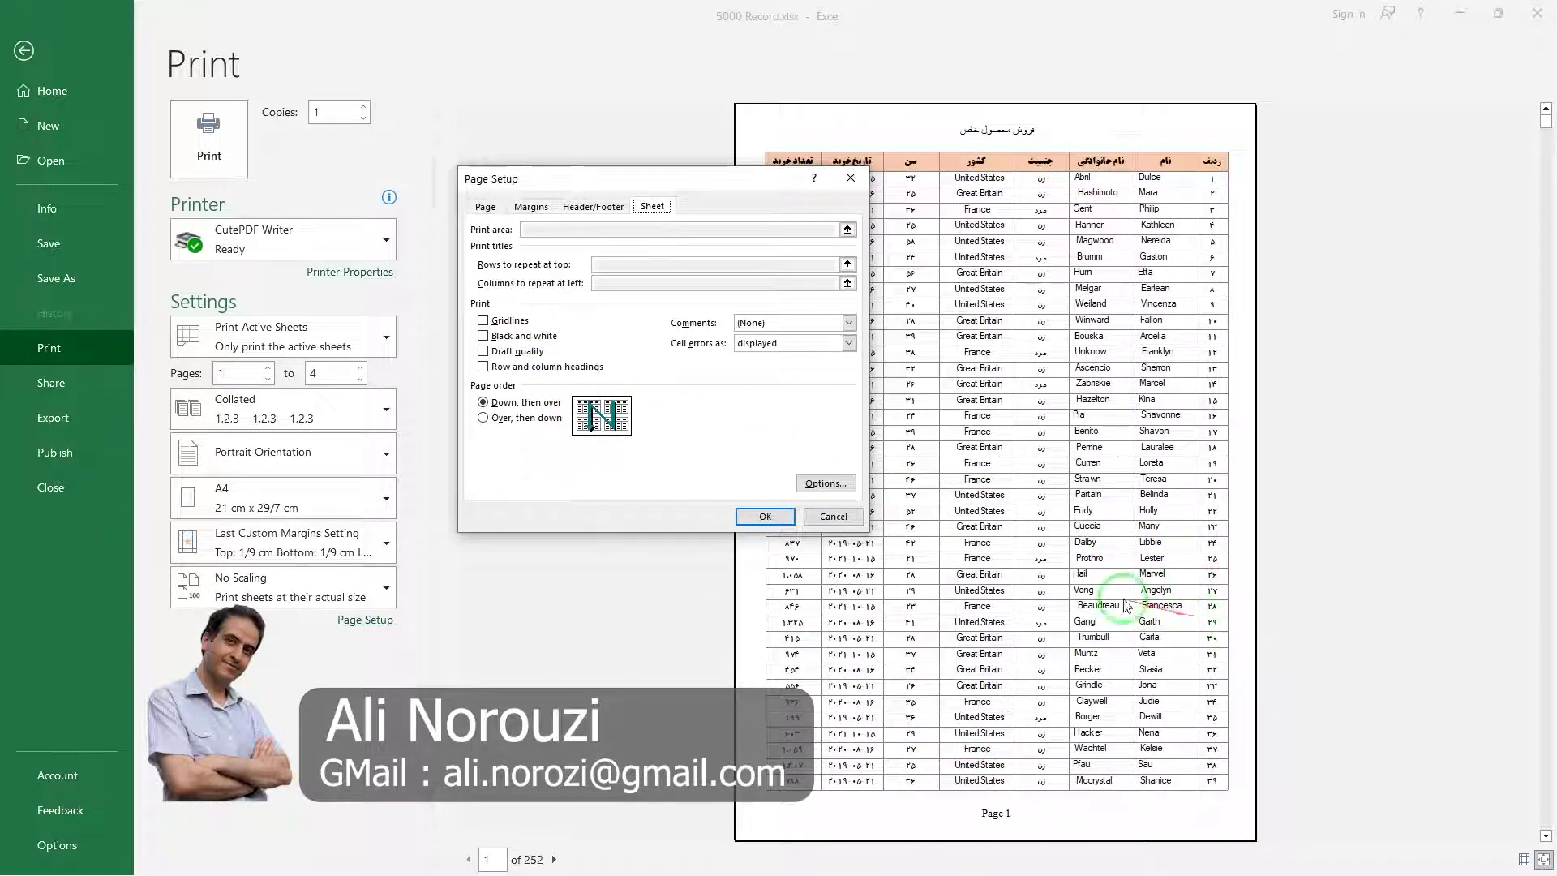
left_click(483, 322)
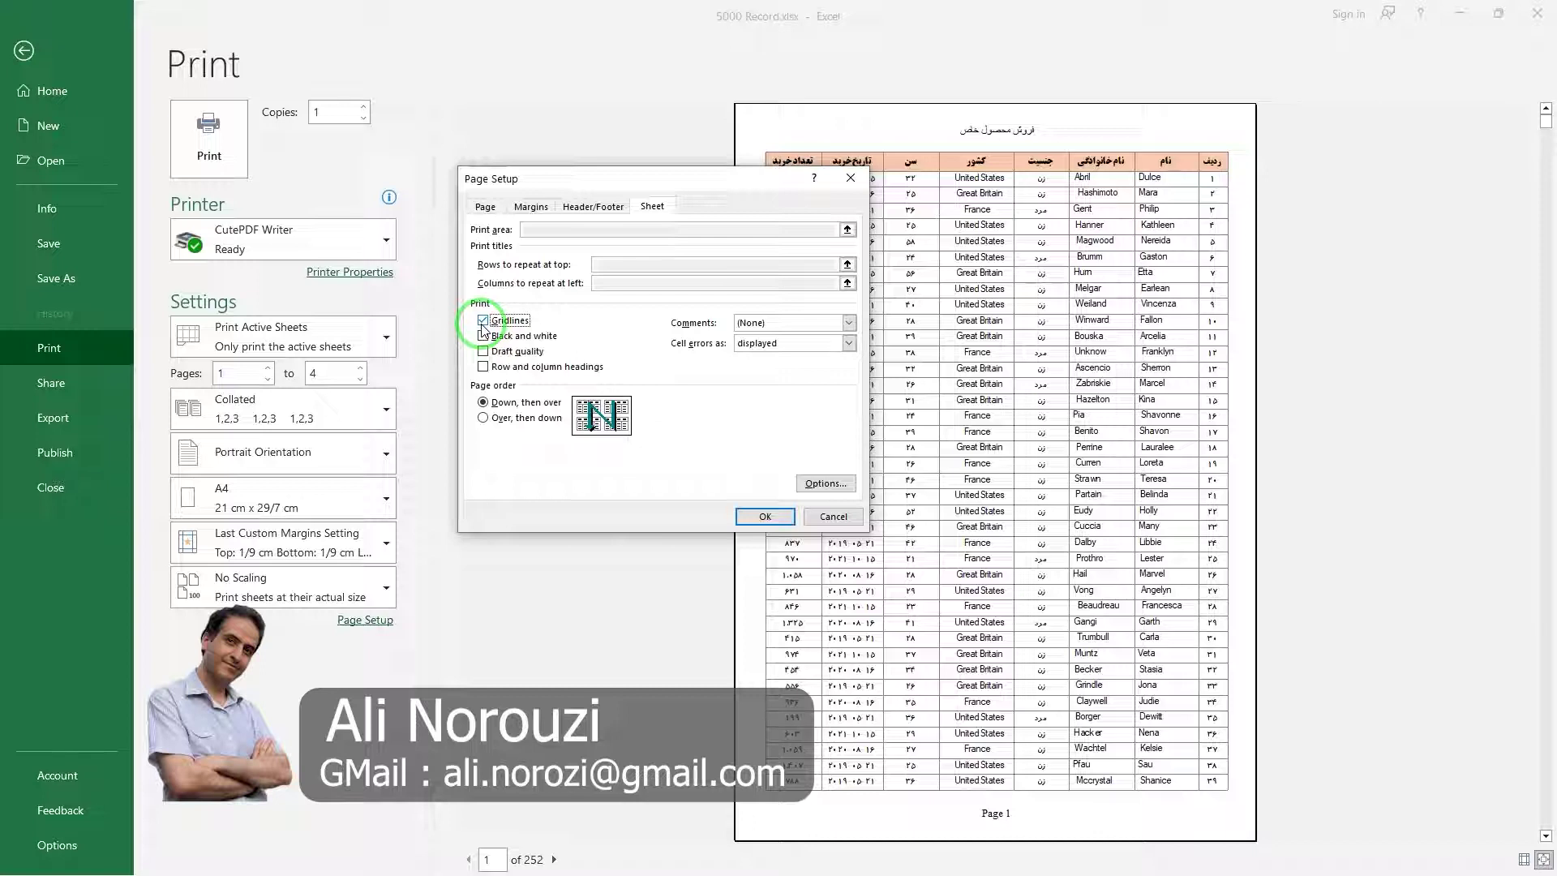
left_click(483, 323)
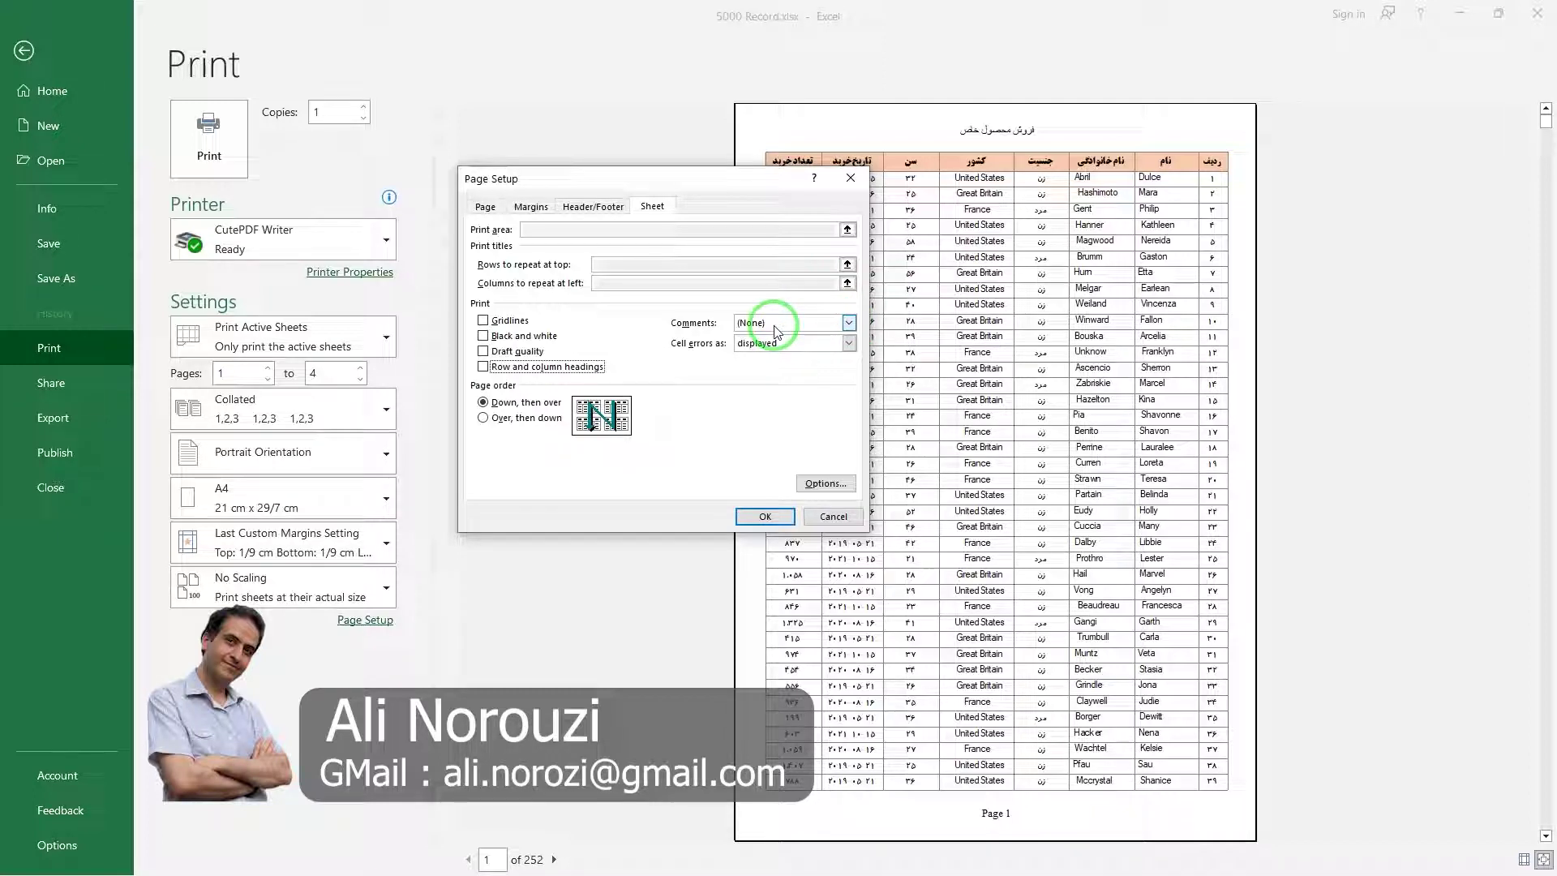
Step: Leave Comments printing at (None) and look at the Cell errors choices
left_click(849, 325)
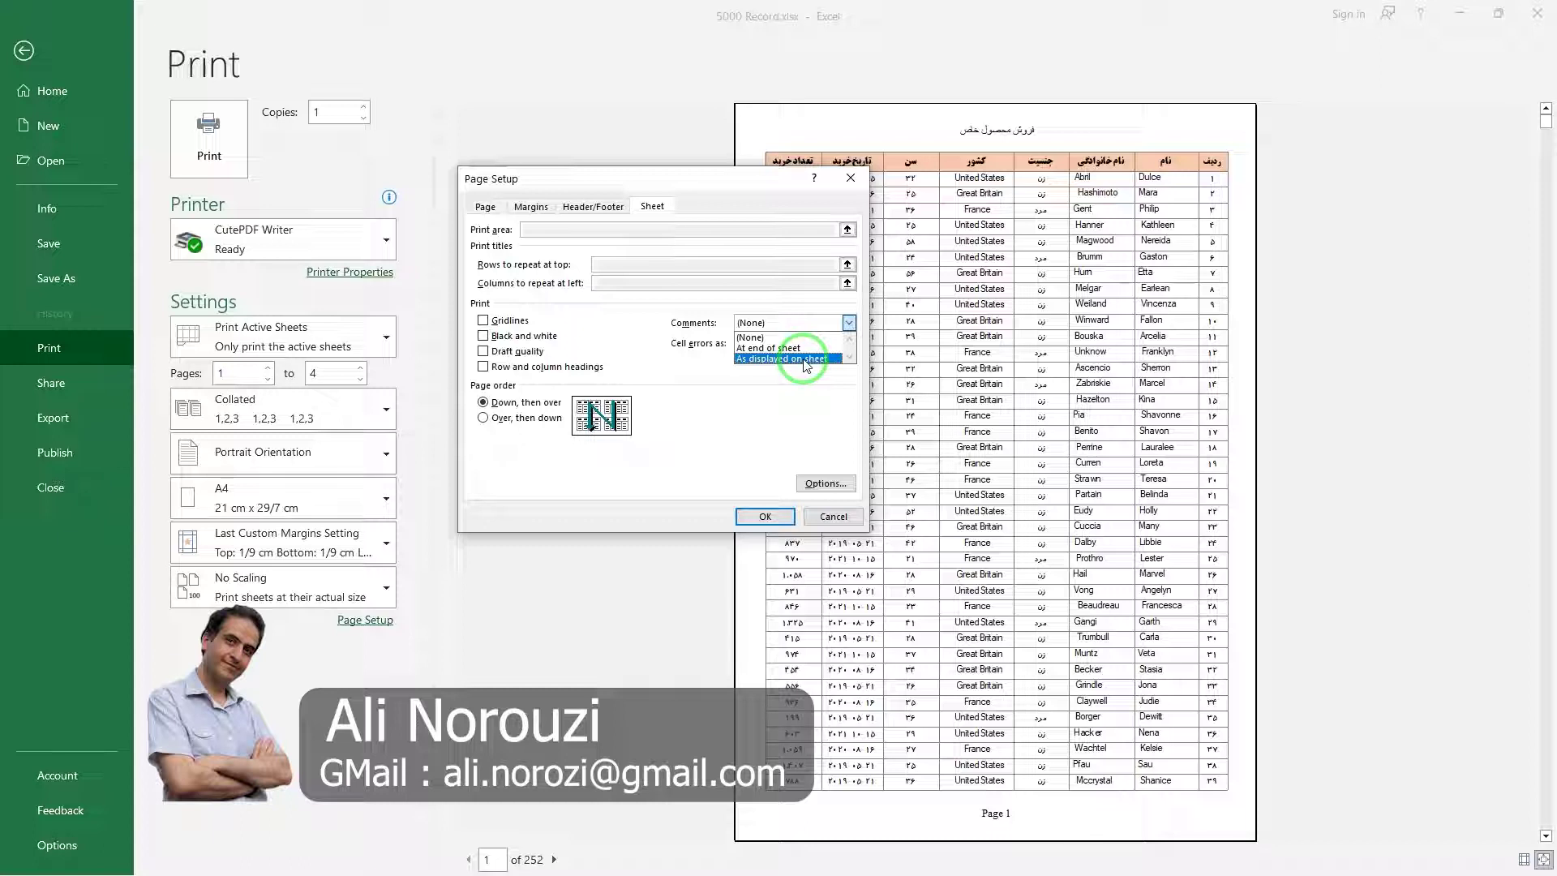
left_click(663, 347)
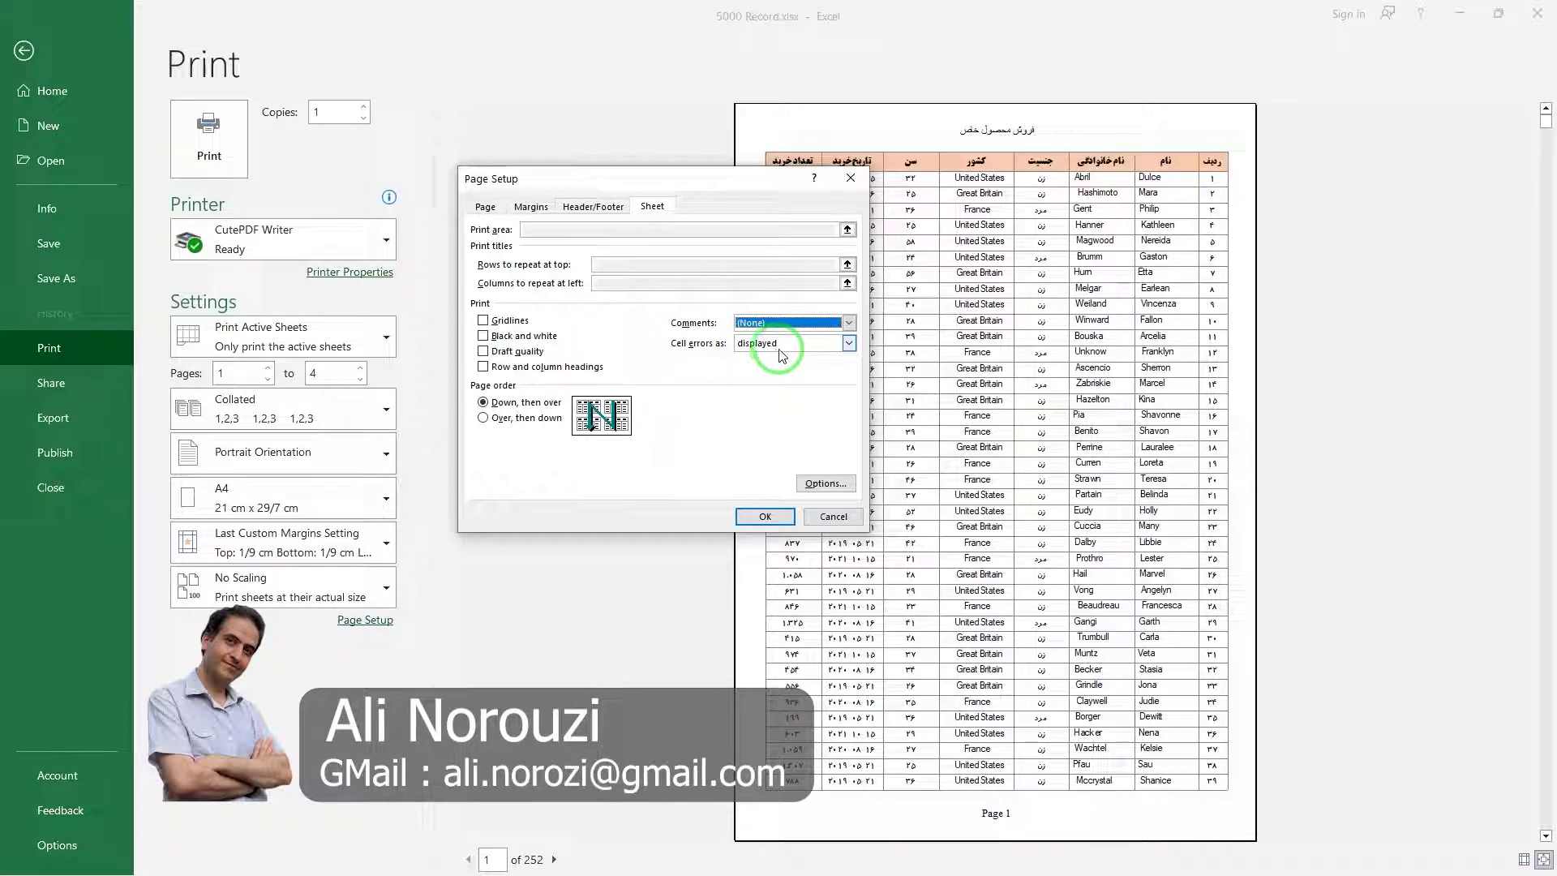
left_click(848, 344)
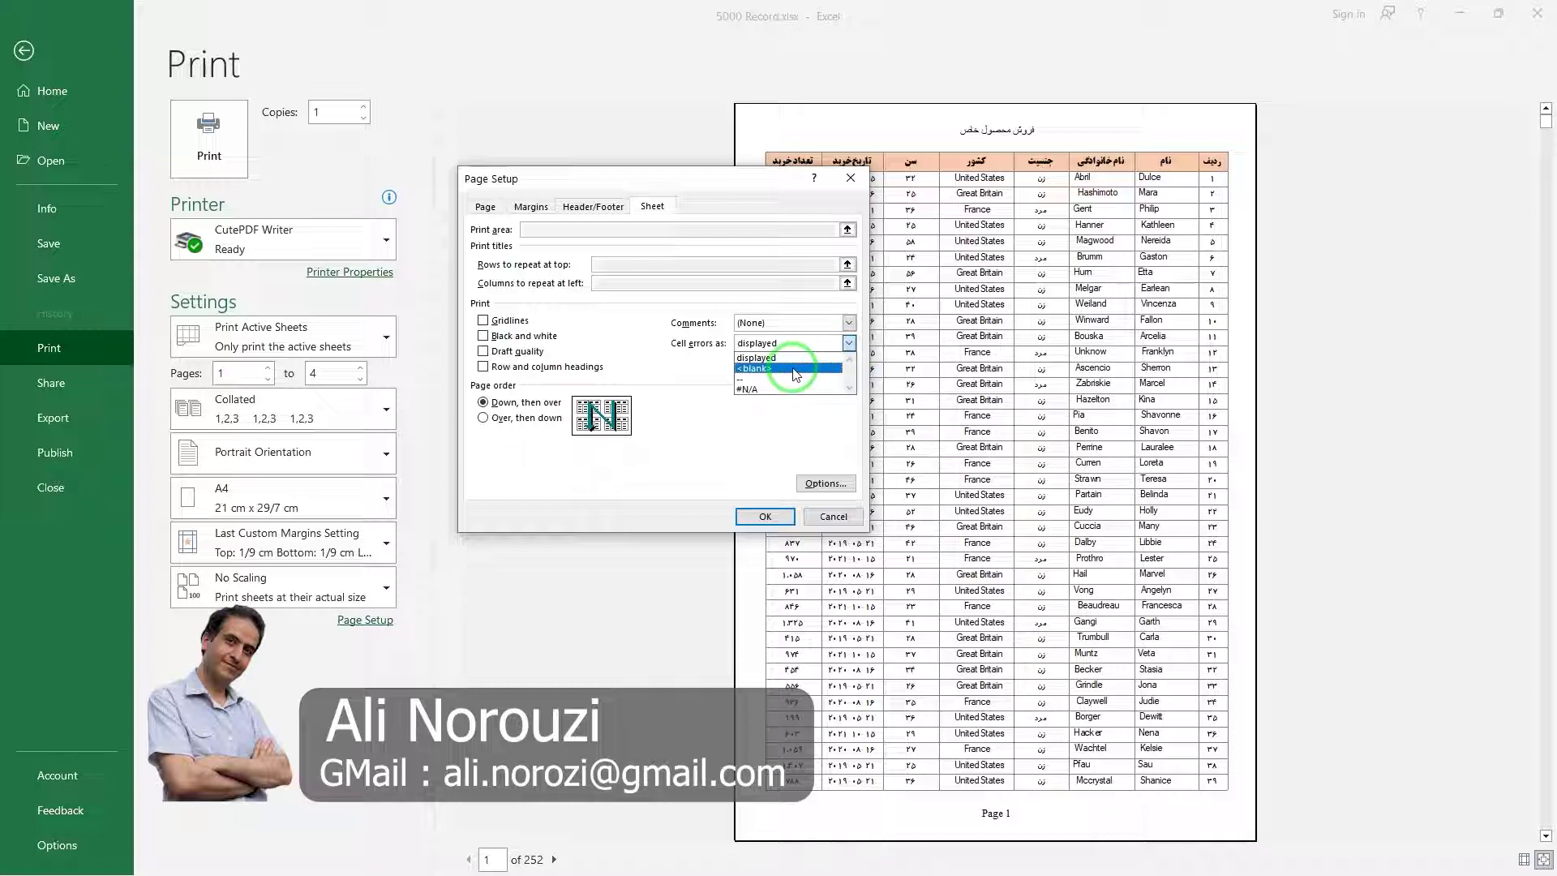
Step: Keep cell errors as displayed, try Over, then down page order, and cancel Page Setup
left_click(645, 341)
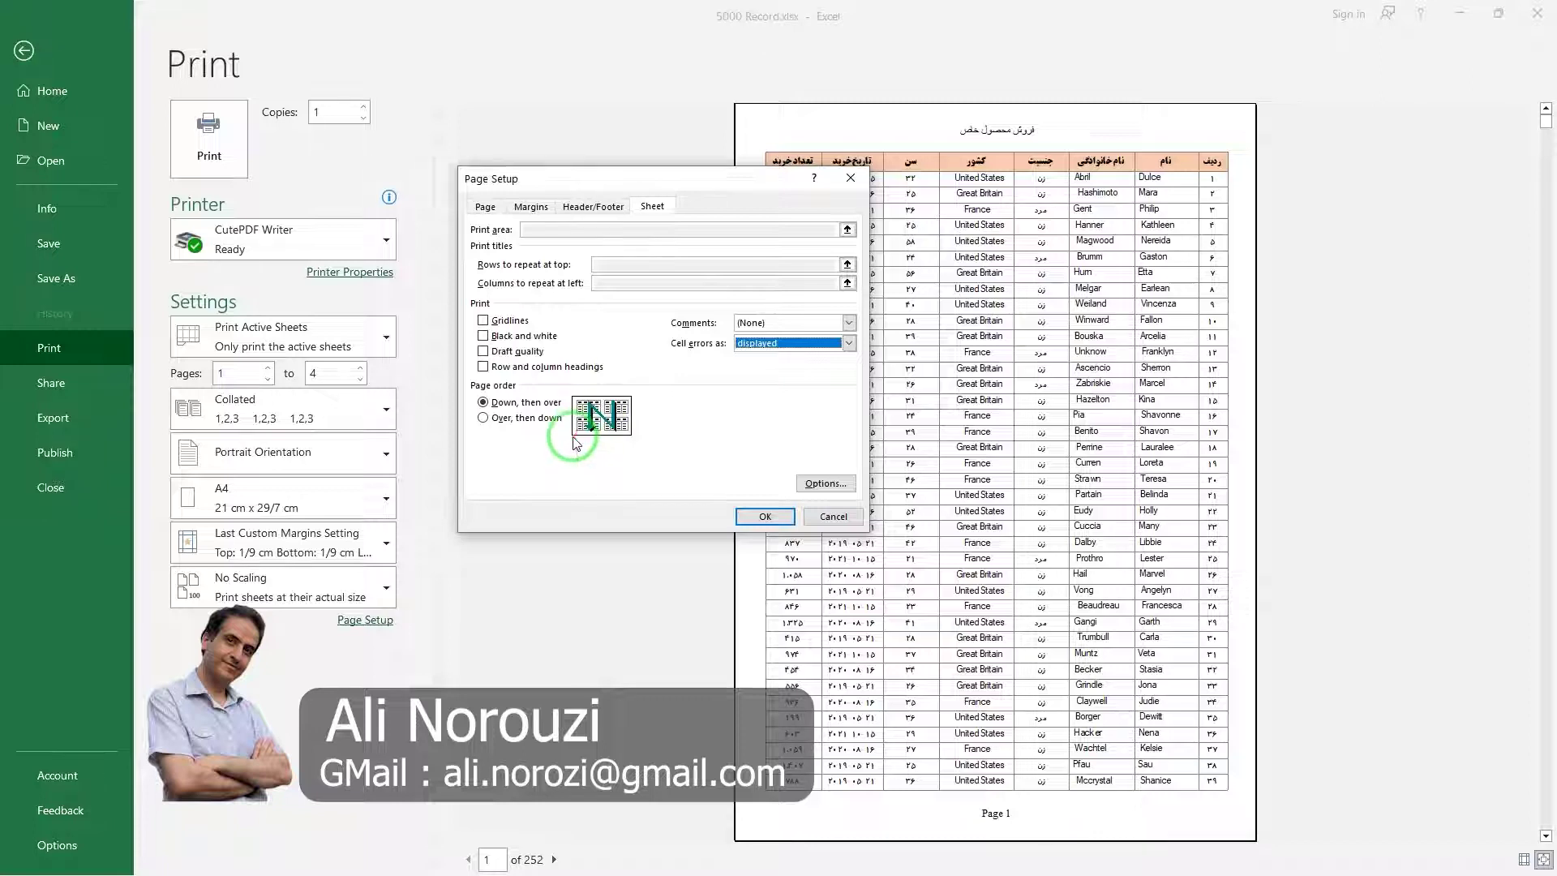
left_click(482, 418)
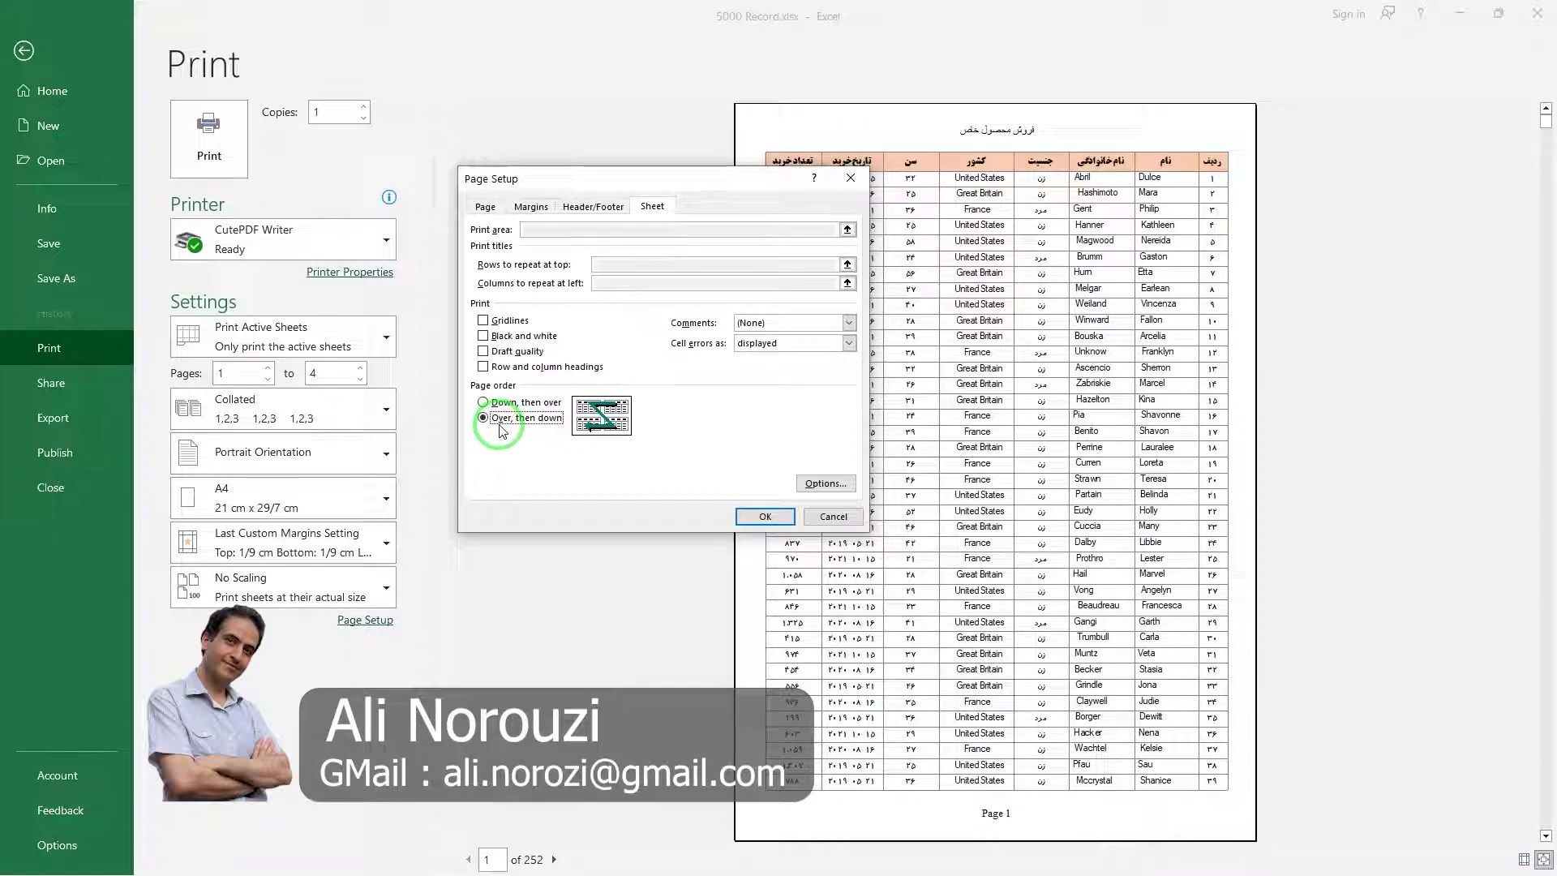
left_click(824, 518)
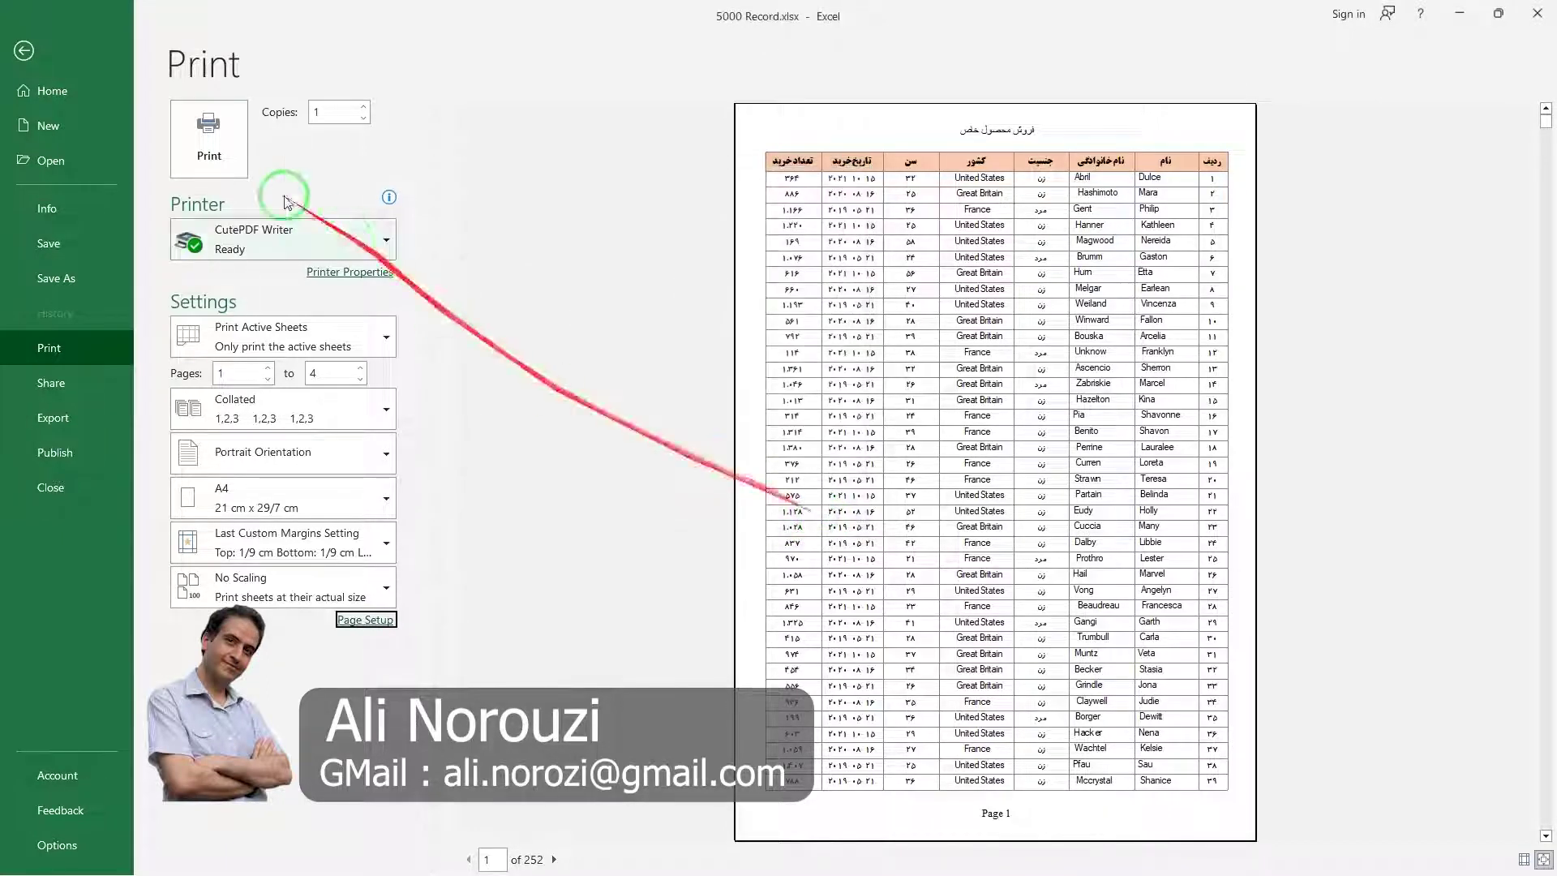
Step: Return to the worksheet and bring up Page Setup via Page Layout's Print Titles
left_click(25, 51)
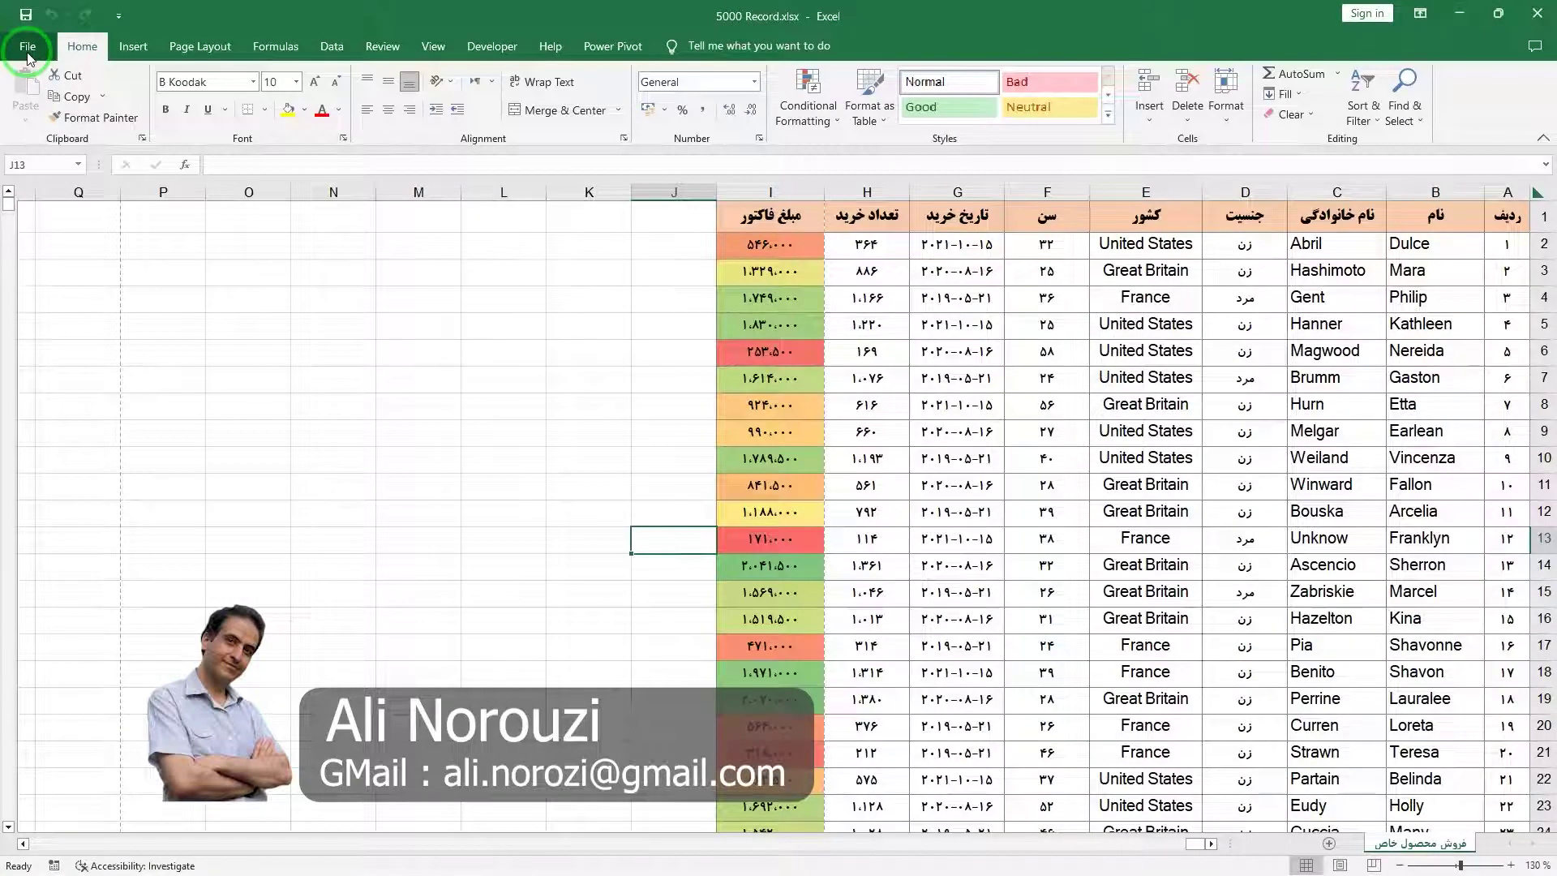
left_click(197, 47)
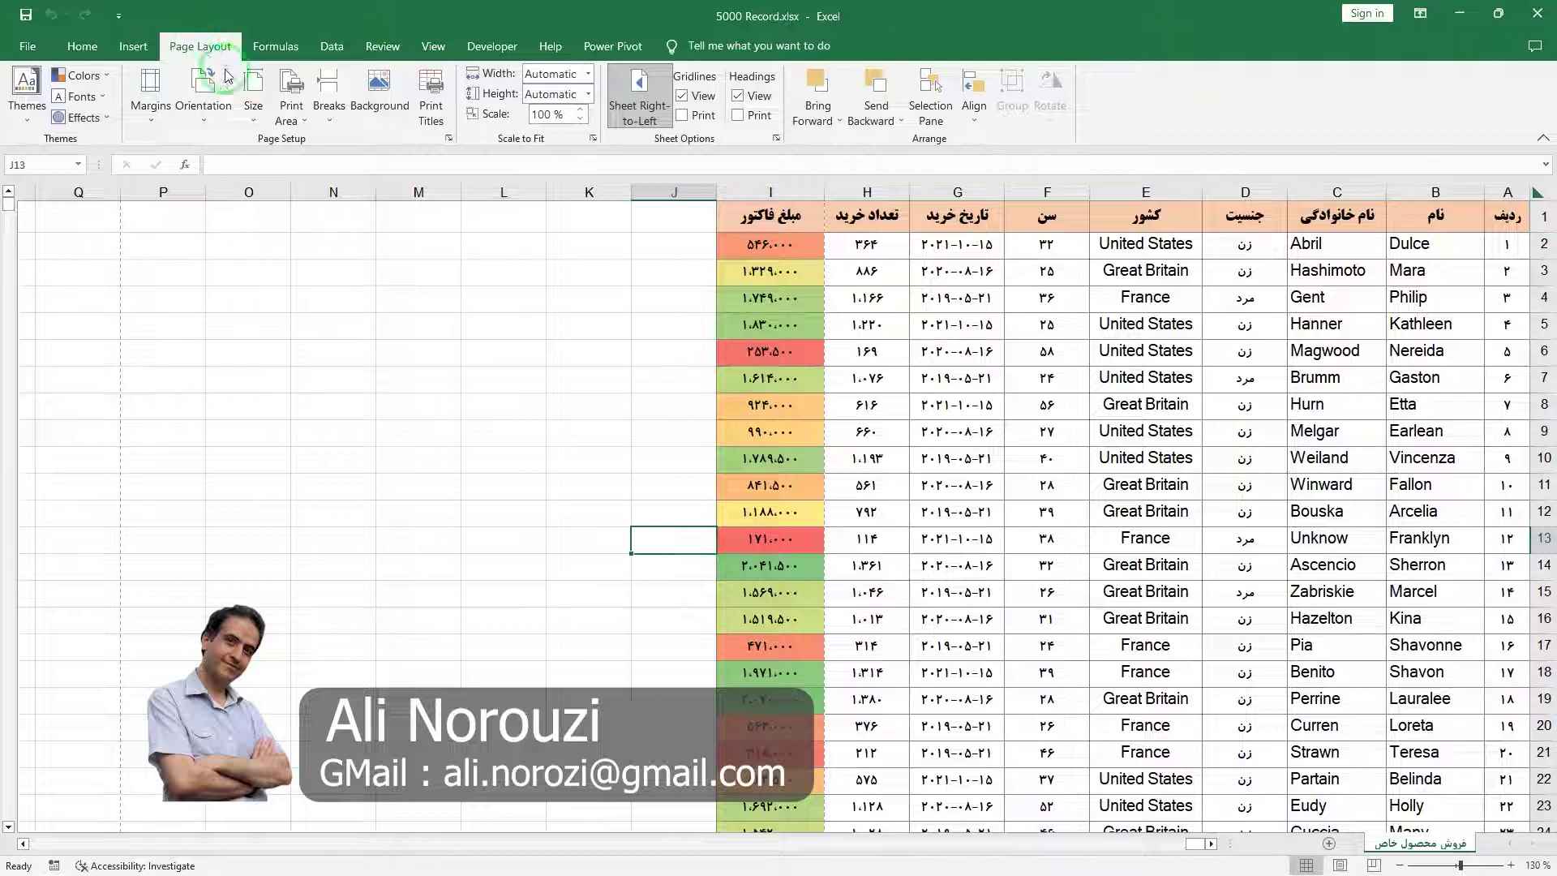
left_click(429, 112)
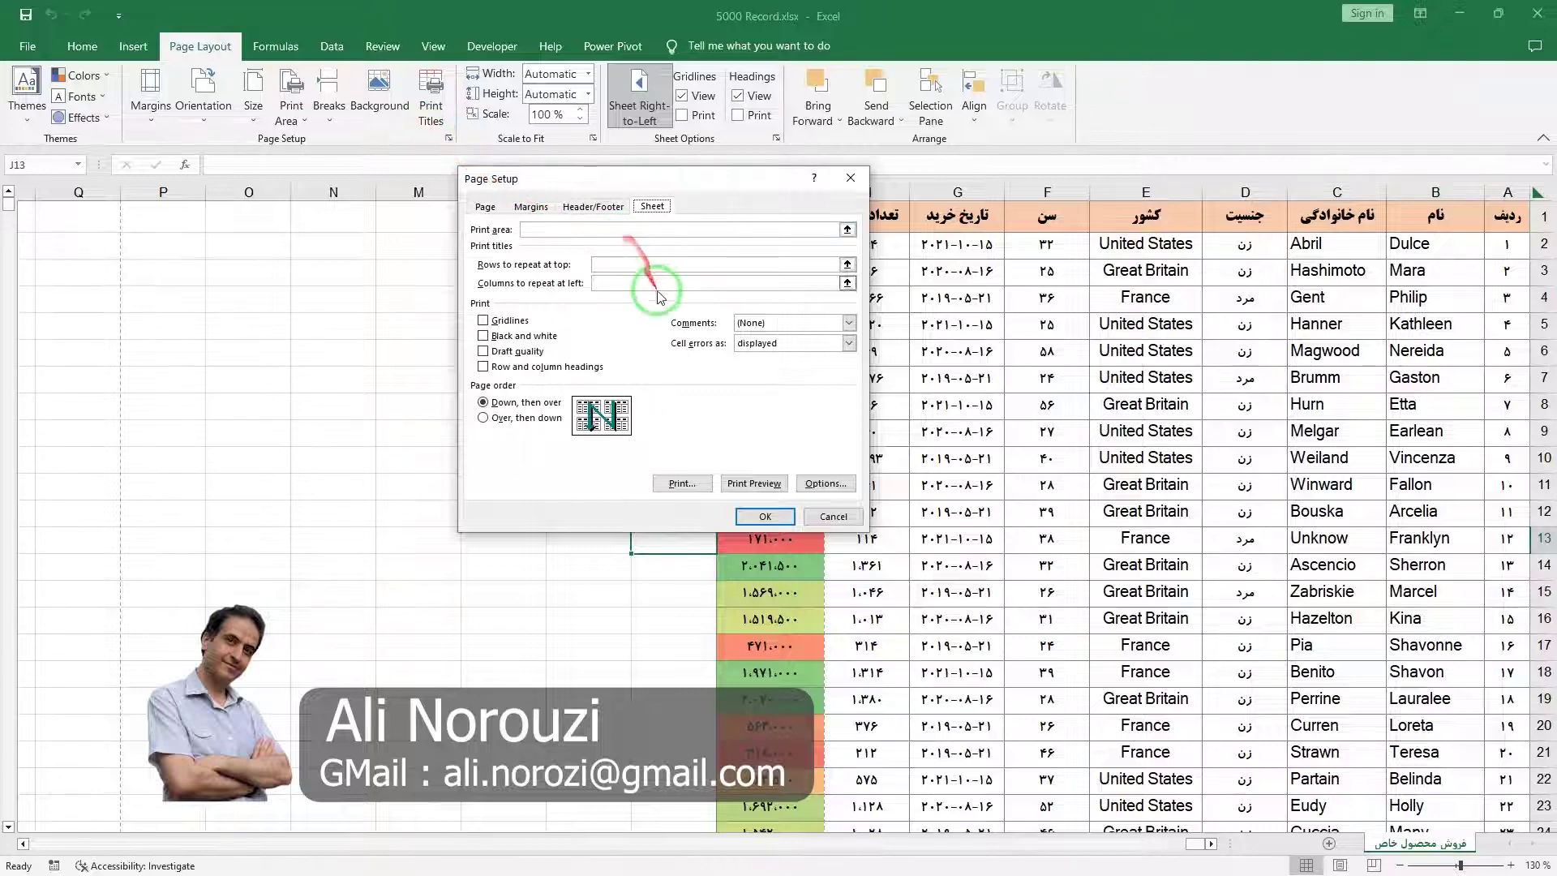
mouse_move(660, 180)
left_mouse_down()
mouse_move(507, 280)
mouse_move(365, 347)
left_mouse_up()
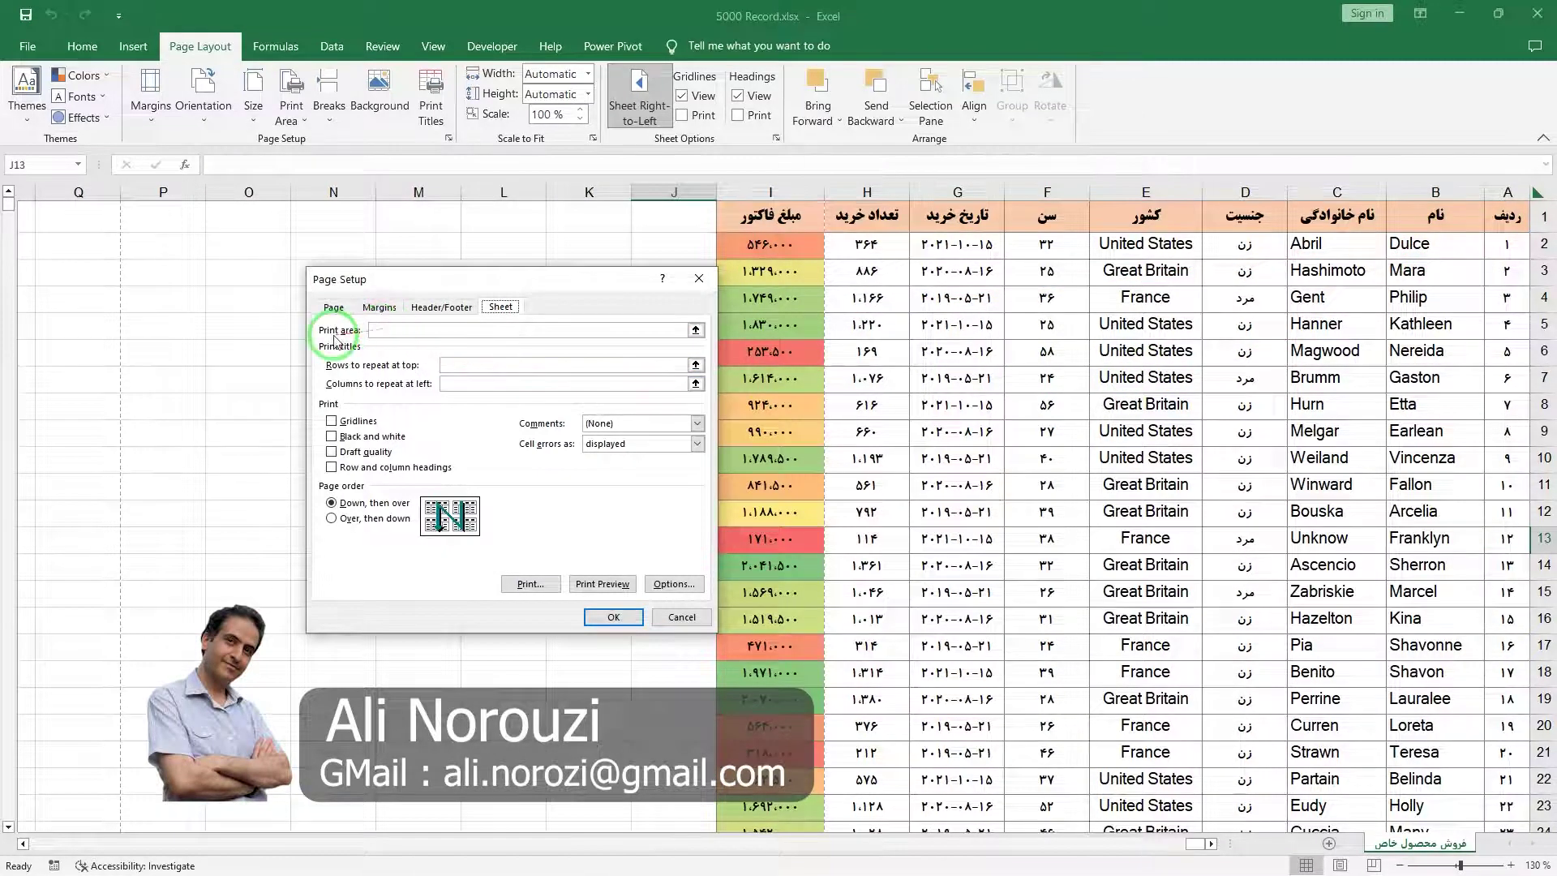
Step: Set the print area to B4:H15 and preview it on a single page
left_click(695, 330)
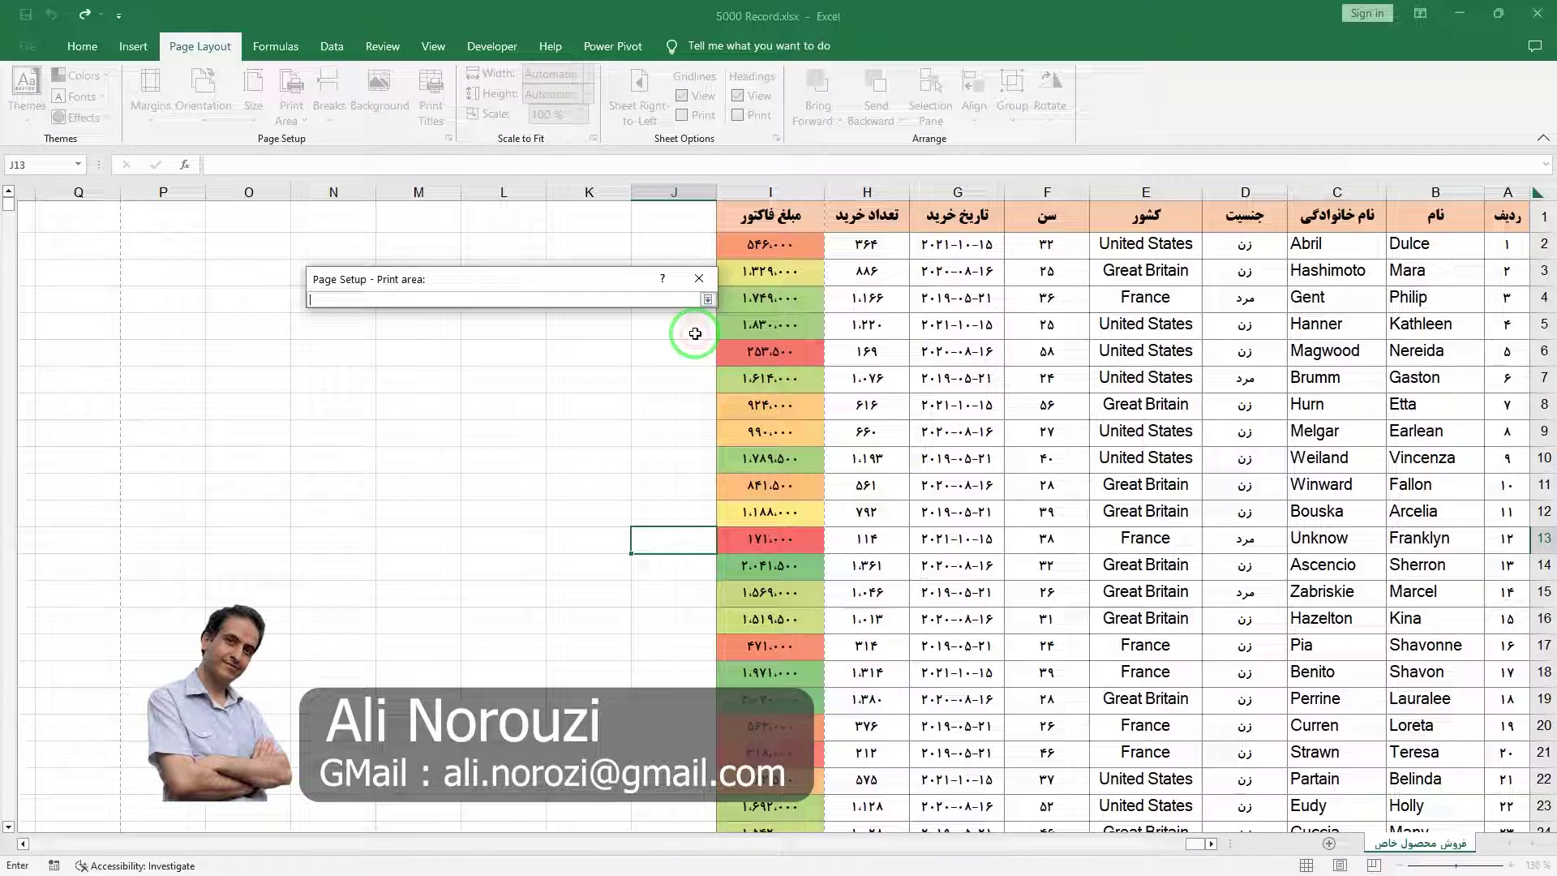
mouse_move(1452, 298)
left_mouse_down()
mouse_move(978, 497)
mouse_move(876, 588)
left_mouse_up()
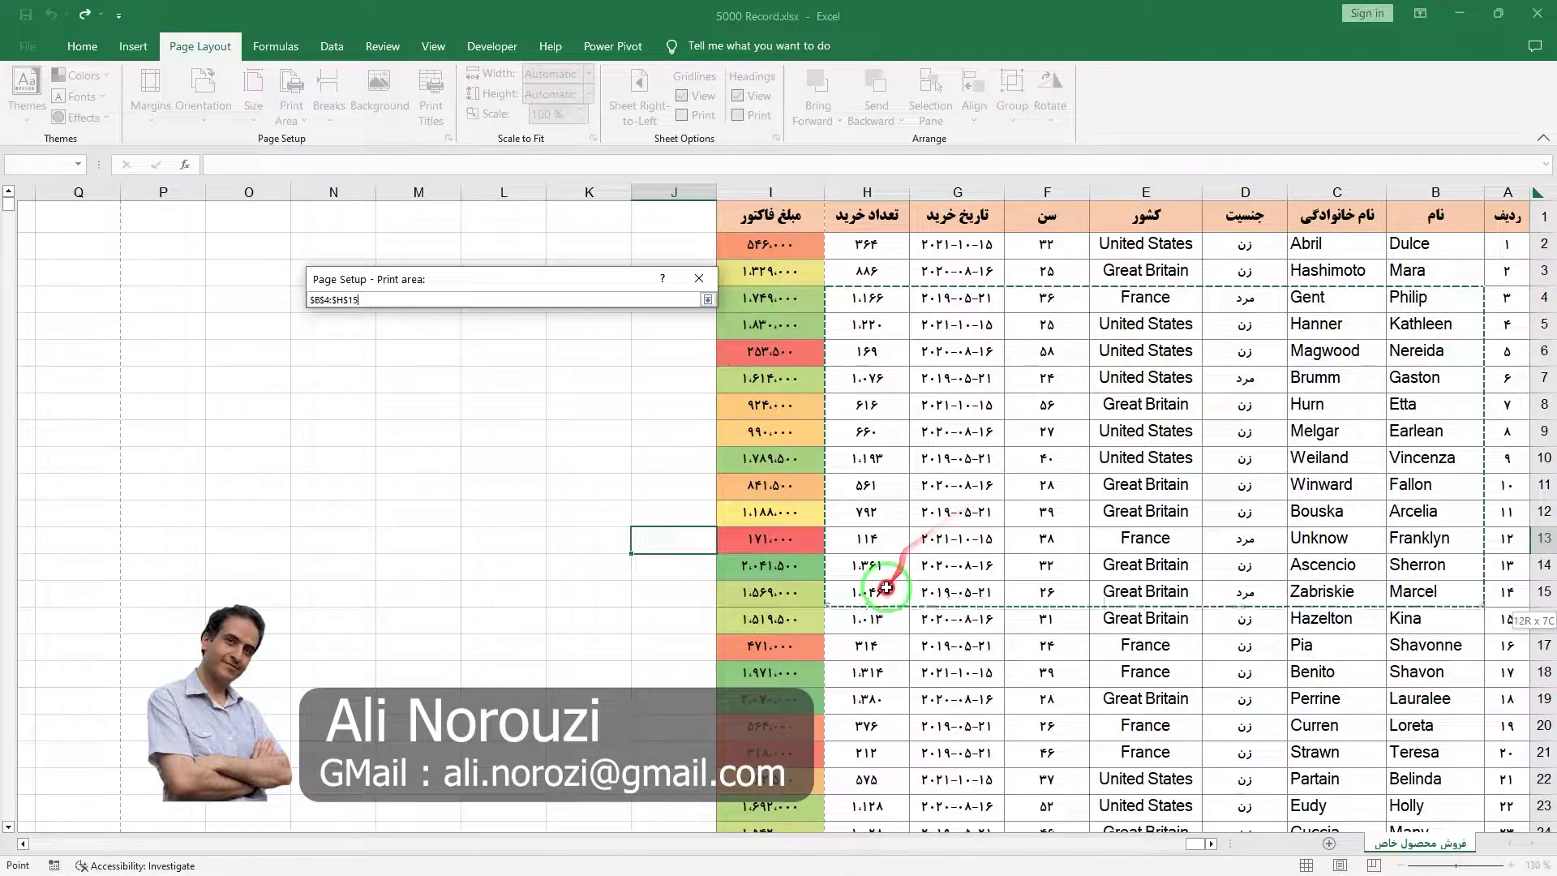
left_click(707, 302)
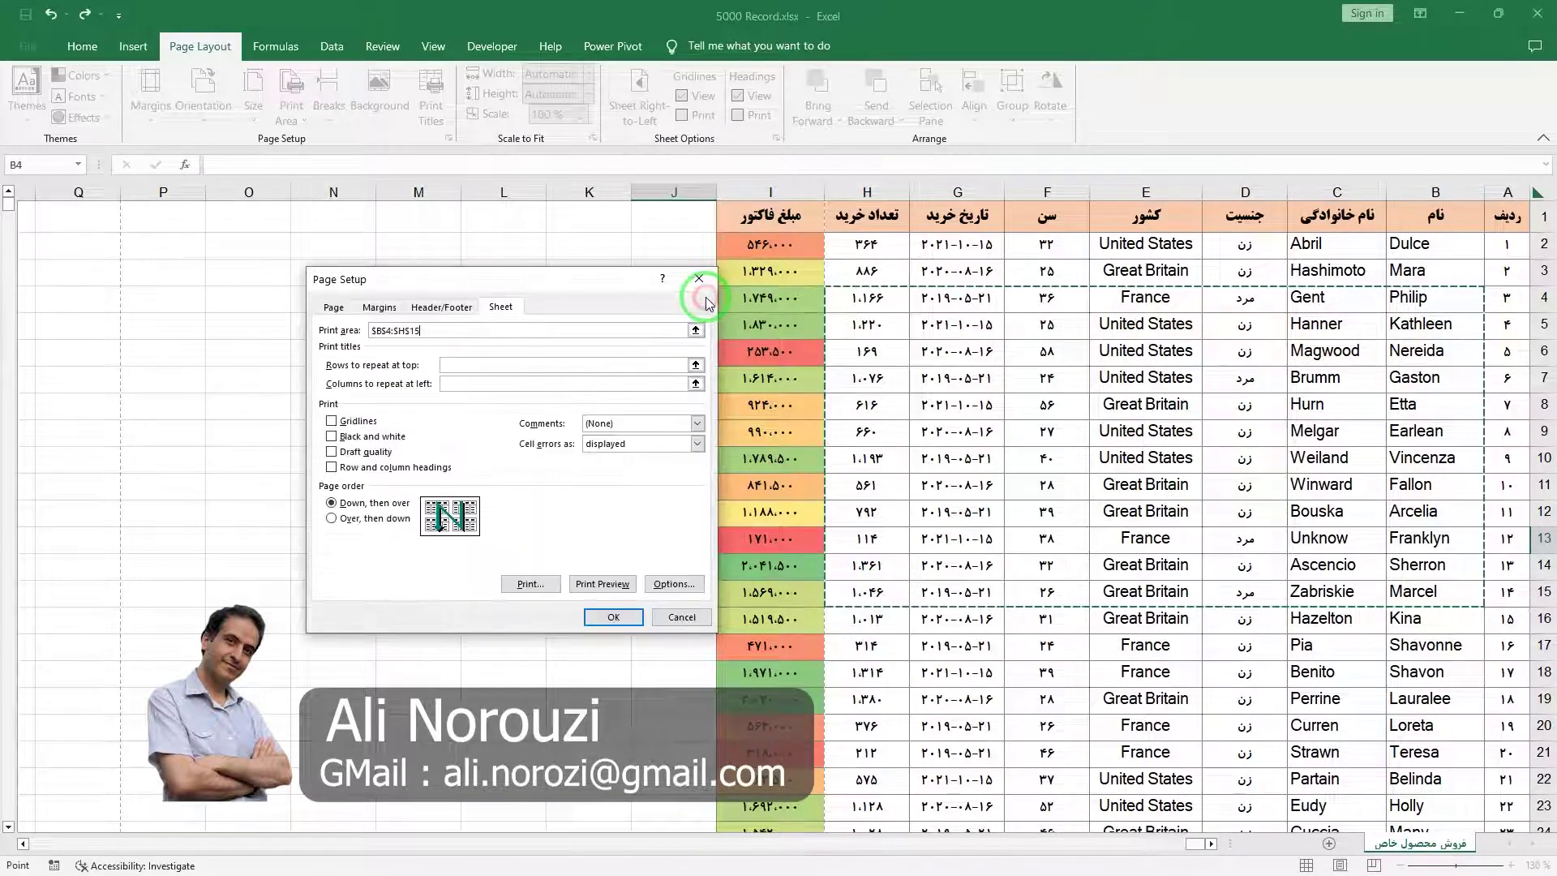
left_click(600, 584)
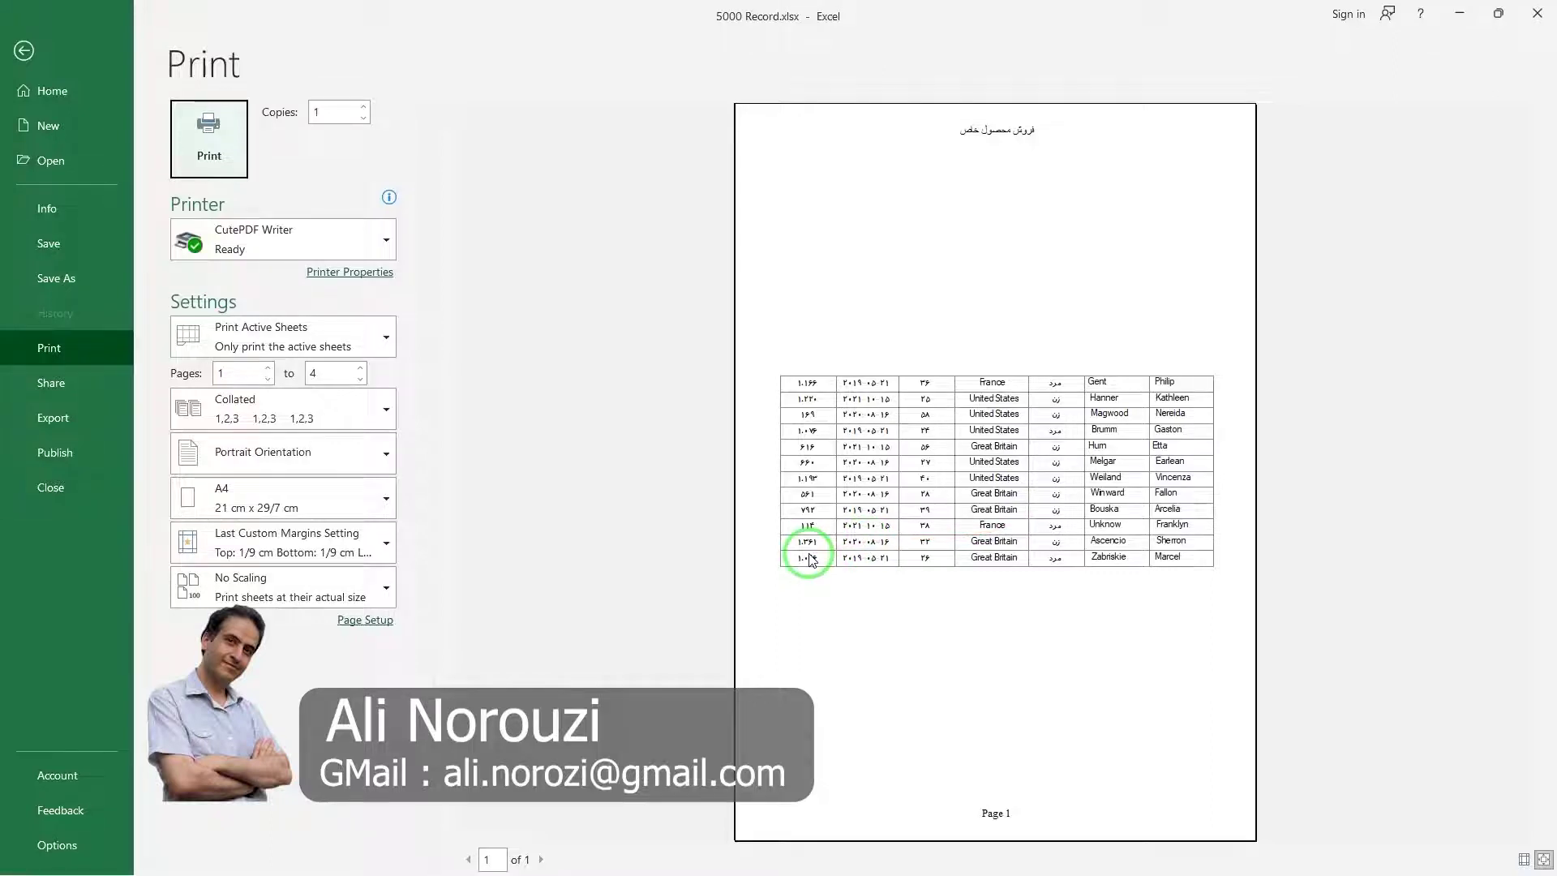
Step: Reopen Print Titles from Page Layout and clear the print area
left_click(26, 60)
left_click(426, 118)
left_click(327, 333)
key("Delete")
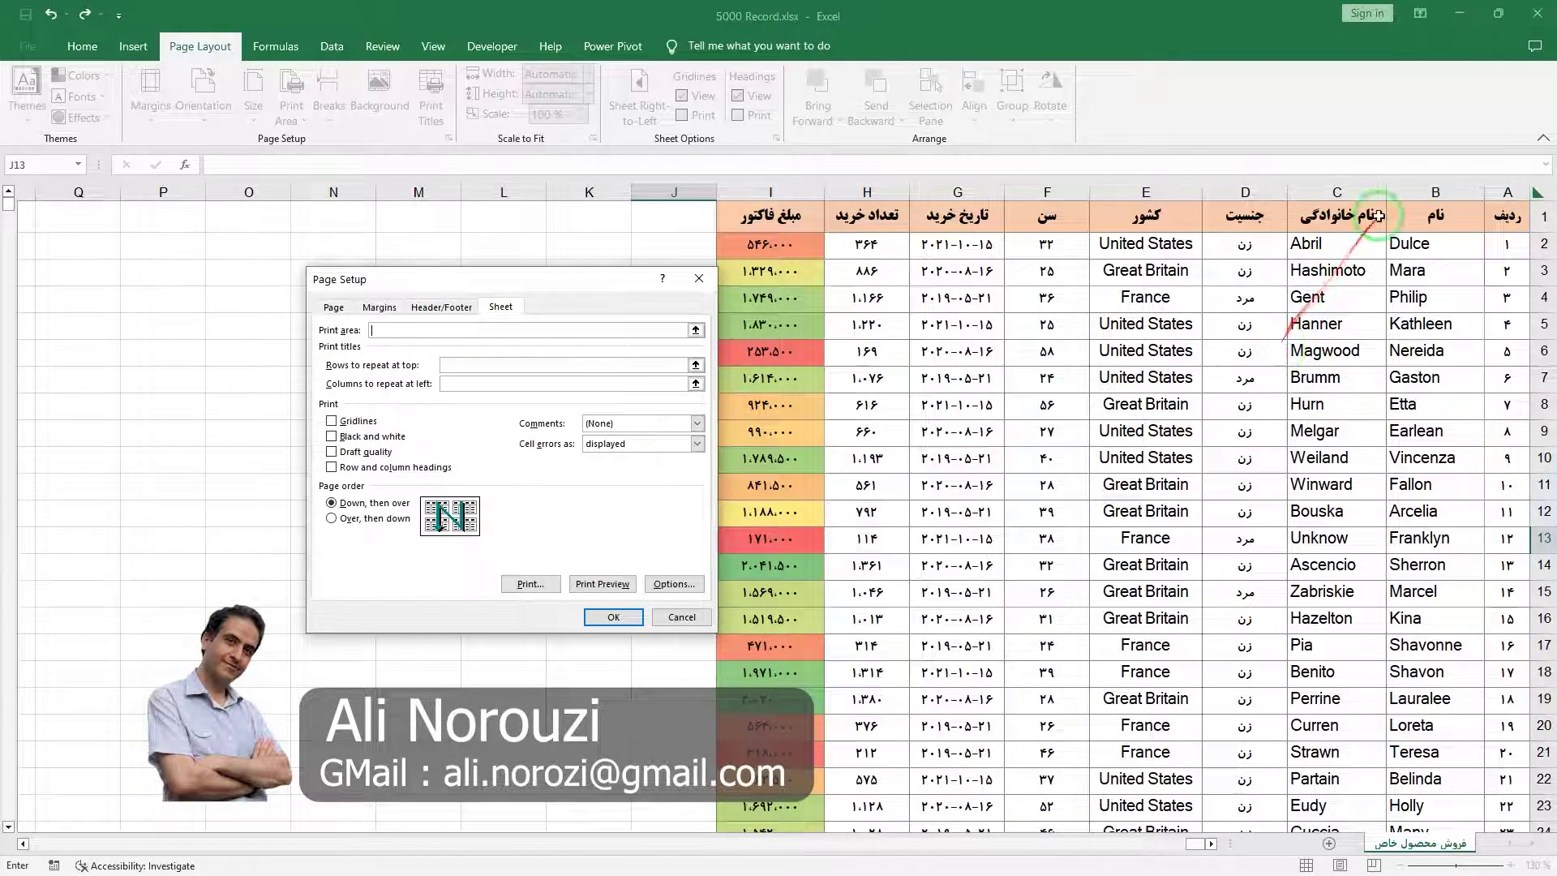
Step: Set row $1:$1 to repeat at the top of every printed page
mouse_move(1496, 214)
left_mouse_down()
mouse_move(1294, 219)
mouse_move(544, 332)
left_mouse_up()
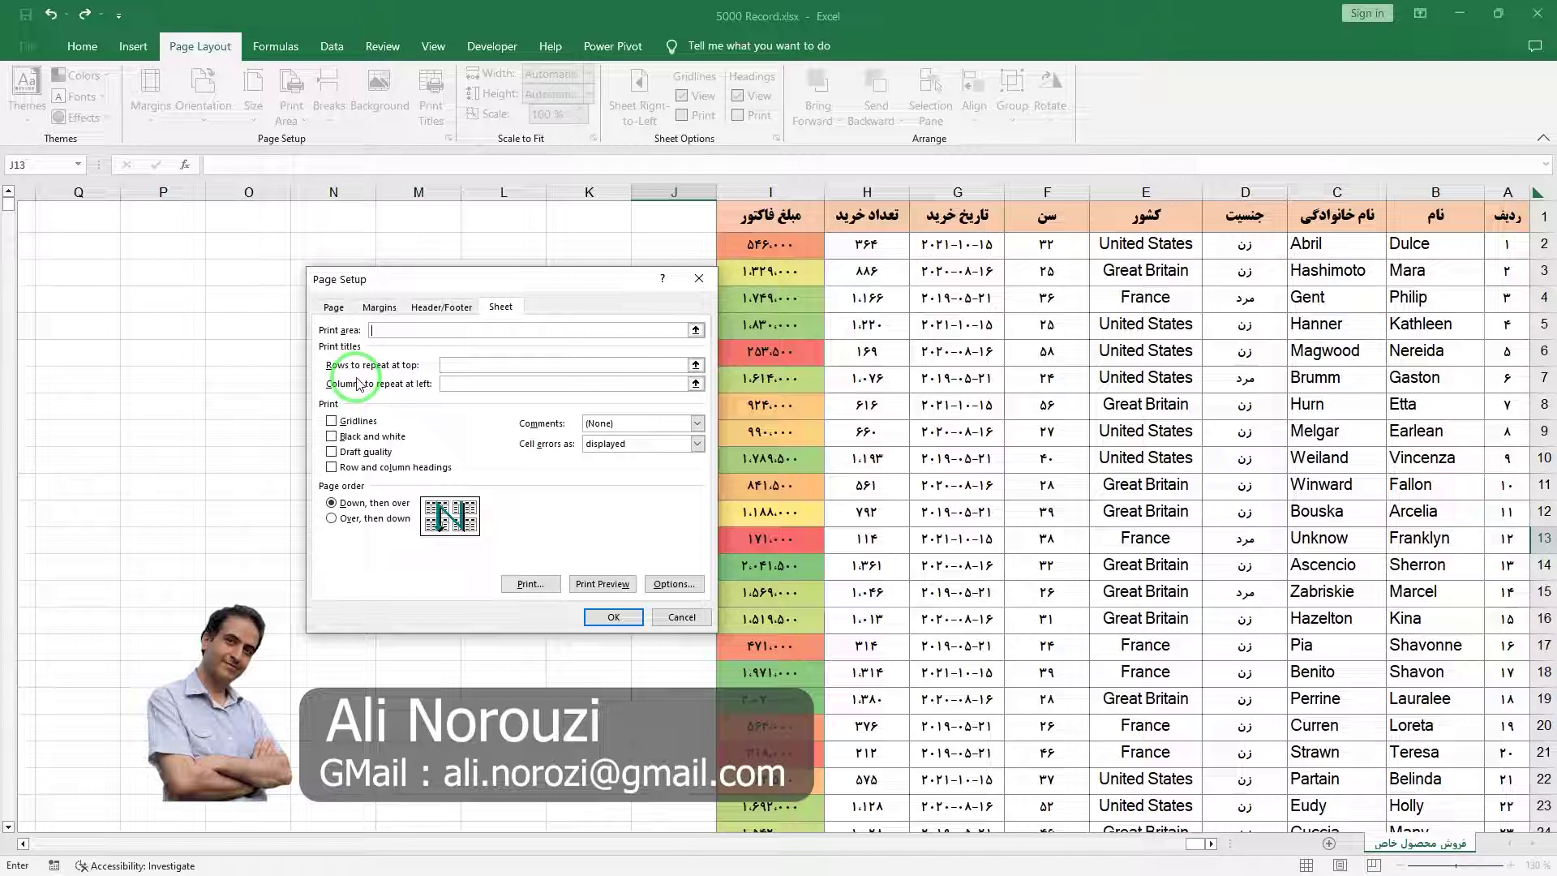
left_click(695, 365)
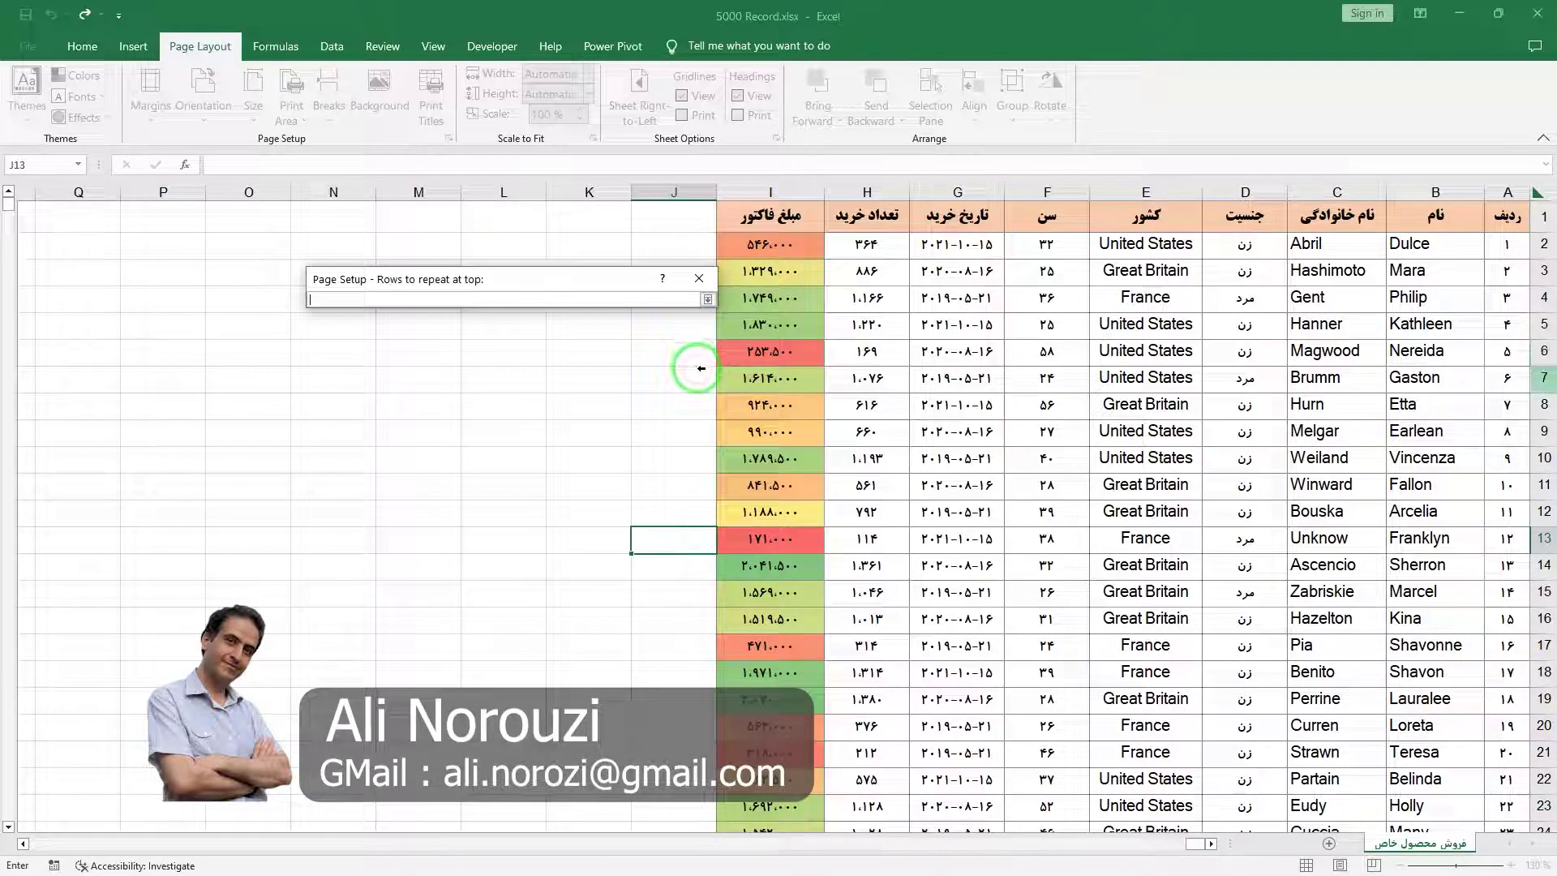
left_click(1537, 219)
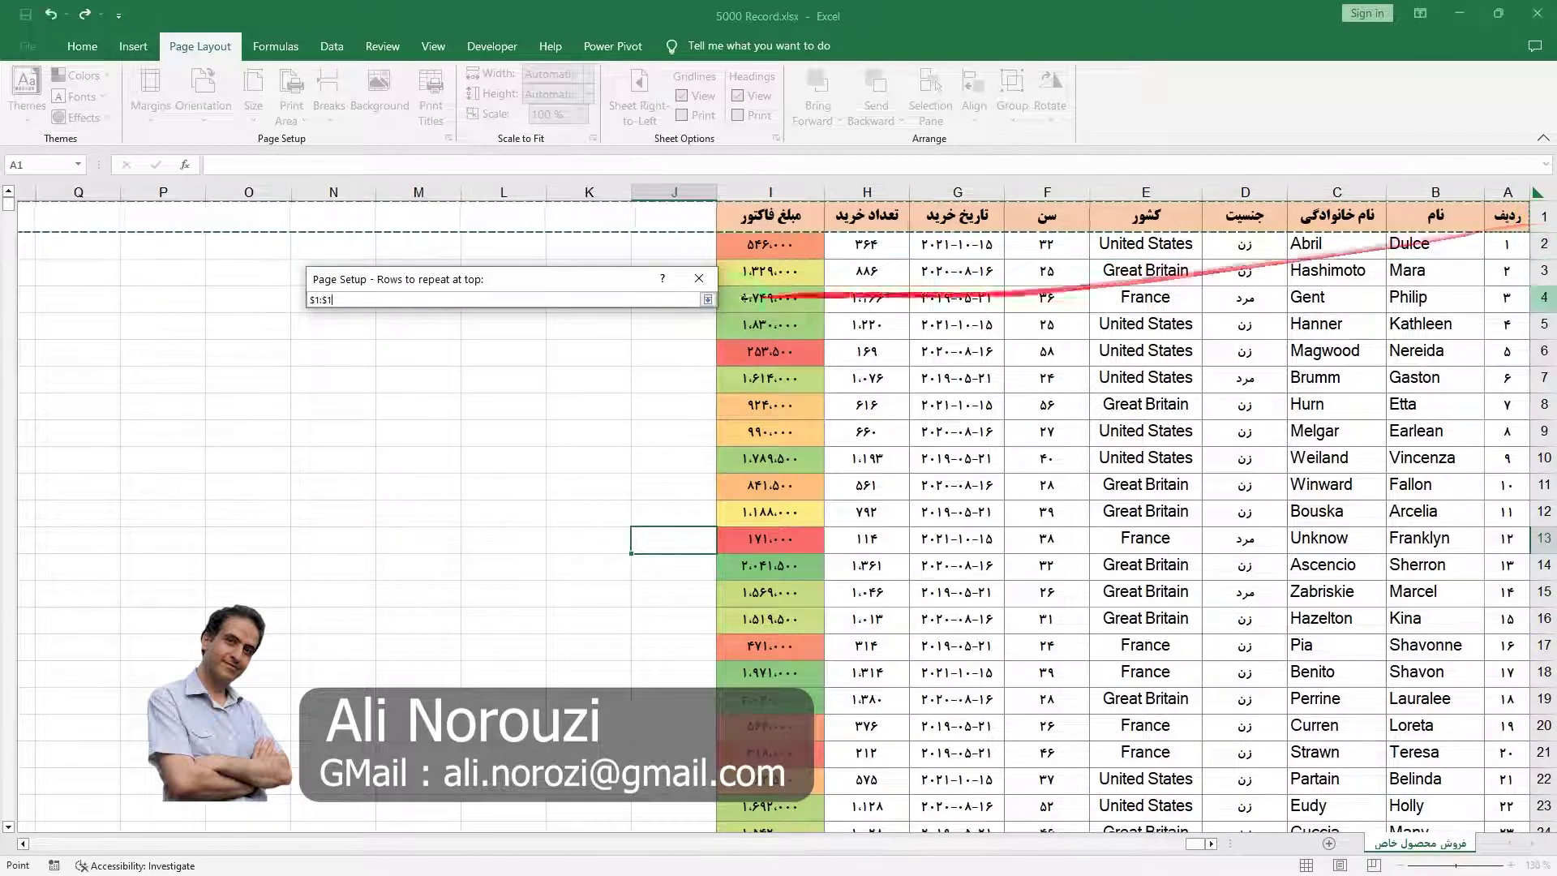
left_click(709, 298)
Step: Preview the 258-page printout, paging forward to check the repeated header row
left_click(596, 586)
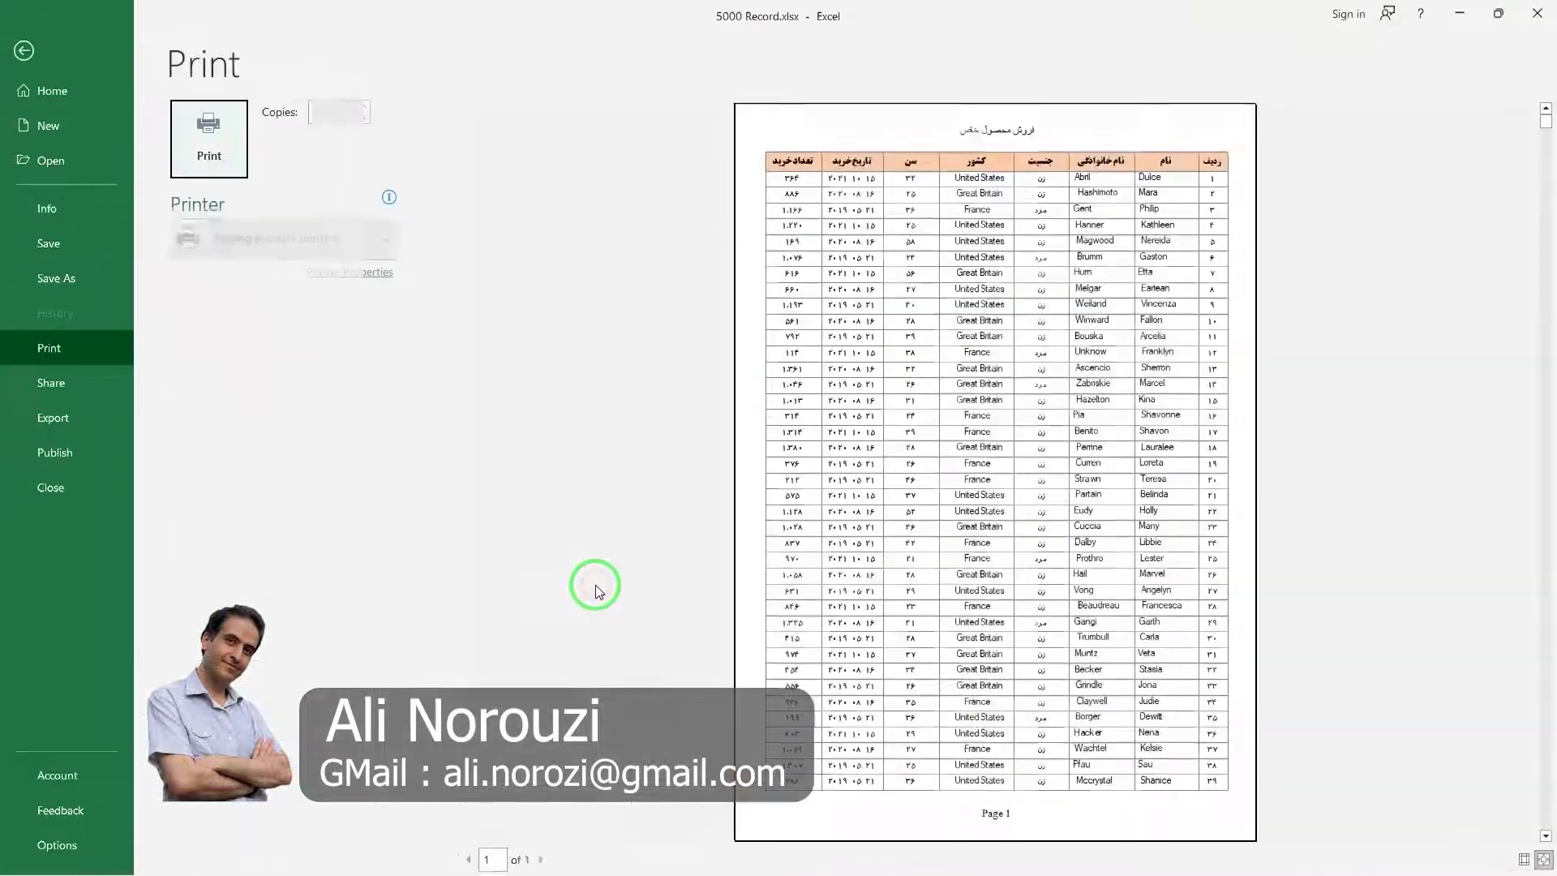
left_click(554, 858)
left_click(553, 858)
left_click(553, 859)
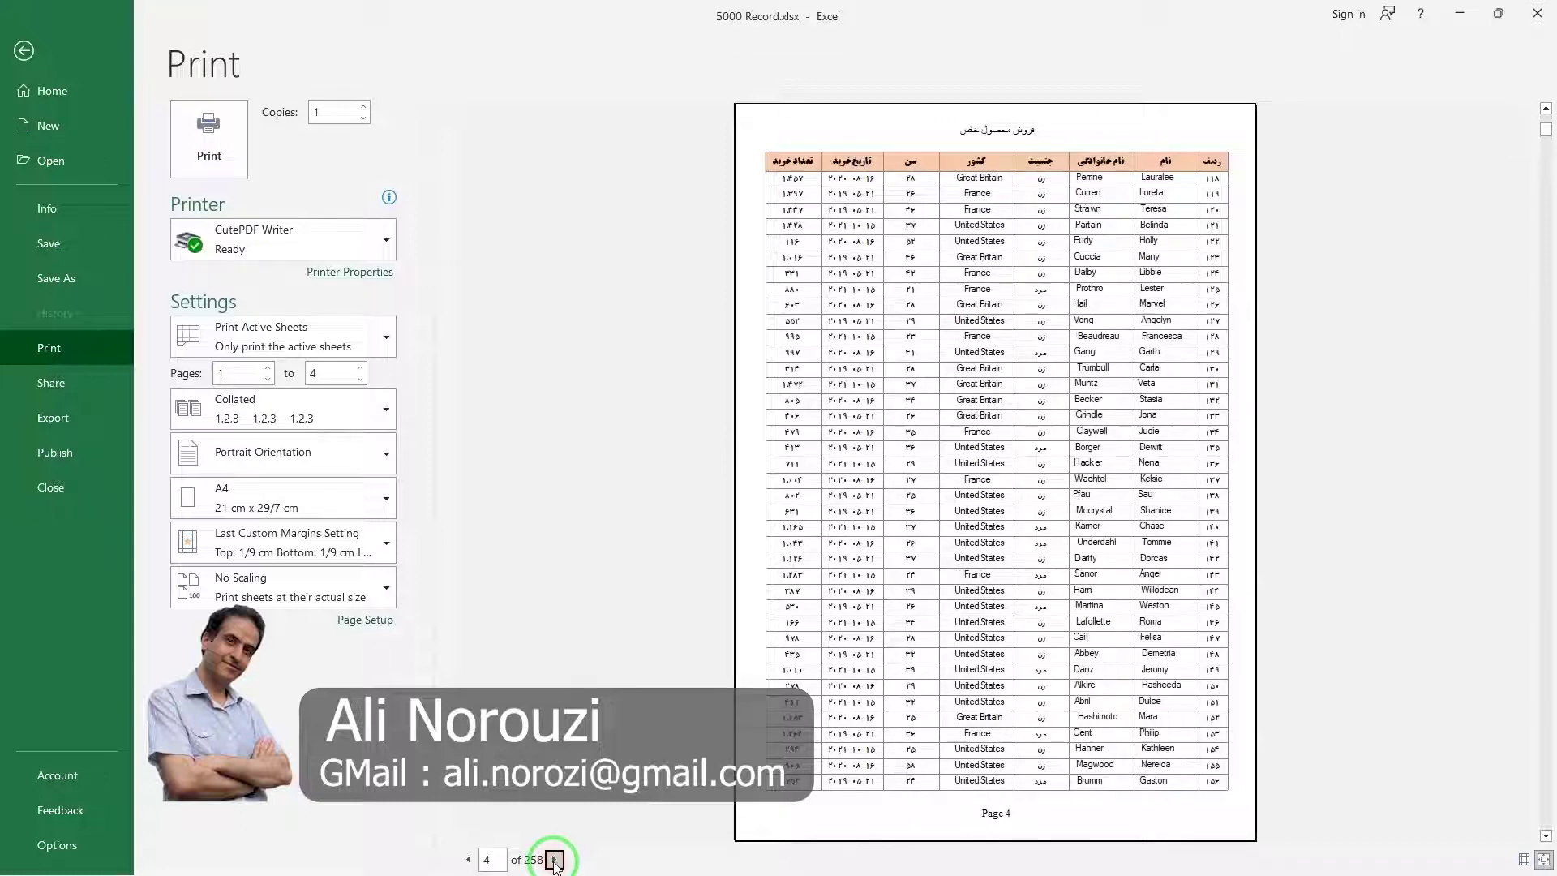
left_click(554, 858)
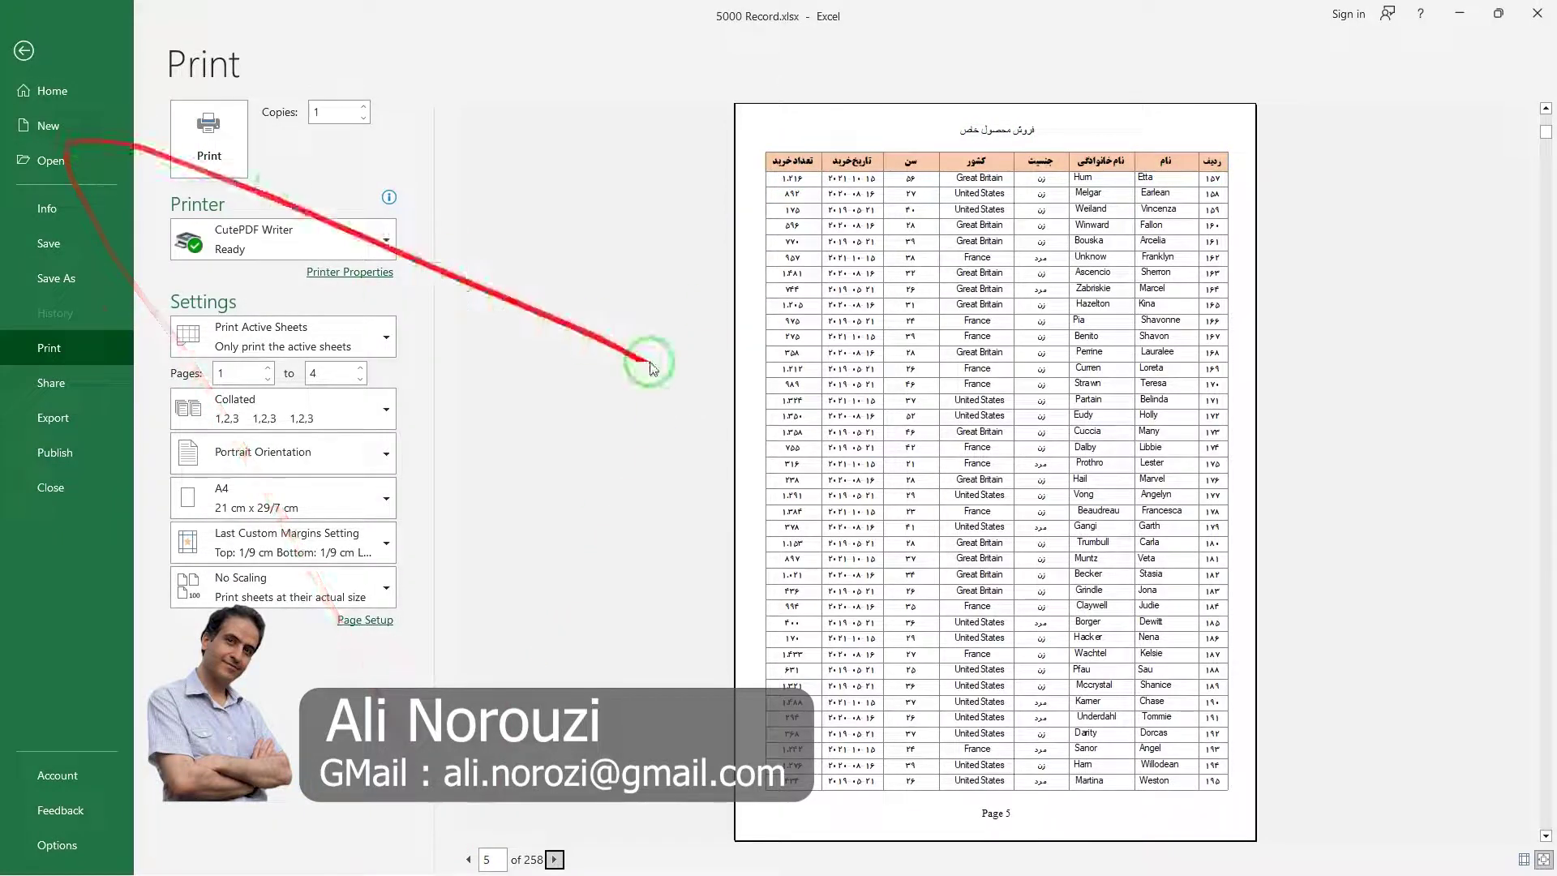
Step: Reopen Print Titles, clear the rows-to-repeat entry, and close the dialog without saving
left_click(23, 50)
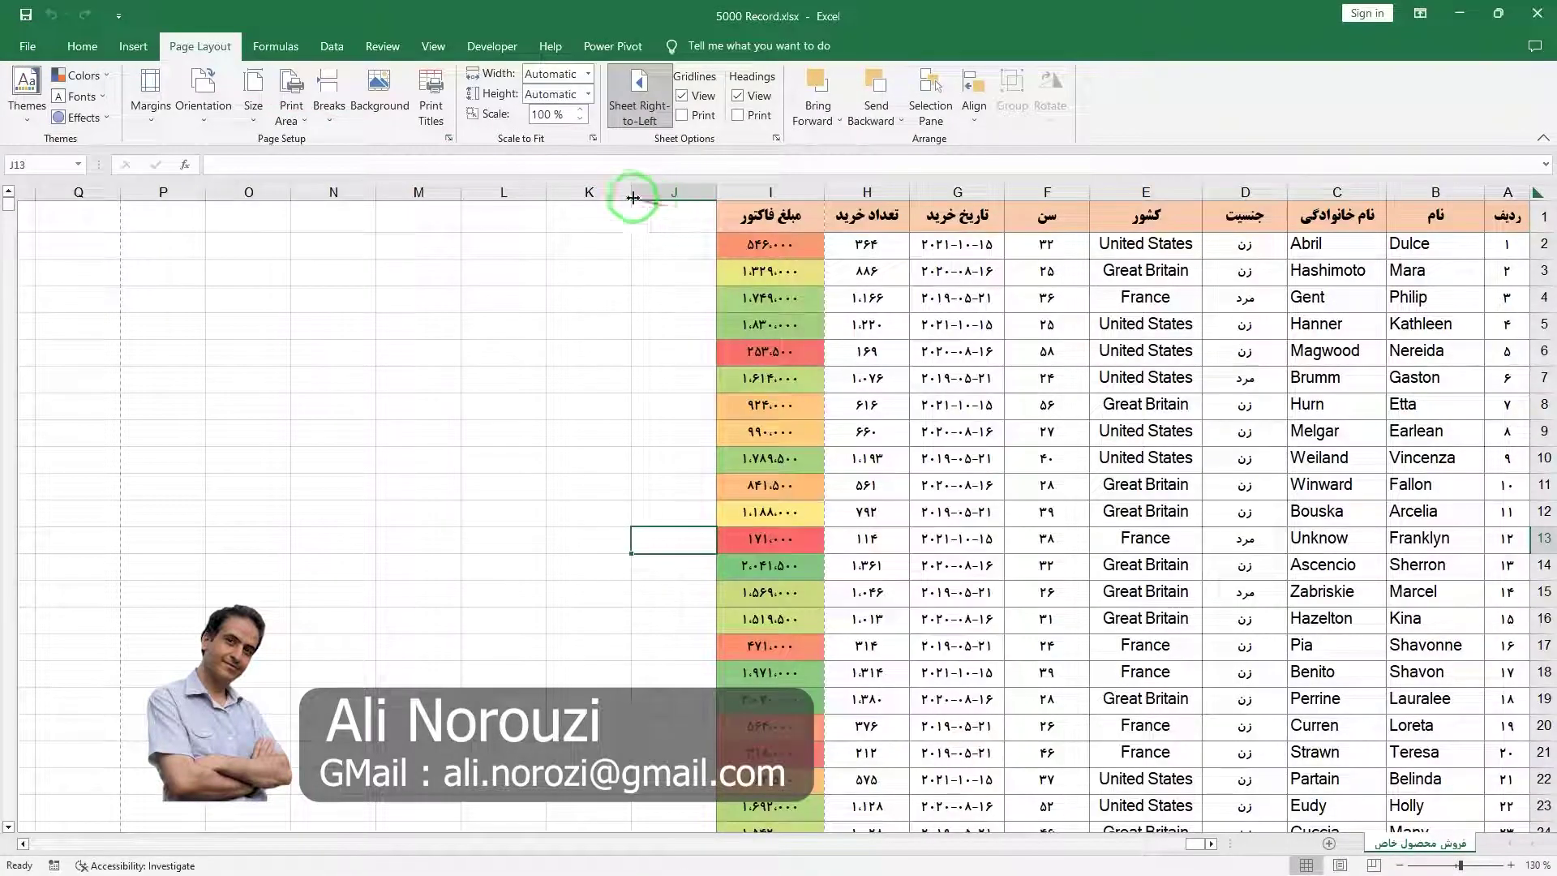
left_click(430, 89)
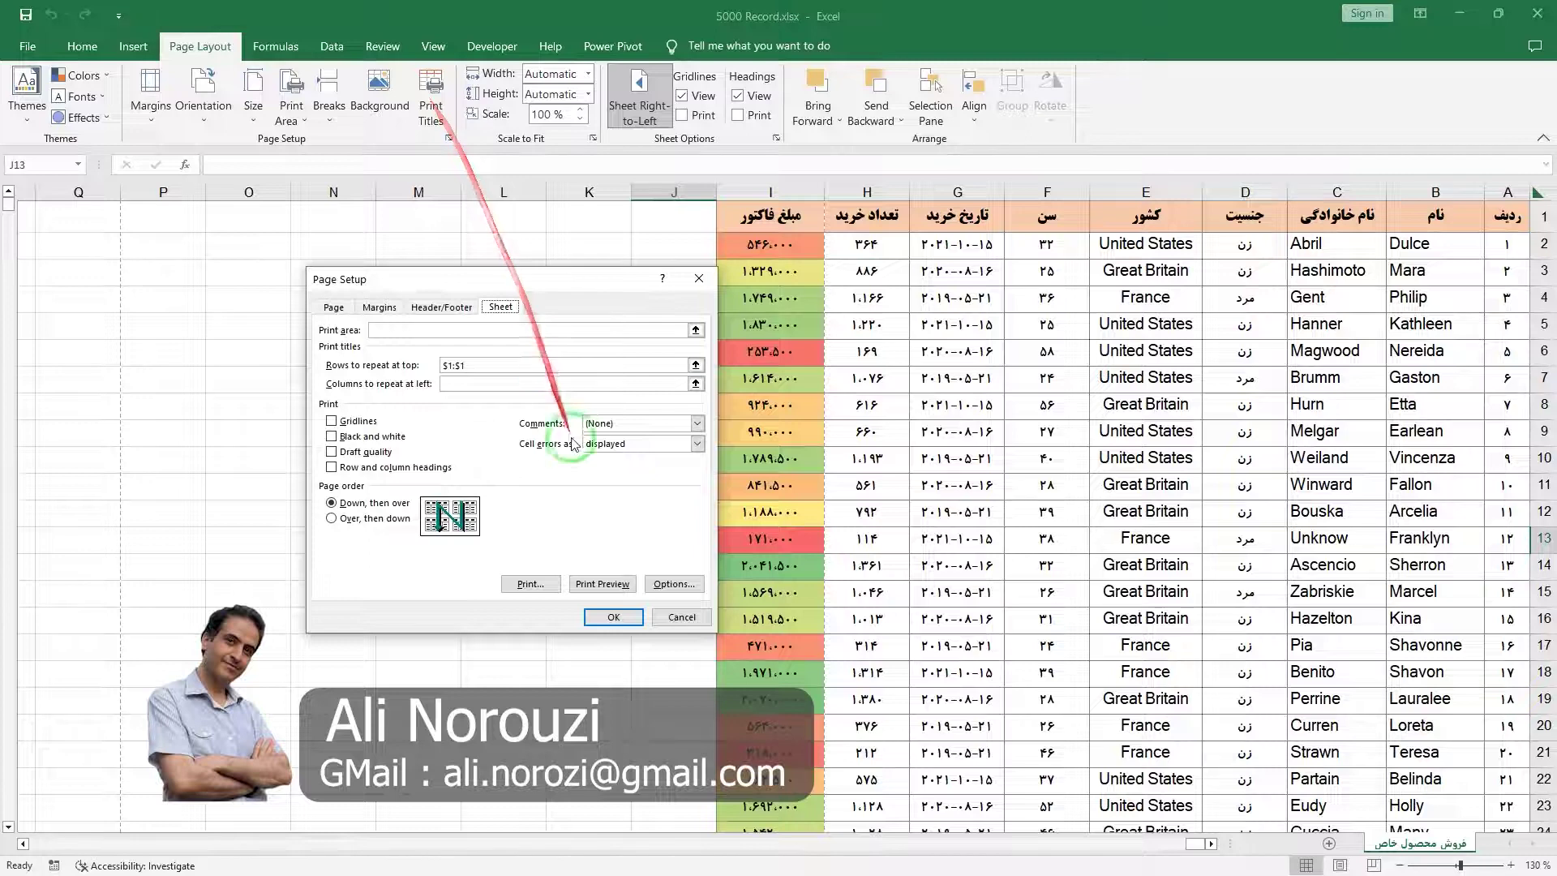
left_click(450, 386)
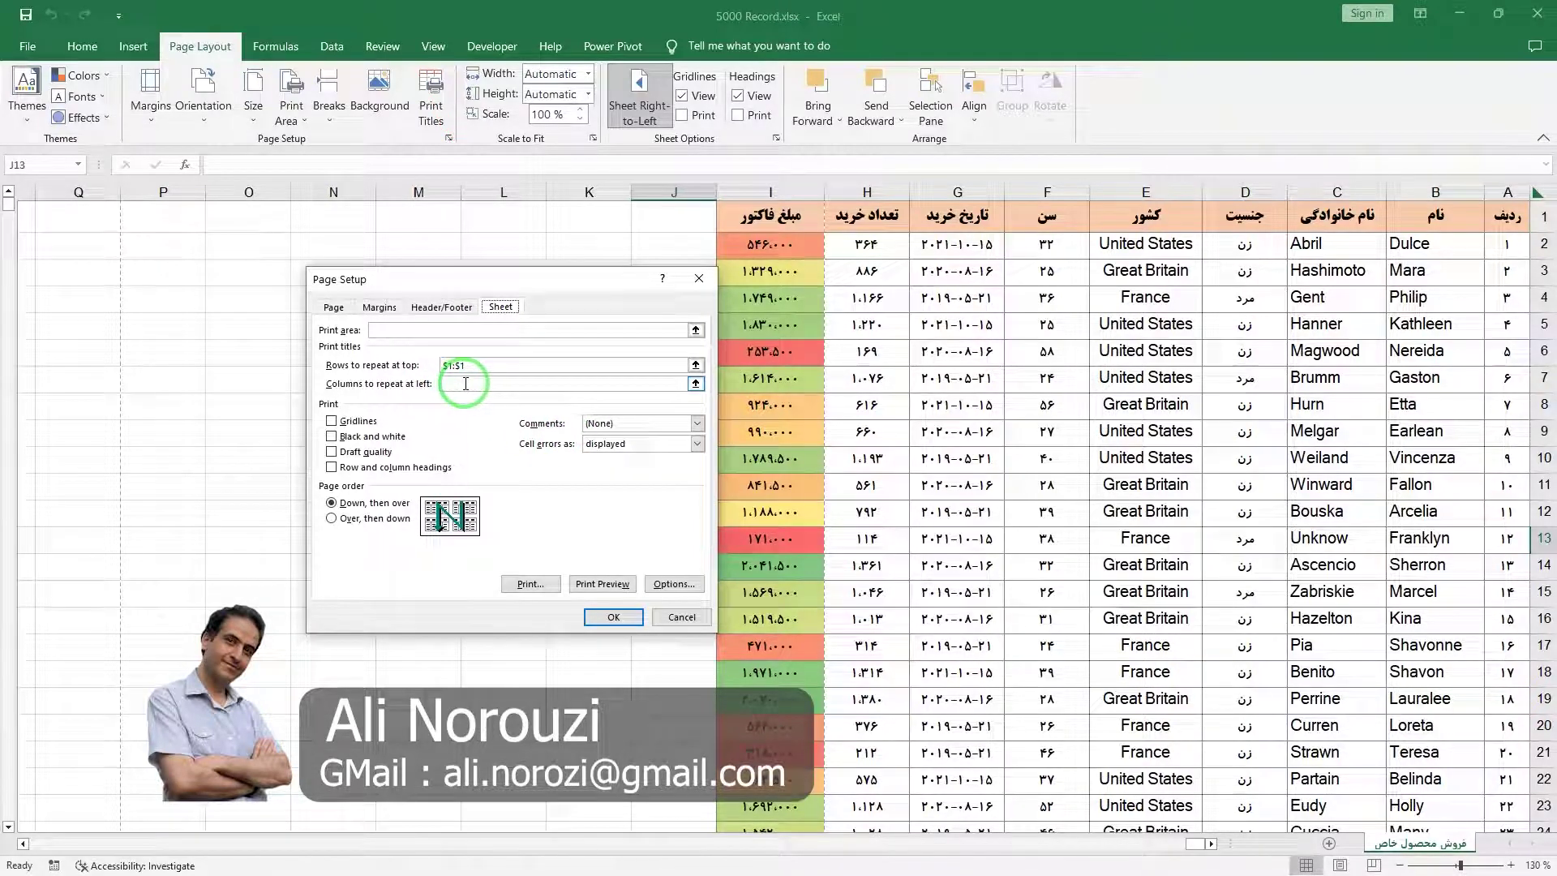
left_click(436, 367)
key("BackSpace")
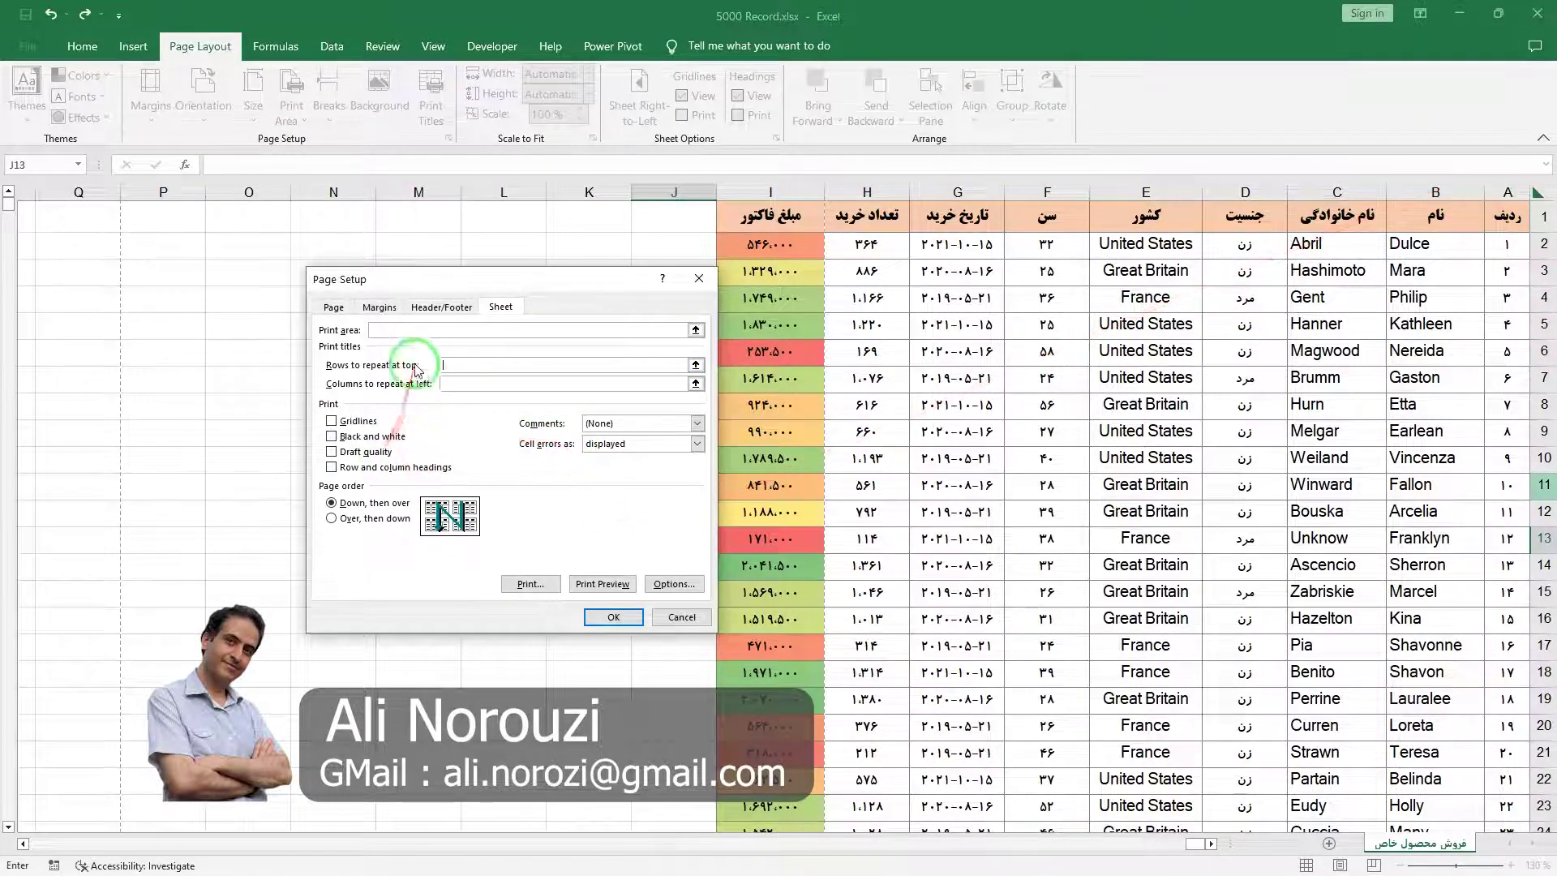
left_click(458, 385)
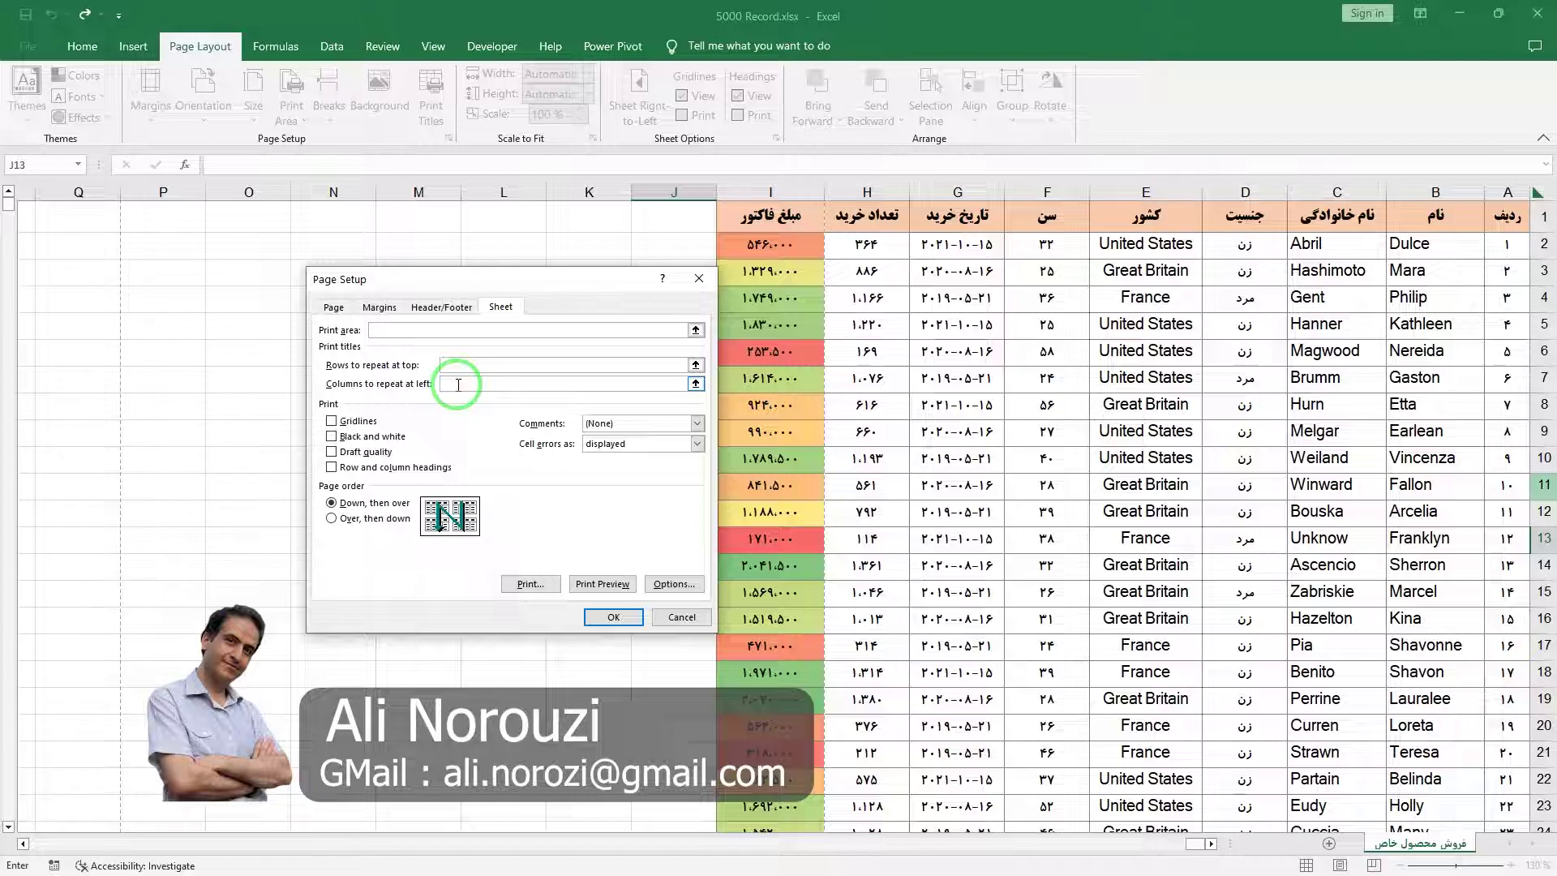
left_click(697, 279)
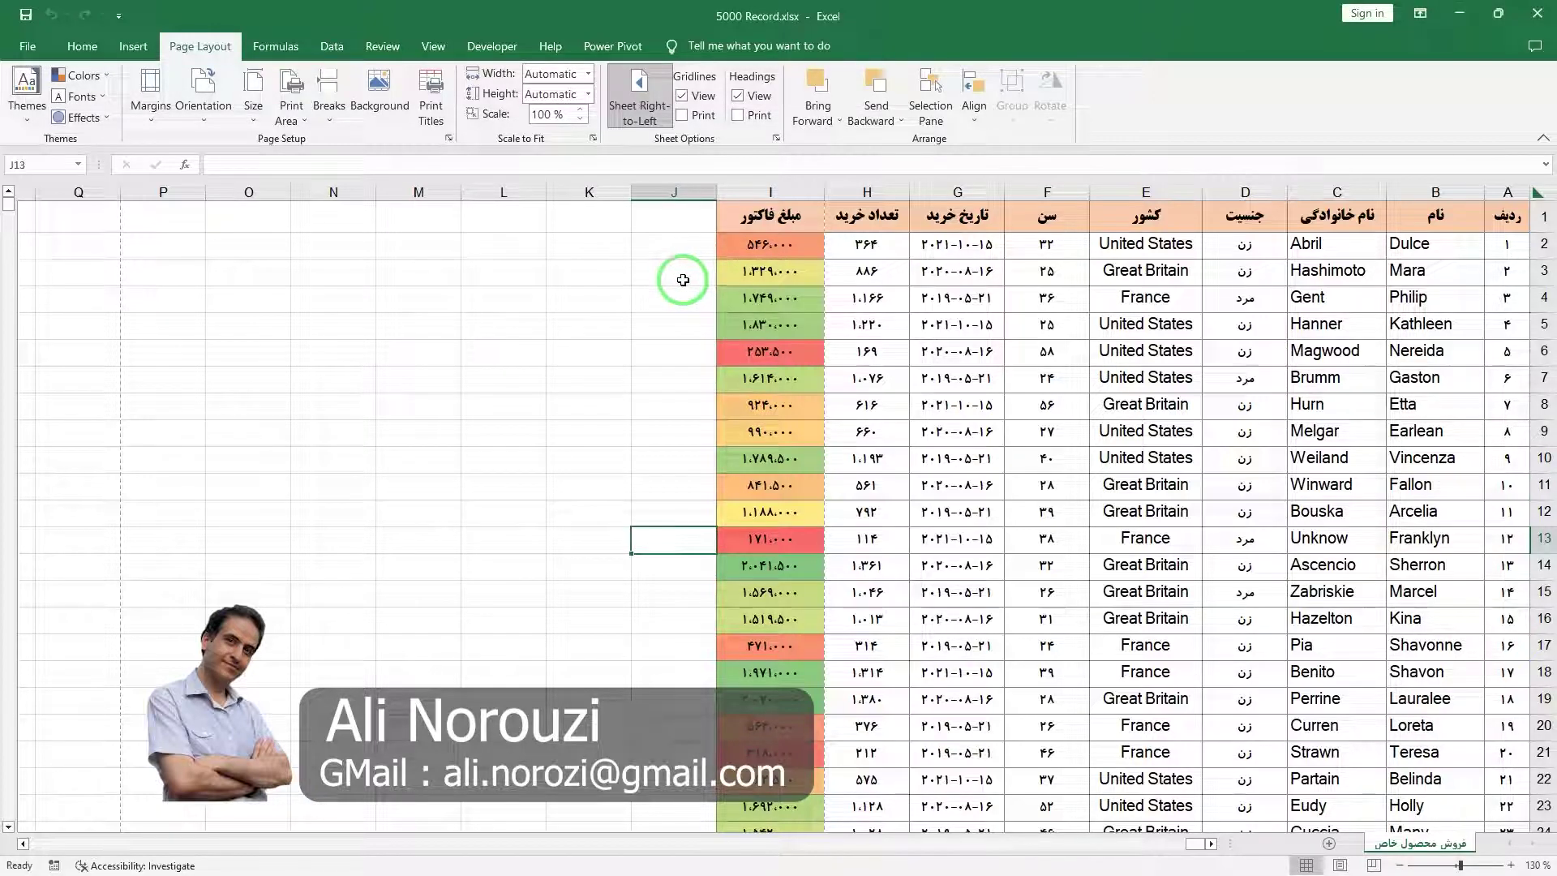
Step: Switch the sales worksheet to Page Break Preview from the View tab
left_click(425, 54)
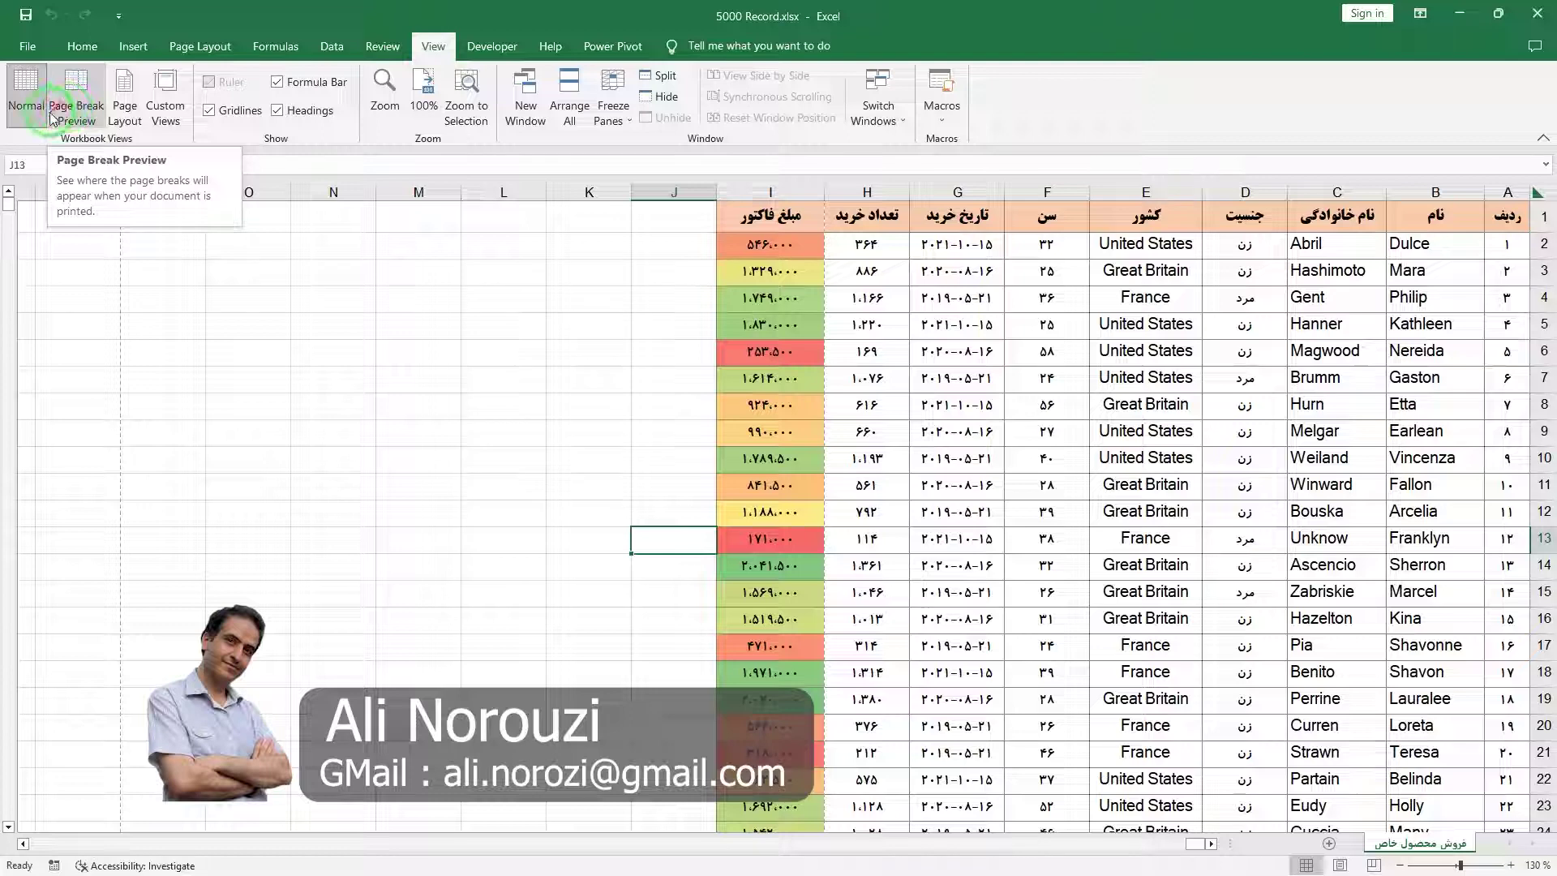
left_click(78, 106)
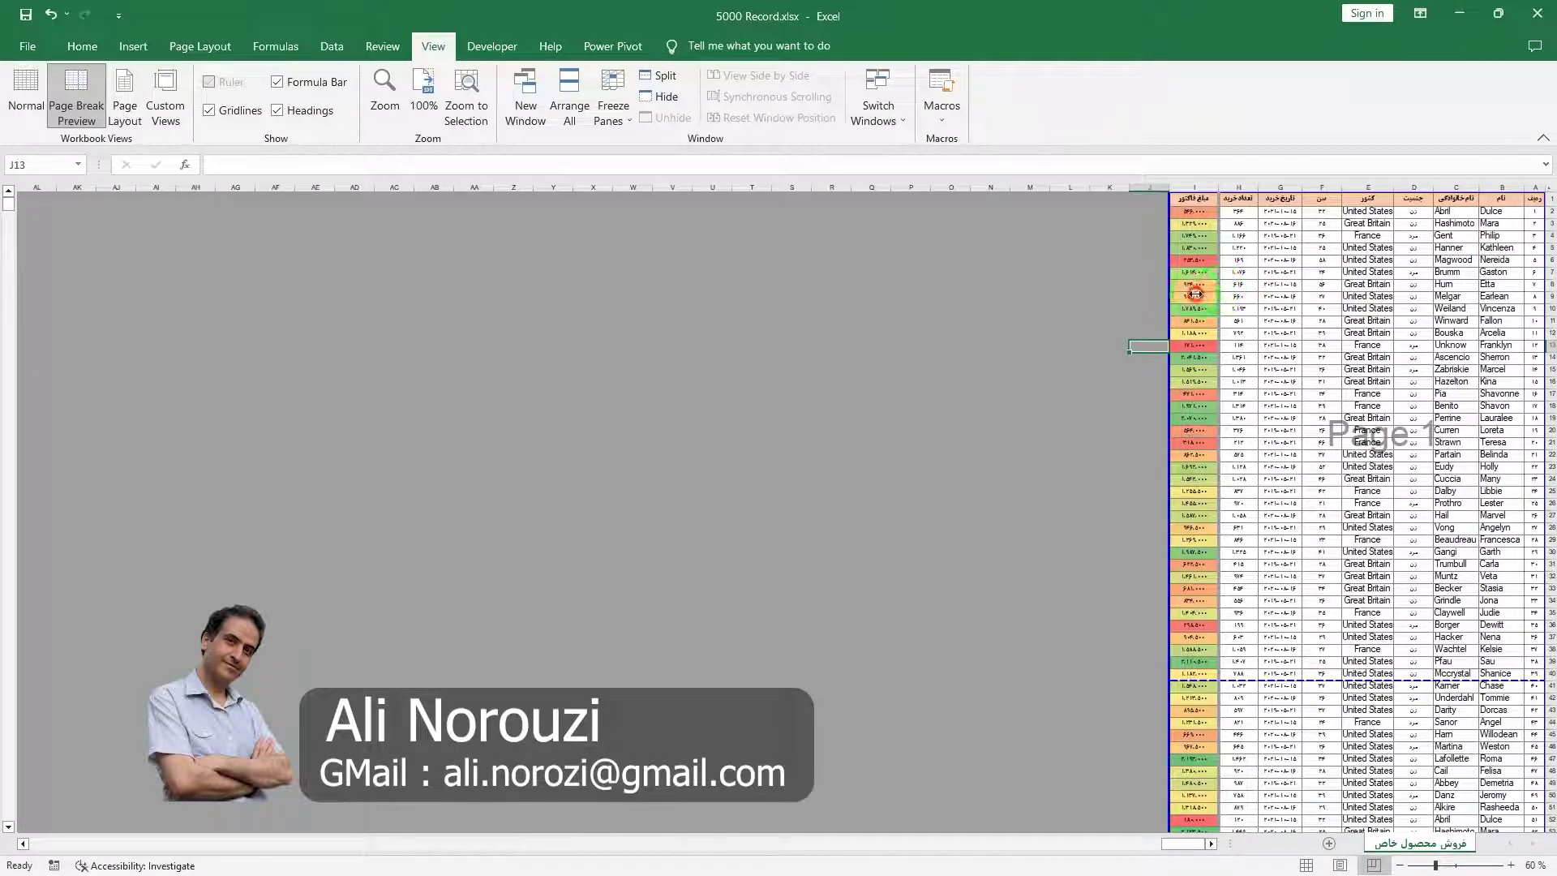
Step: Drag page 1's break a couple of rows lower, checking the result in print preview
left_click_drag(1161, 295, 1161, 294)
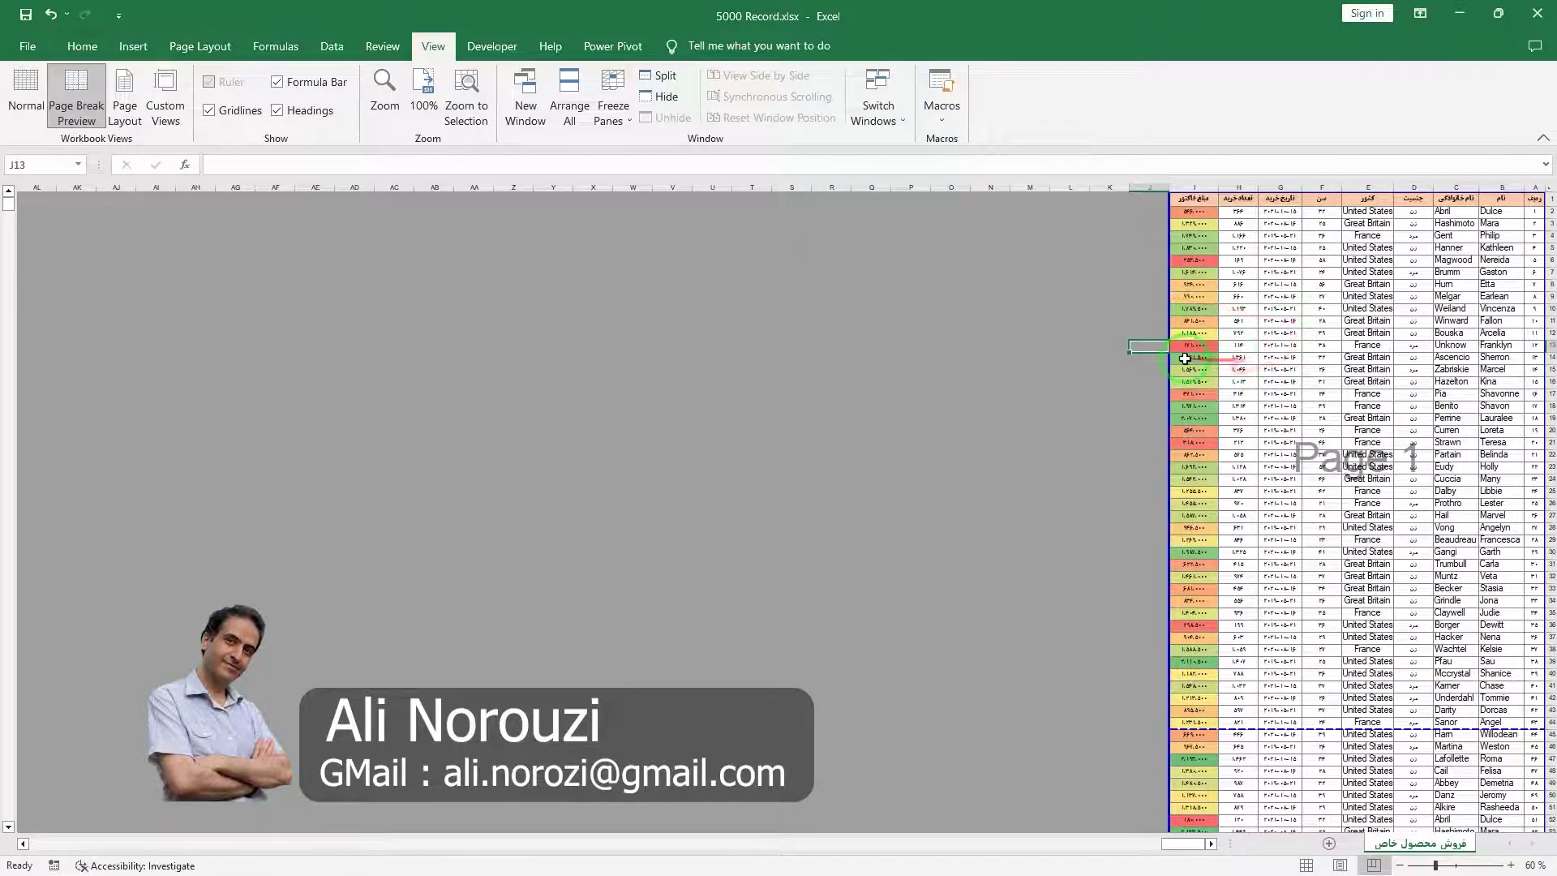
left_click_drag(1184, 340, 1415, 328)
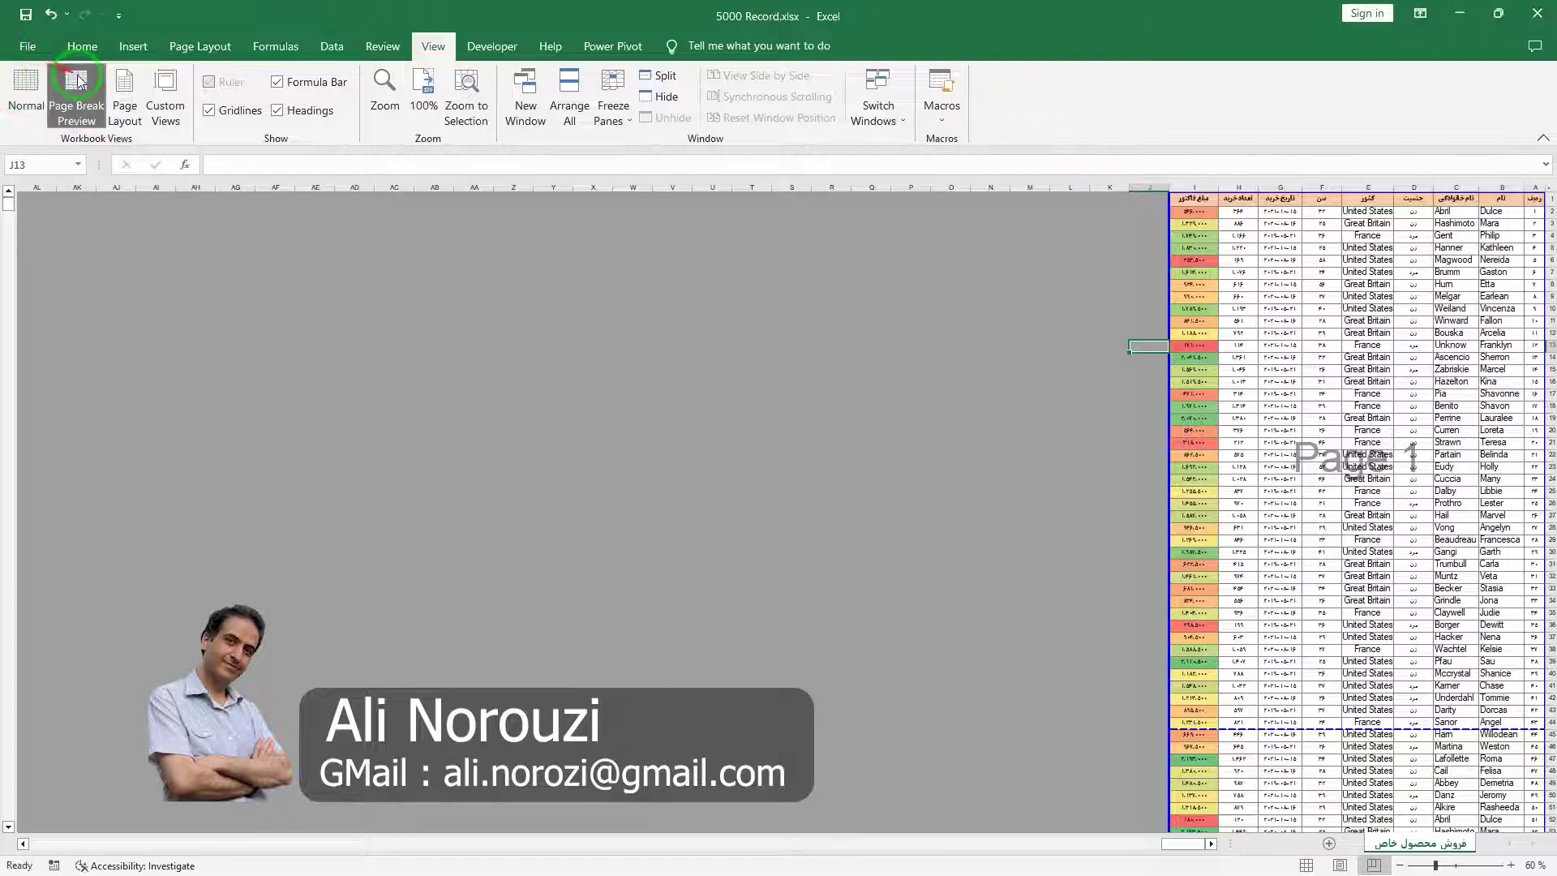
key("ctrl+p")
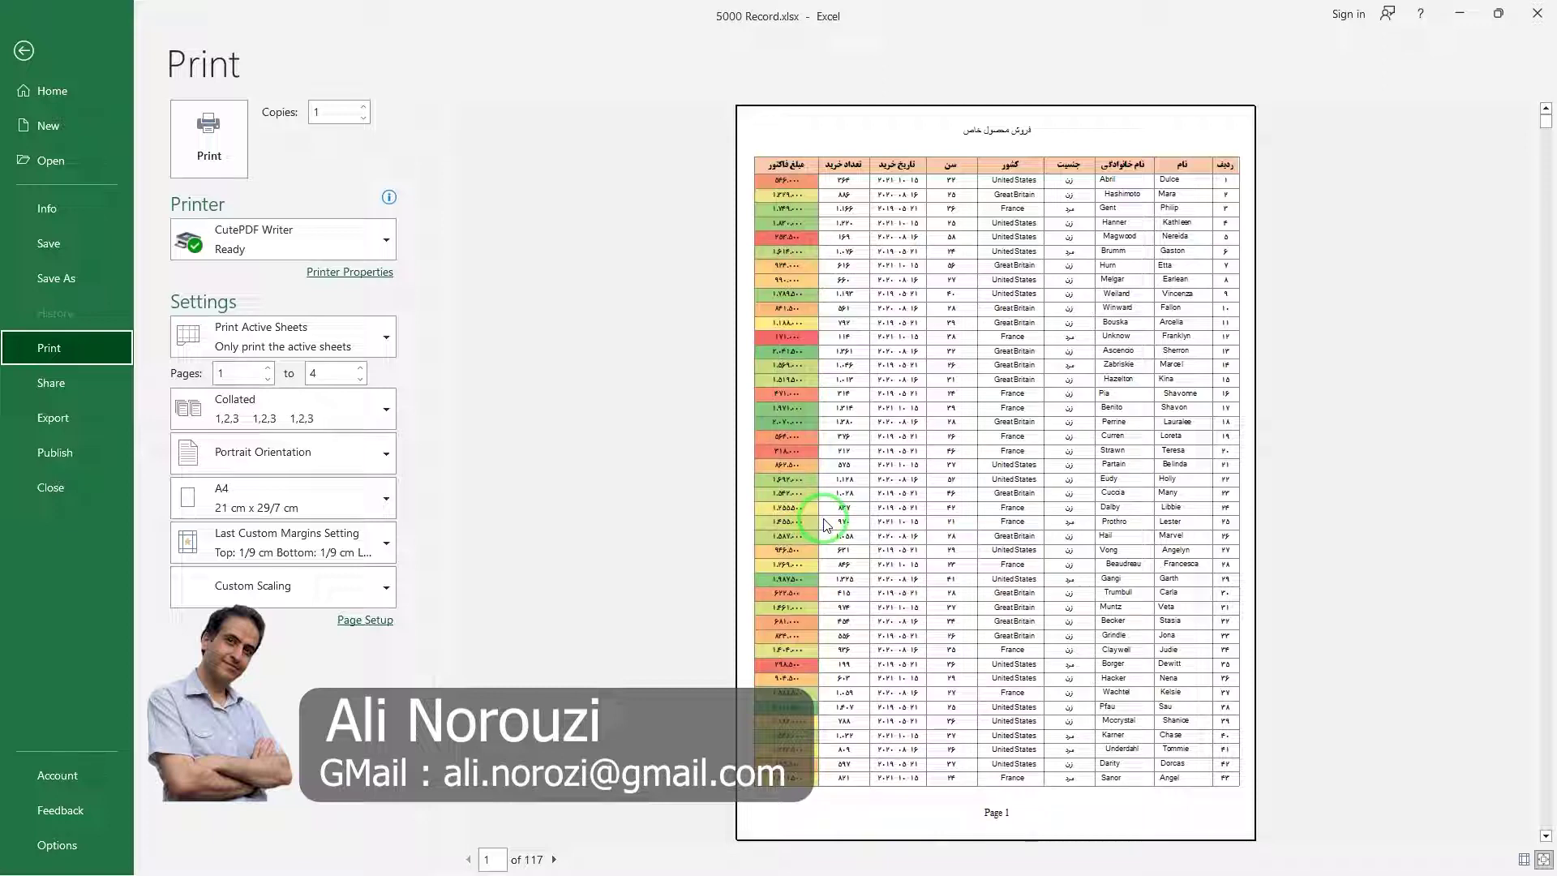
left_click(24, 50)
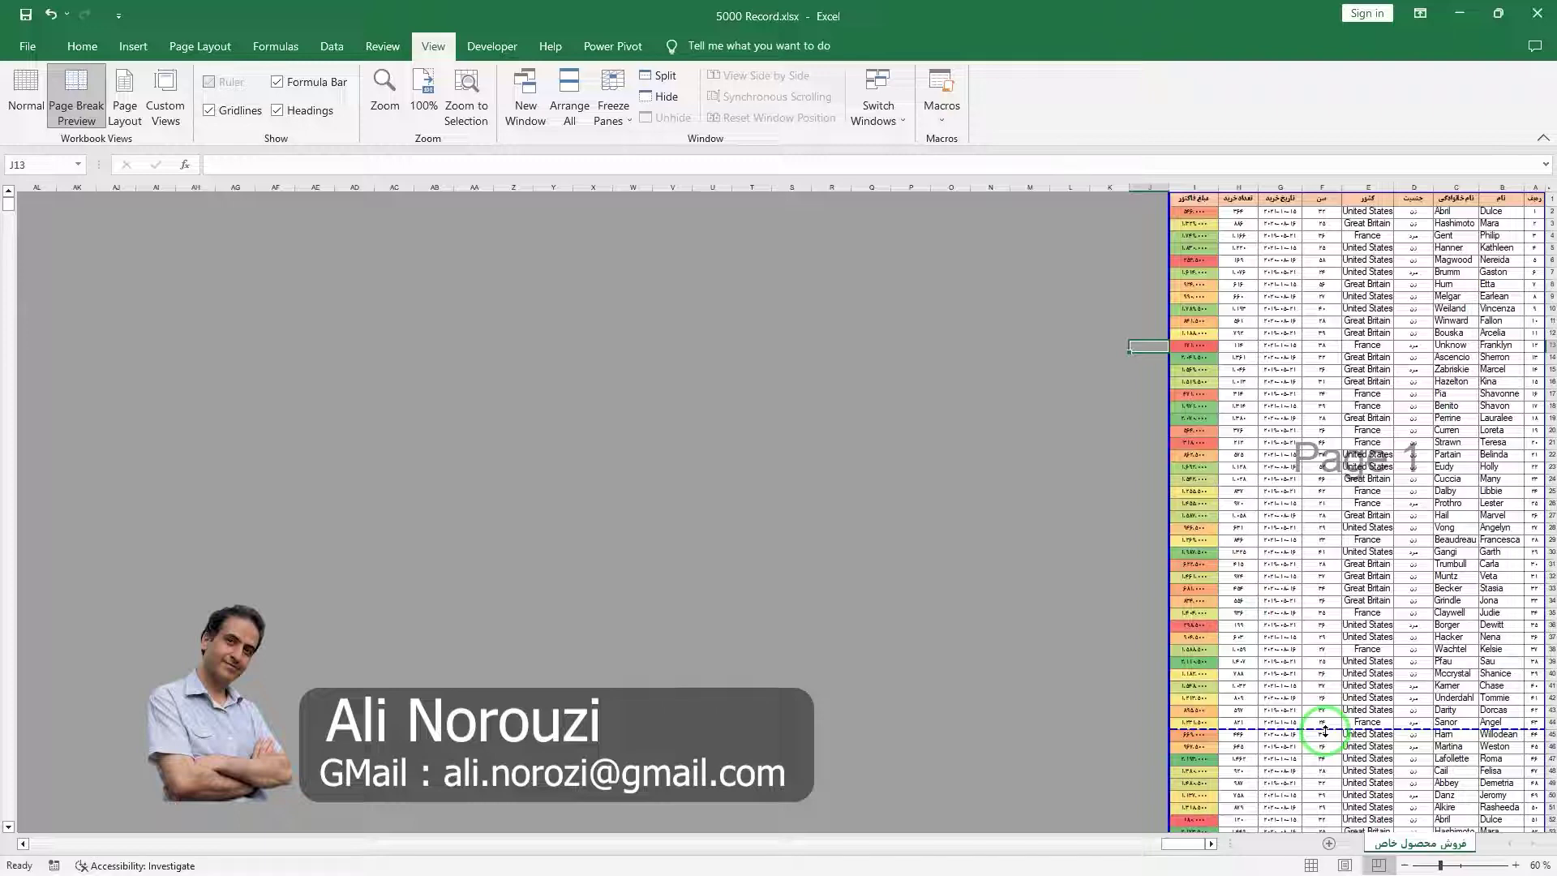
mouse_move(1324, 729)
left_mouse_down()
mouse_move(1338, 681)
mouse_move(1344, 754)
left_mouse_up()
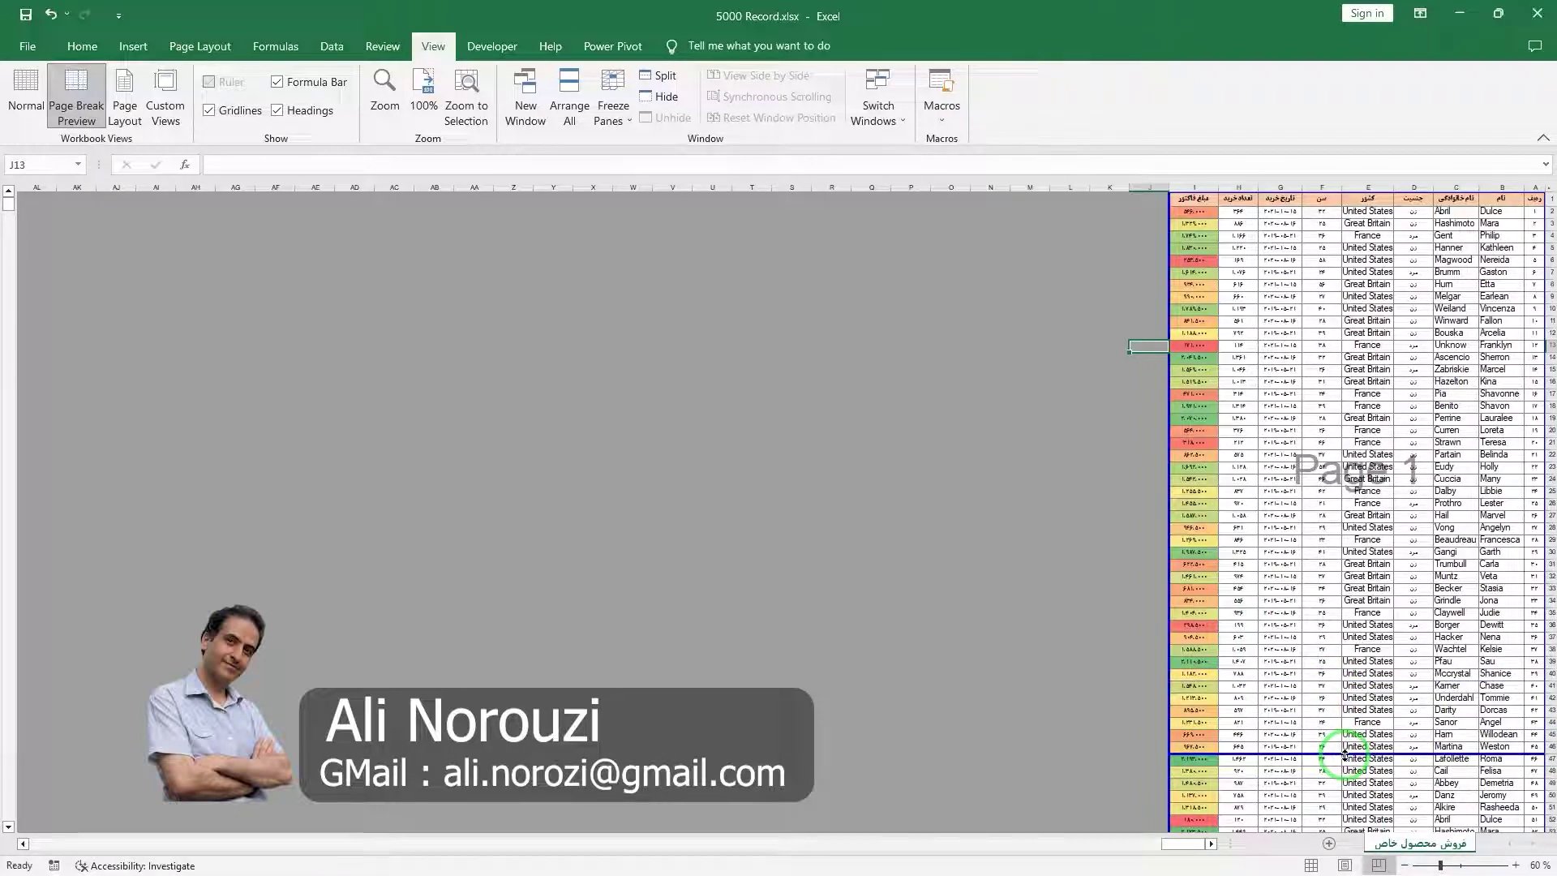